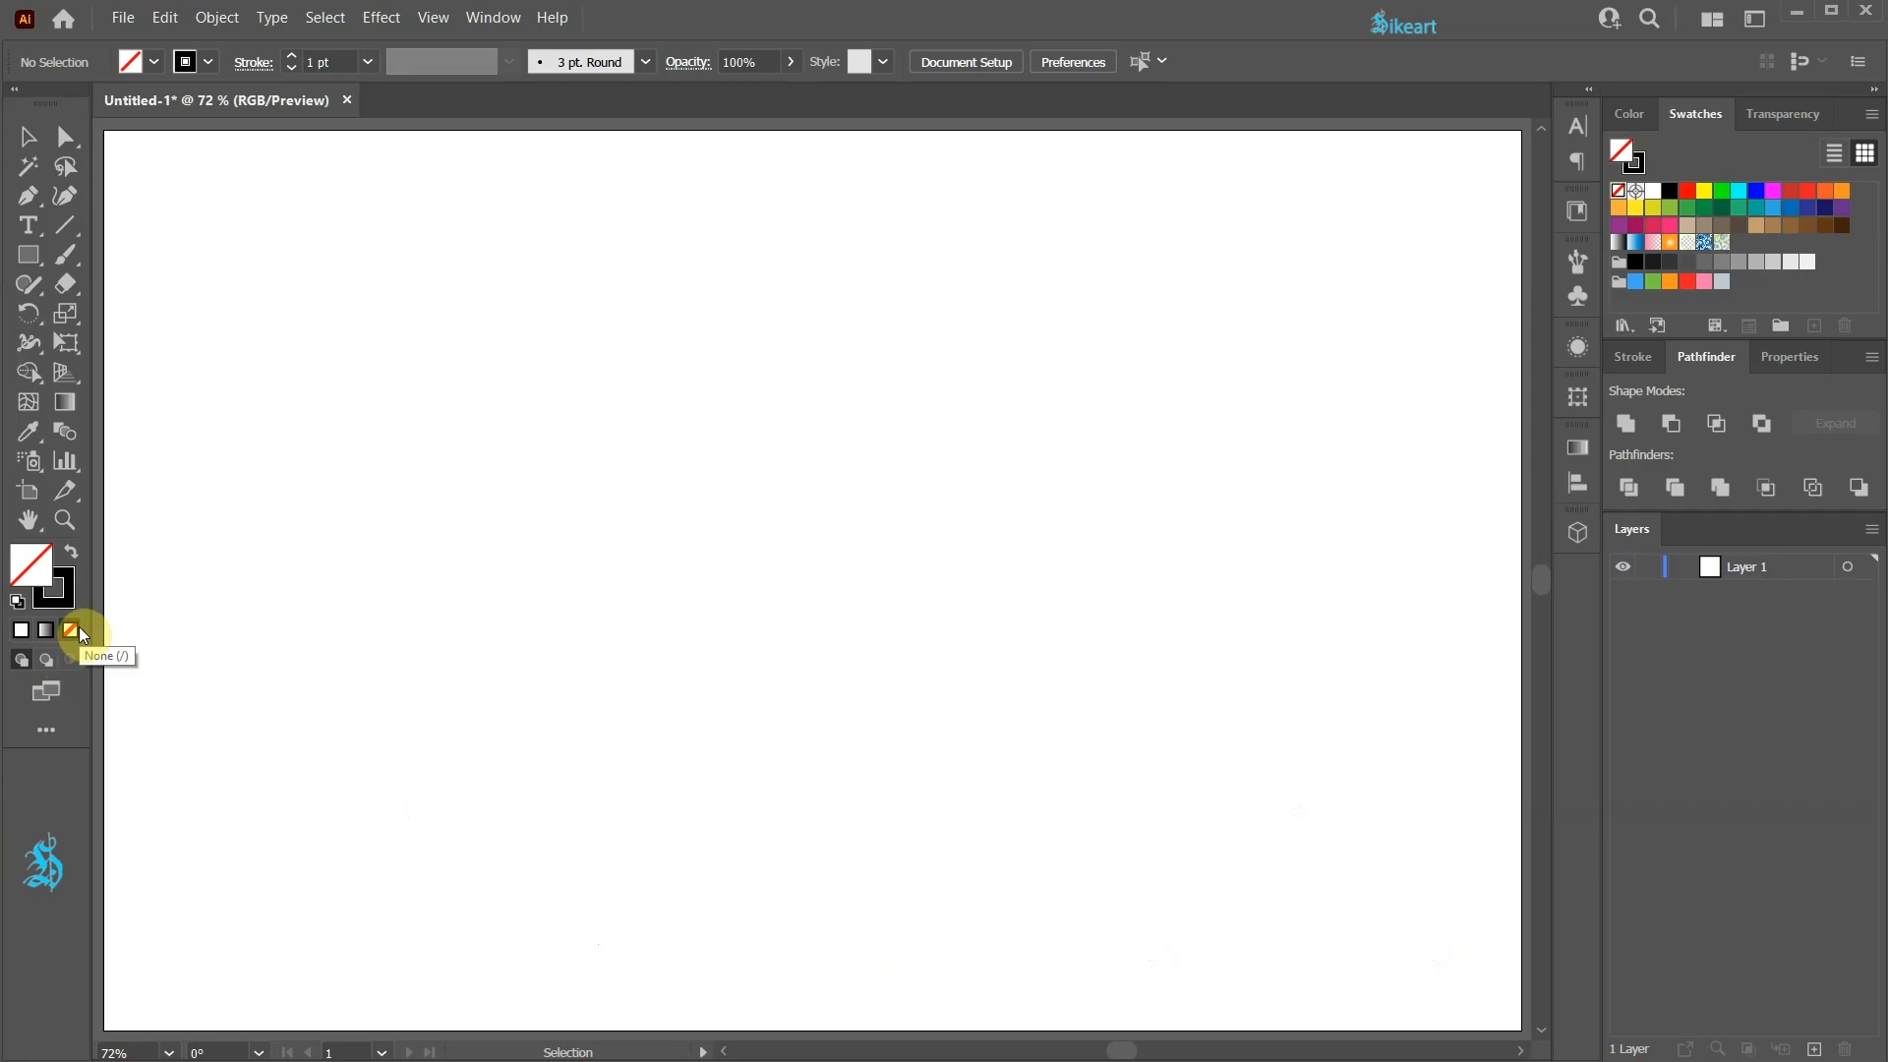
# - Configure the Polar Grid tool with 2 concentric dividers and 8 radial dividers
pyautogui.click(79, 225)
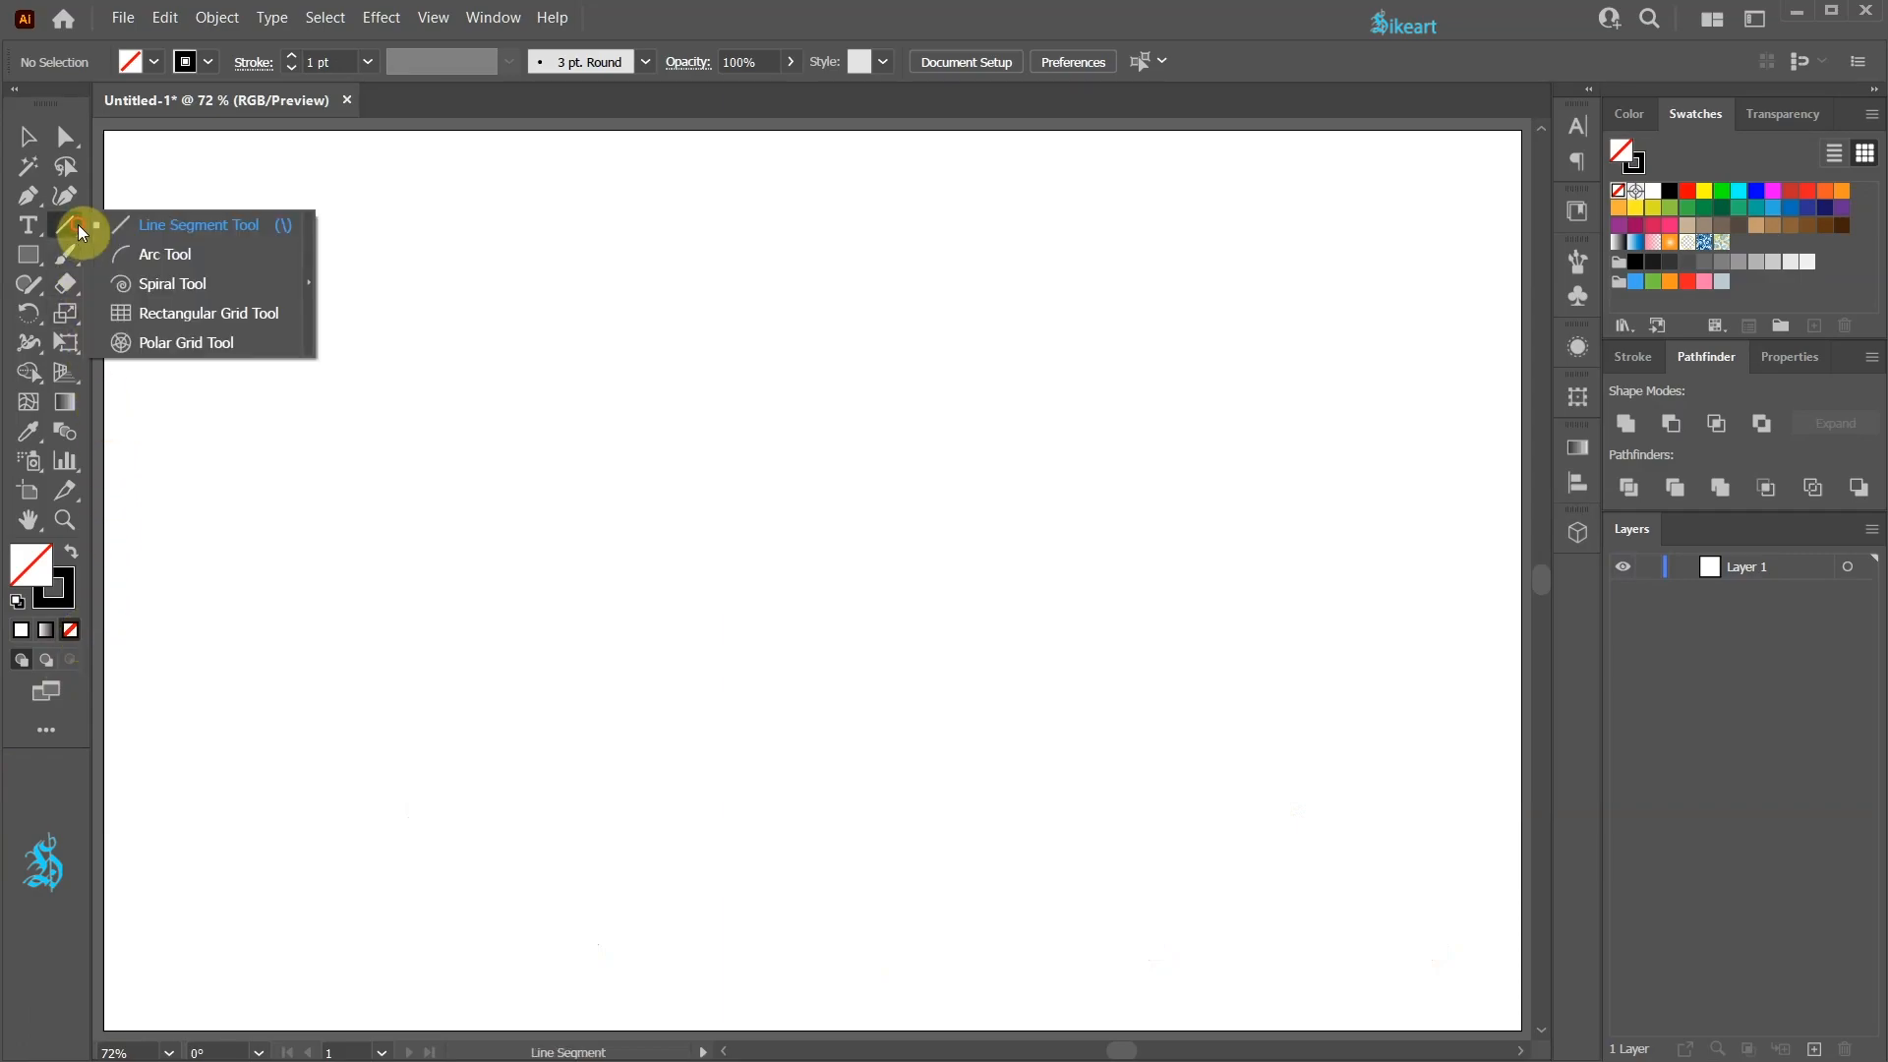
pyautogui.click(140, 345)
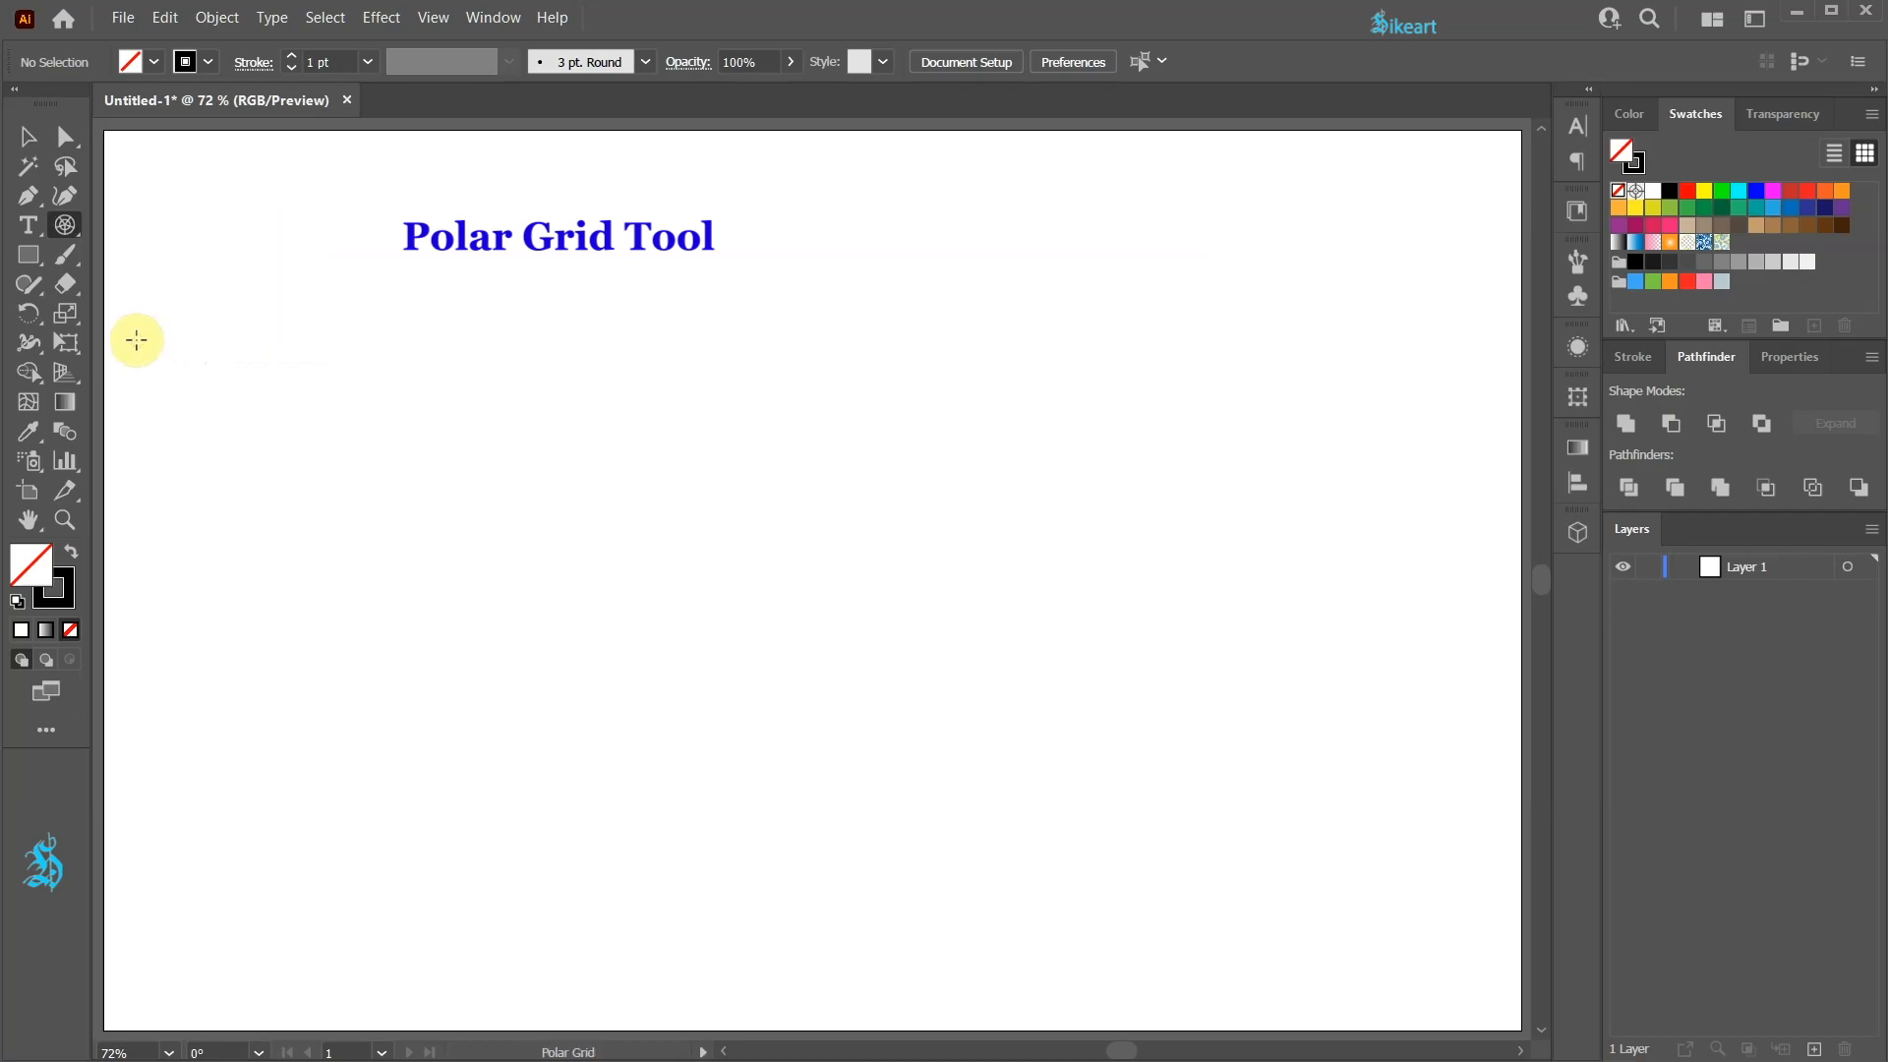
pyautogui.click(69, 231)
pyautogui.doubleClick(63, 228)
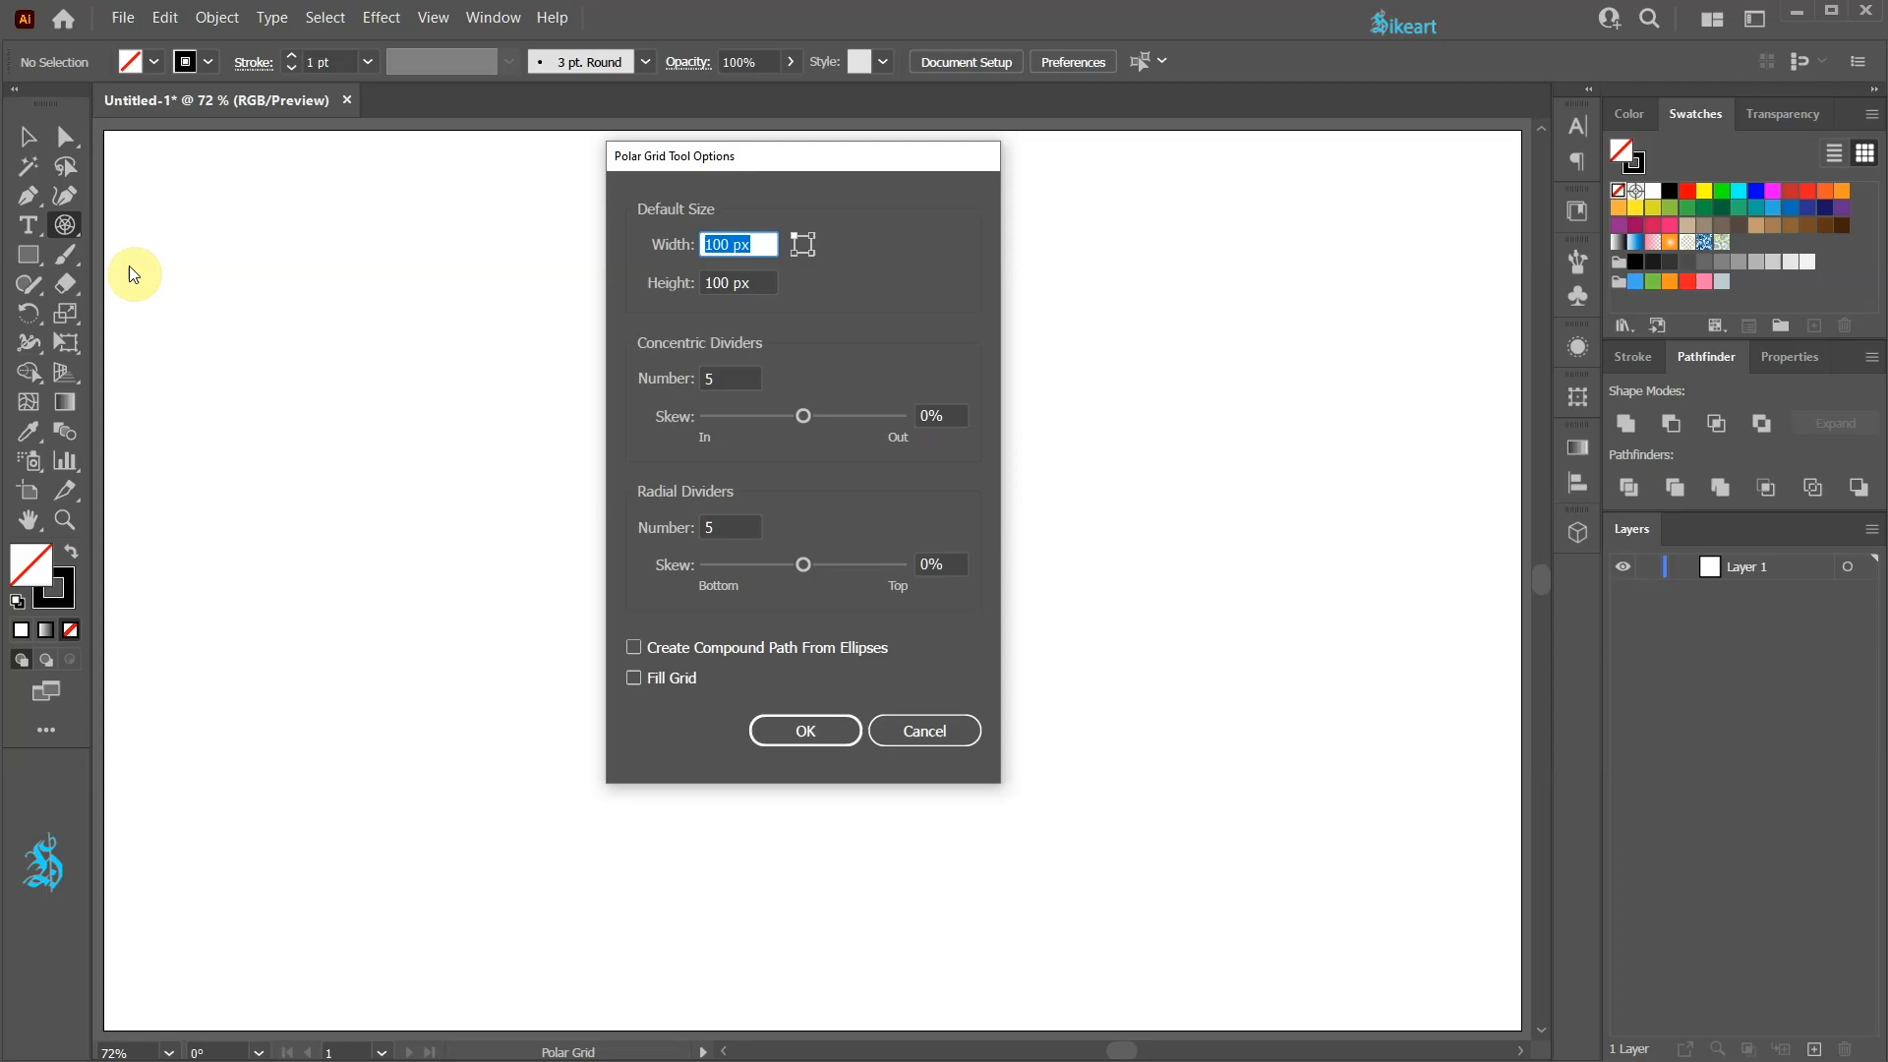
pyautogui.doubleClick(733, 377)
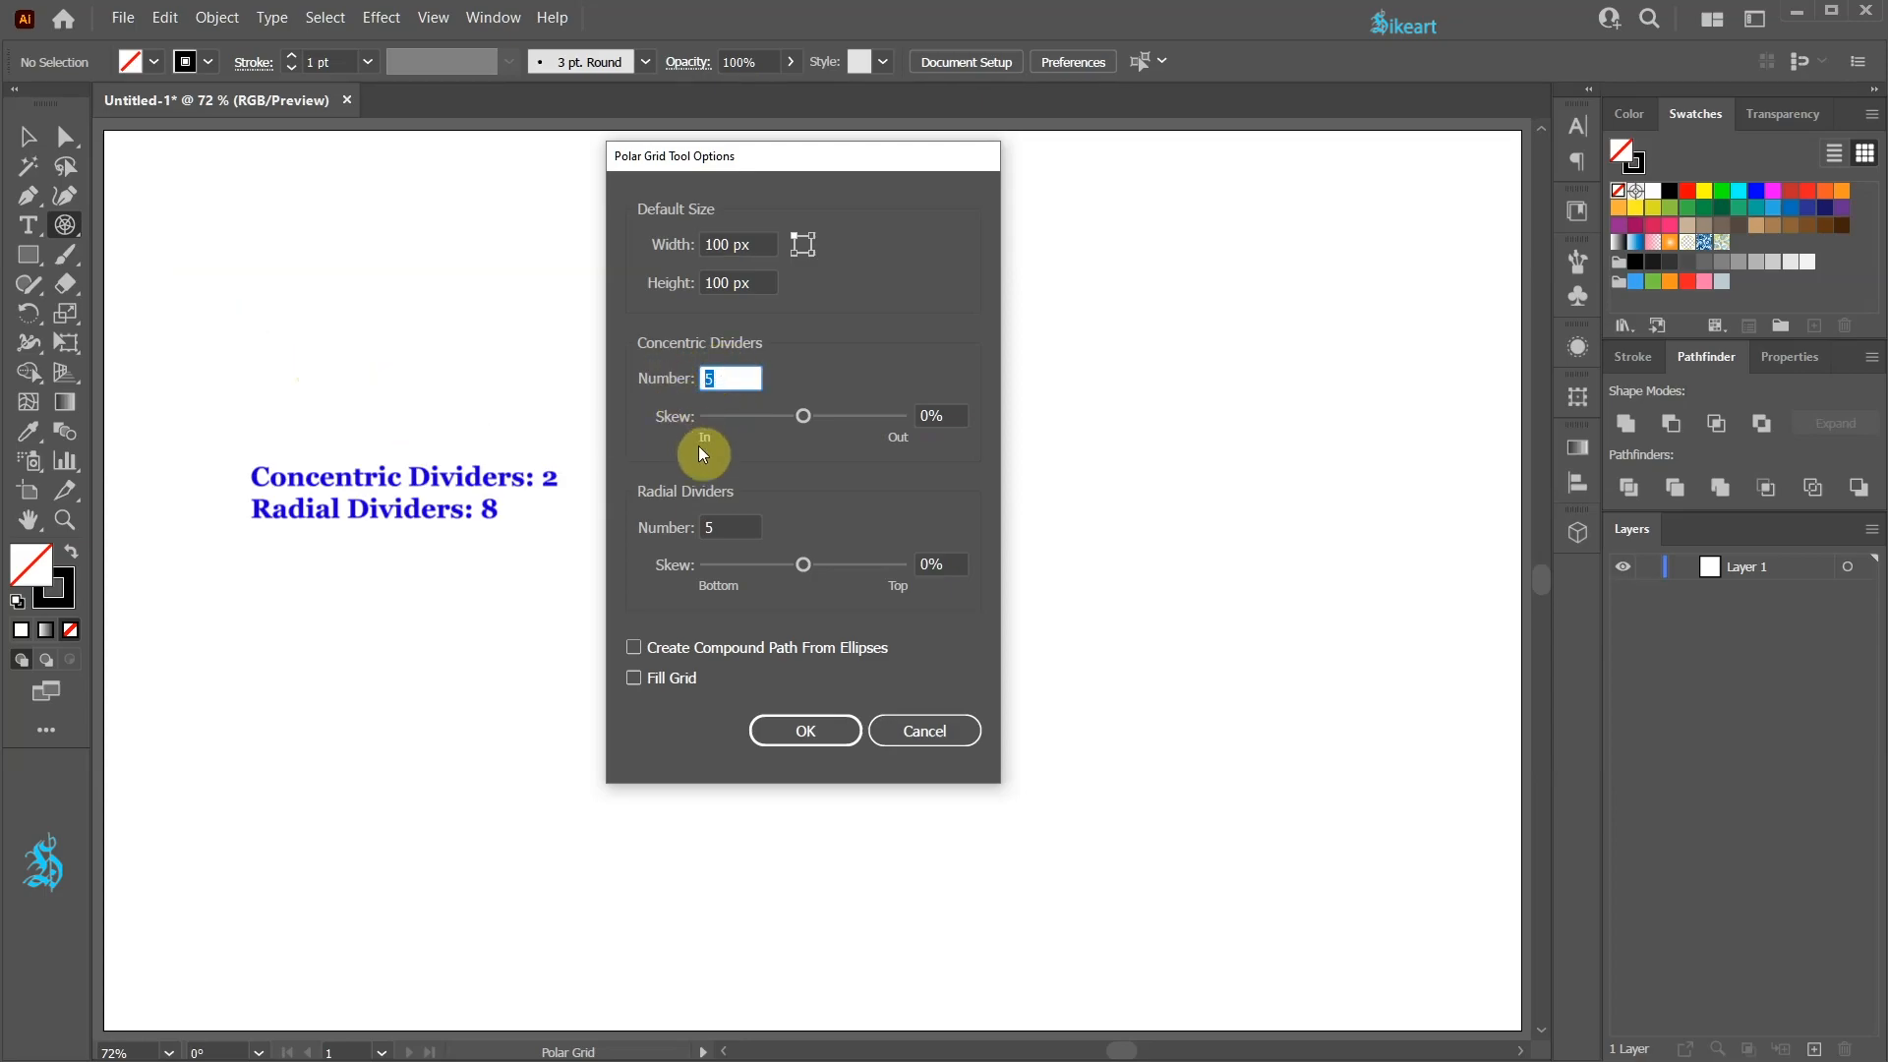
pyautogui.write('2')
pyautogui.doubleClick(737, 522)
pyautogui.write('8')
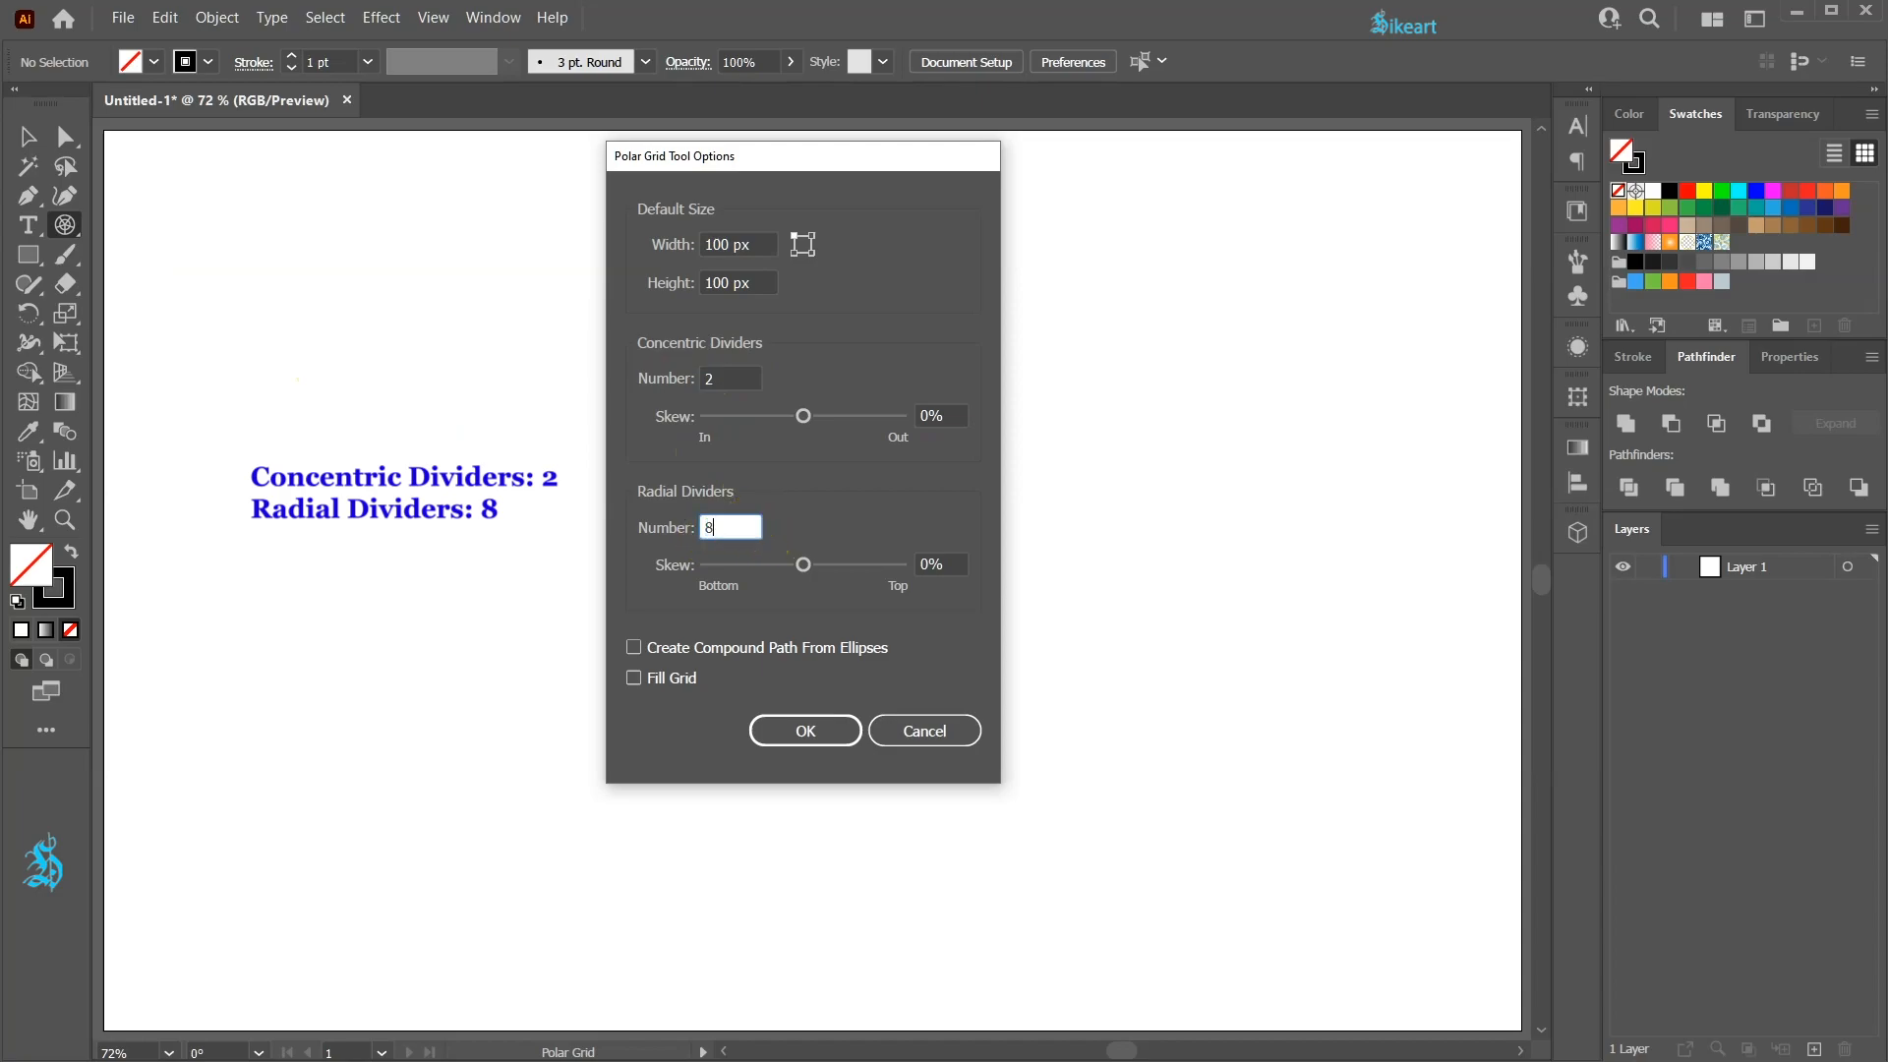
pyautogui.click(818, 730)
# - Draw a circular polar grid nearly as tall as the artboard and centre it horizontally and vertically on the artboard
pyautogui.moveTo(349, 141); pyautogui.dragTo(1223, 939)
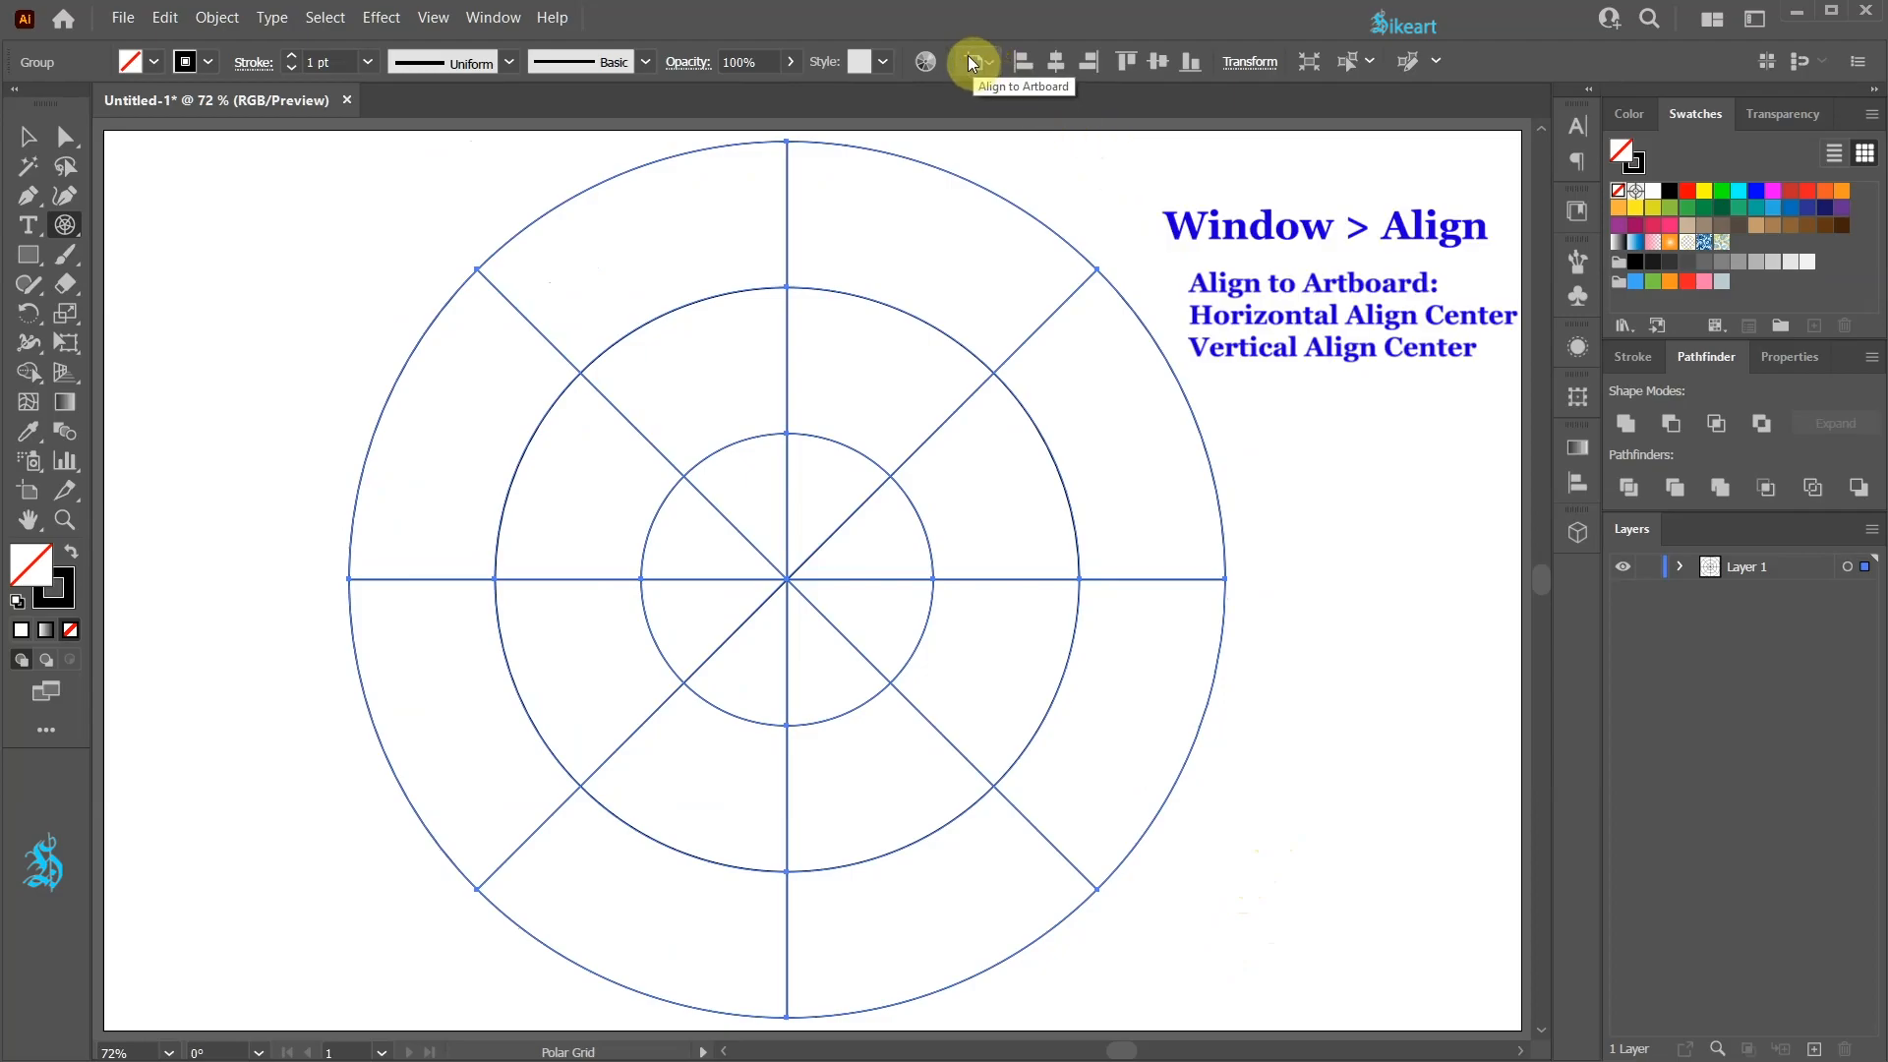
pyautogui.click(1056, 59)
pyautogui.click(1159, 61)
# - Set the polar grid's stroke weight to 79 pt
pyautogui.click(1624, 360)
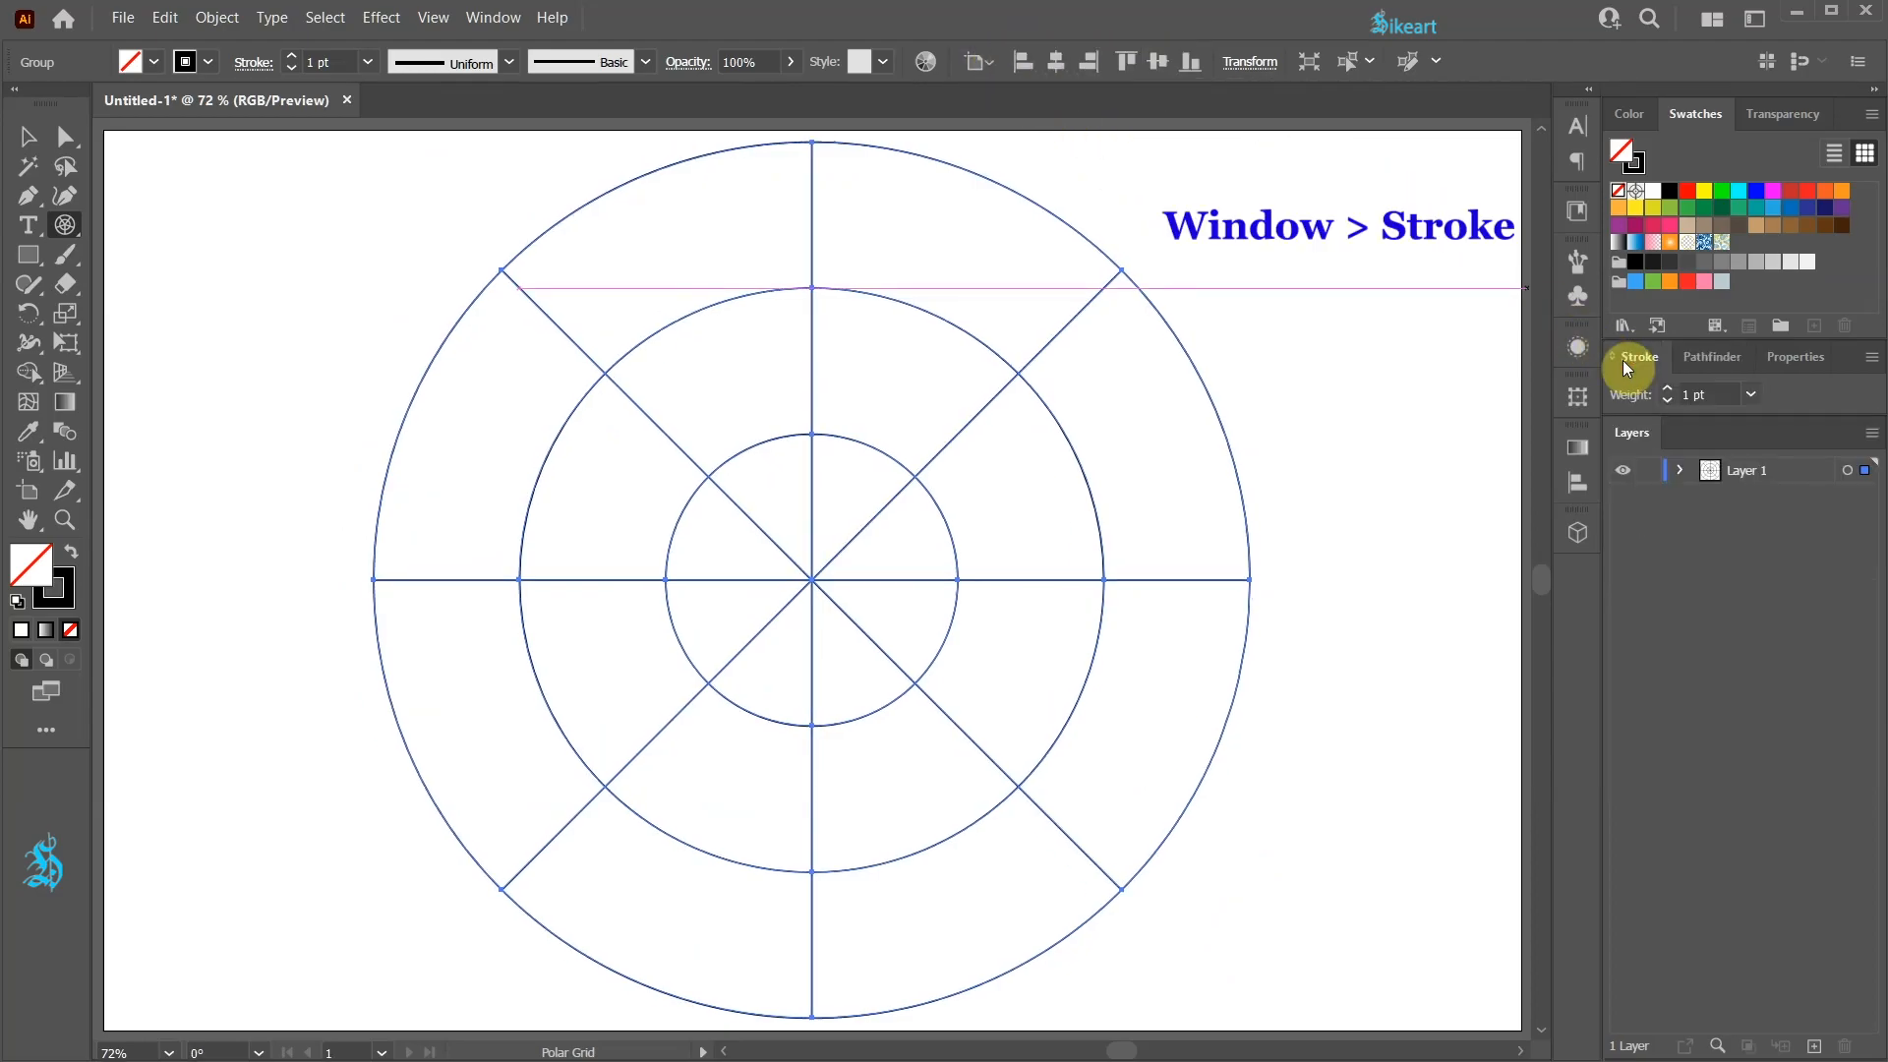
pyautogui.click(1668, 387)
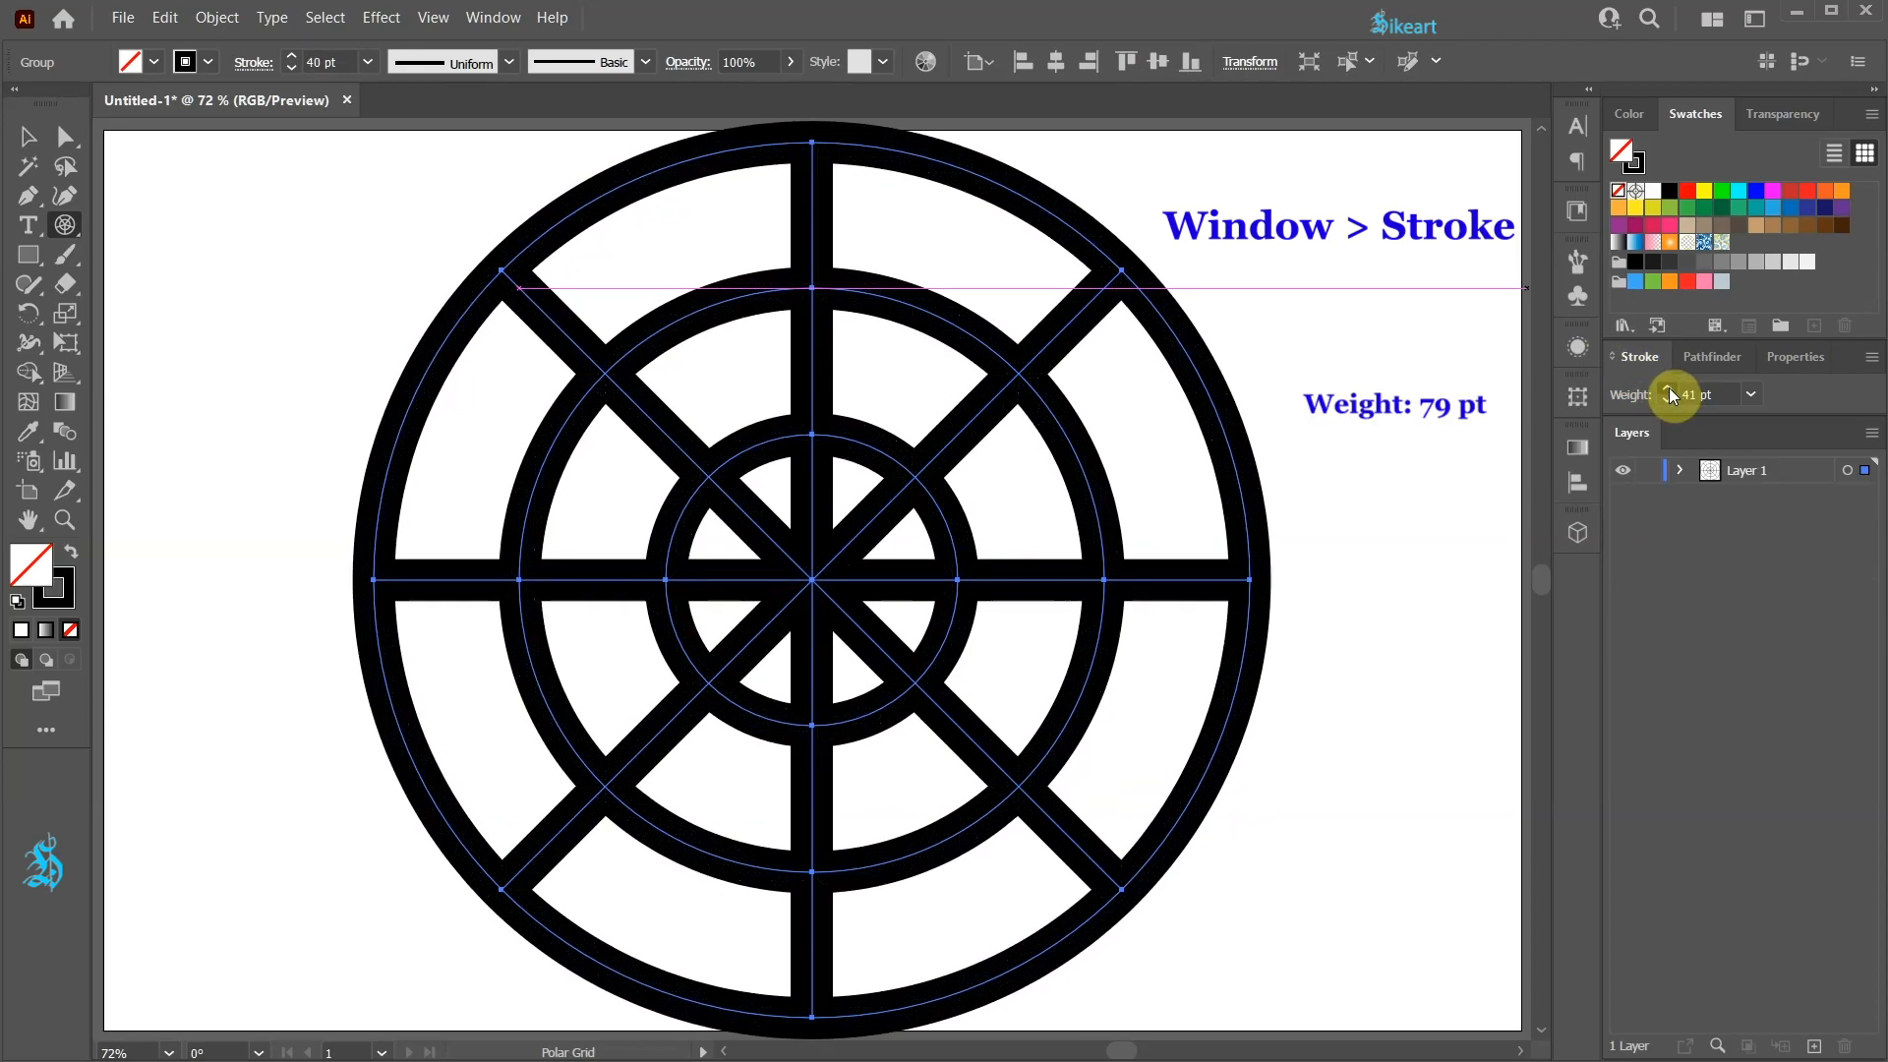
pyautogui.click(1668, 387)
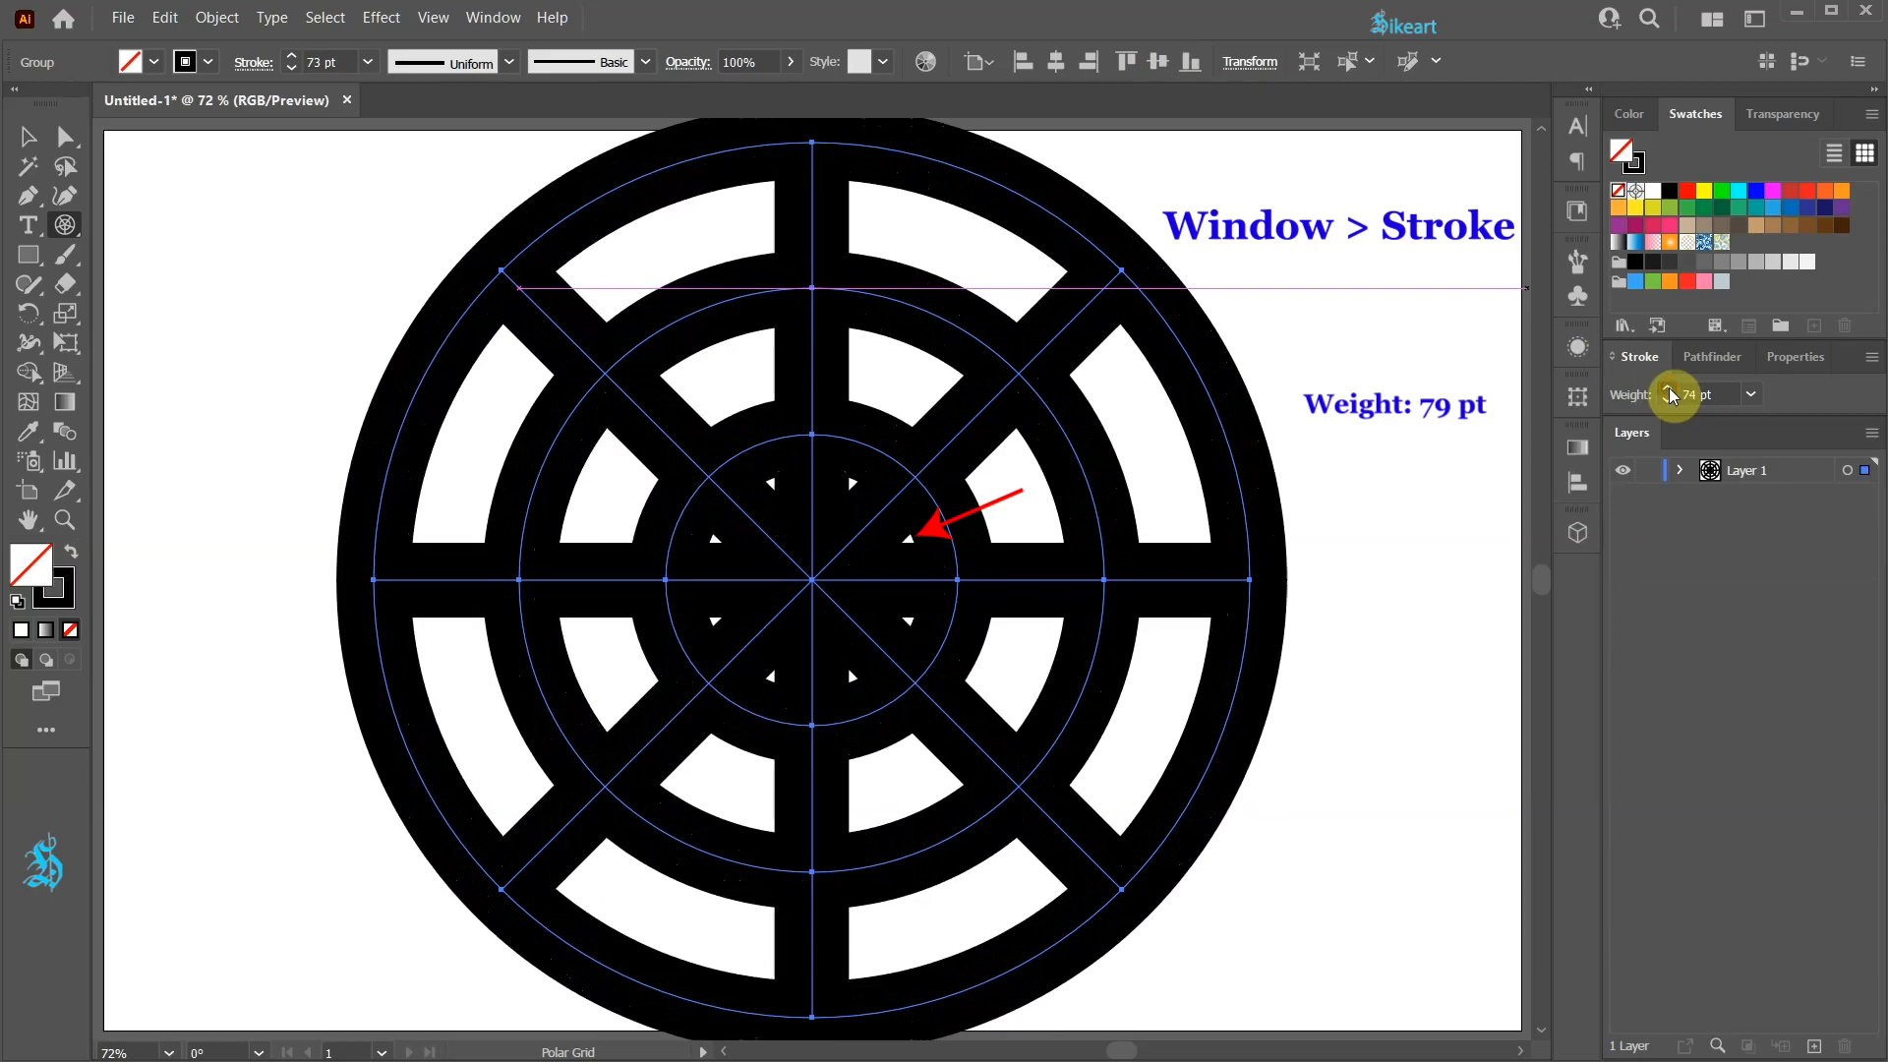
pyautogui.click(1668, 388)
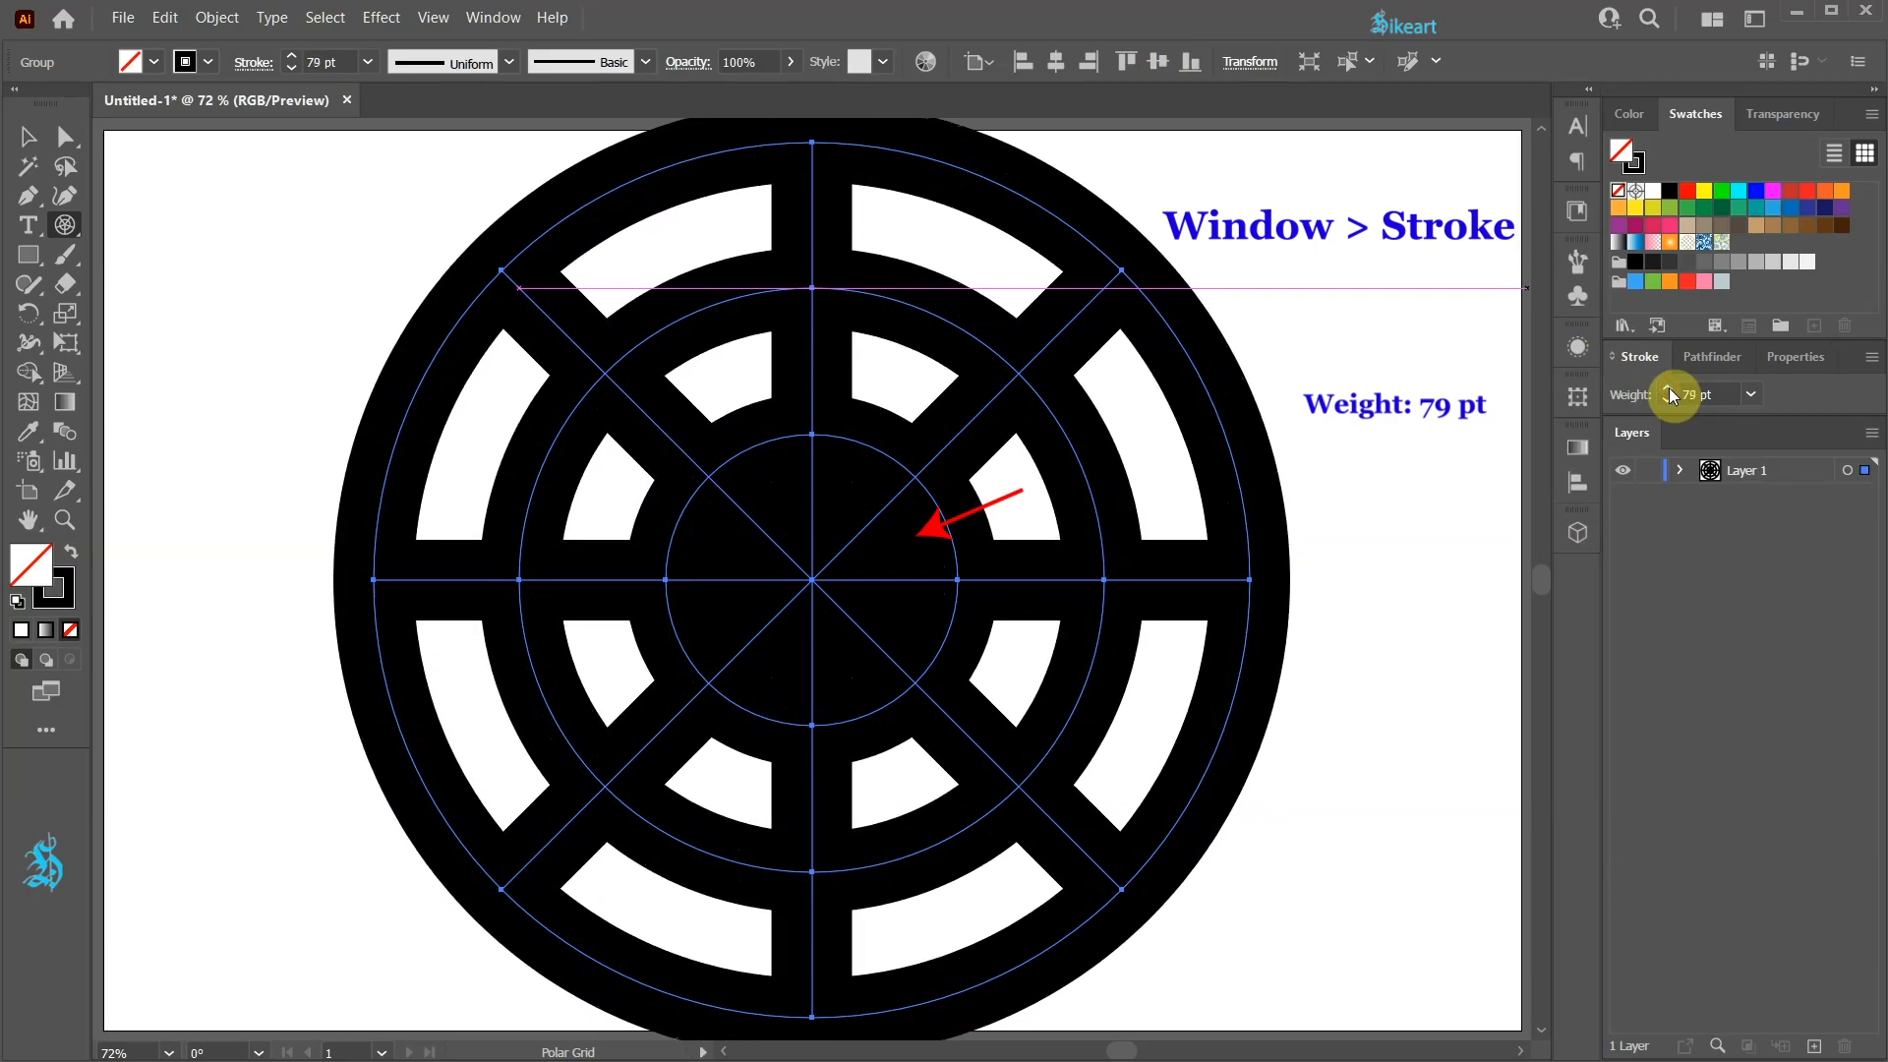
# - Scale the grid down proportionally about its centre to fit the artboard and expand its fill and stroke
pyautogui.press('v')
pyautogui.moveTo(1250, 143); pyautogui.dragTo(1211, 185)
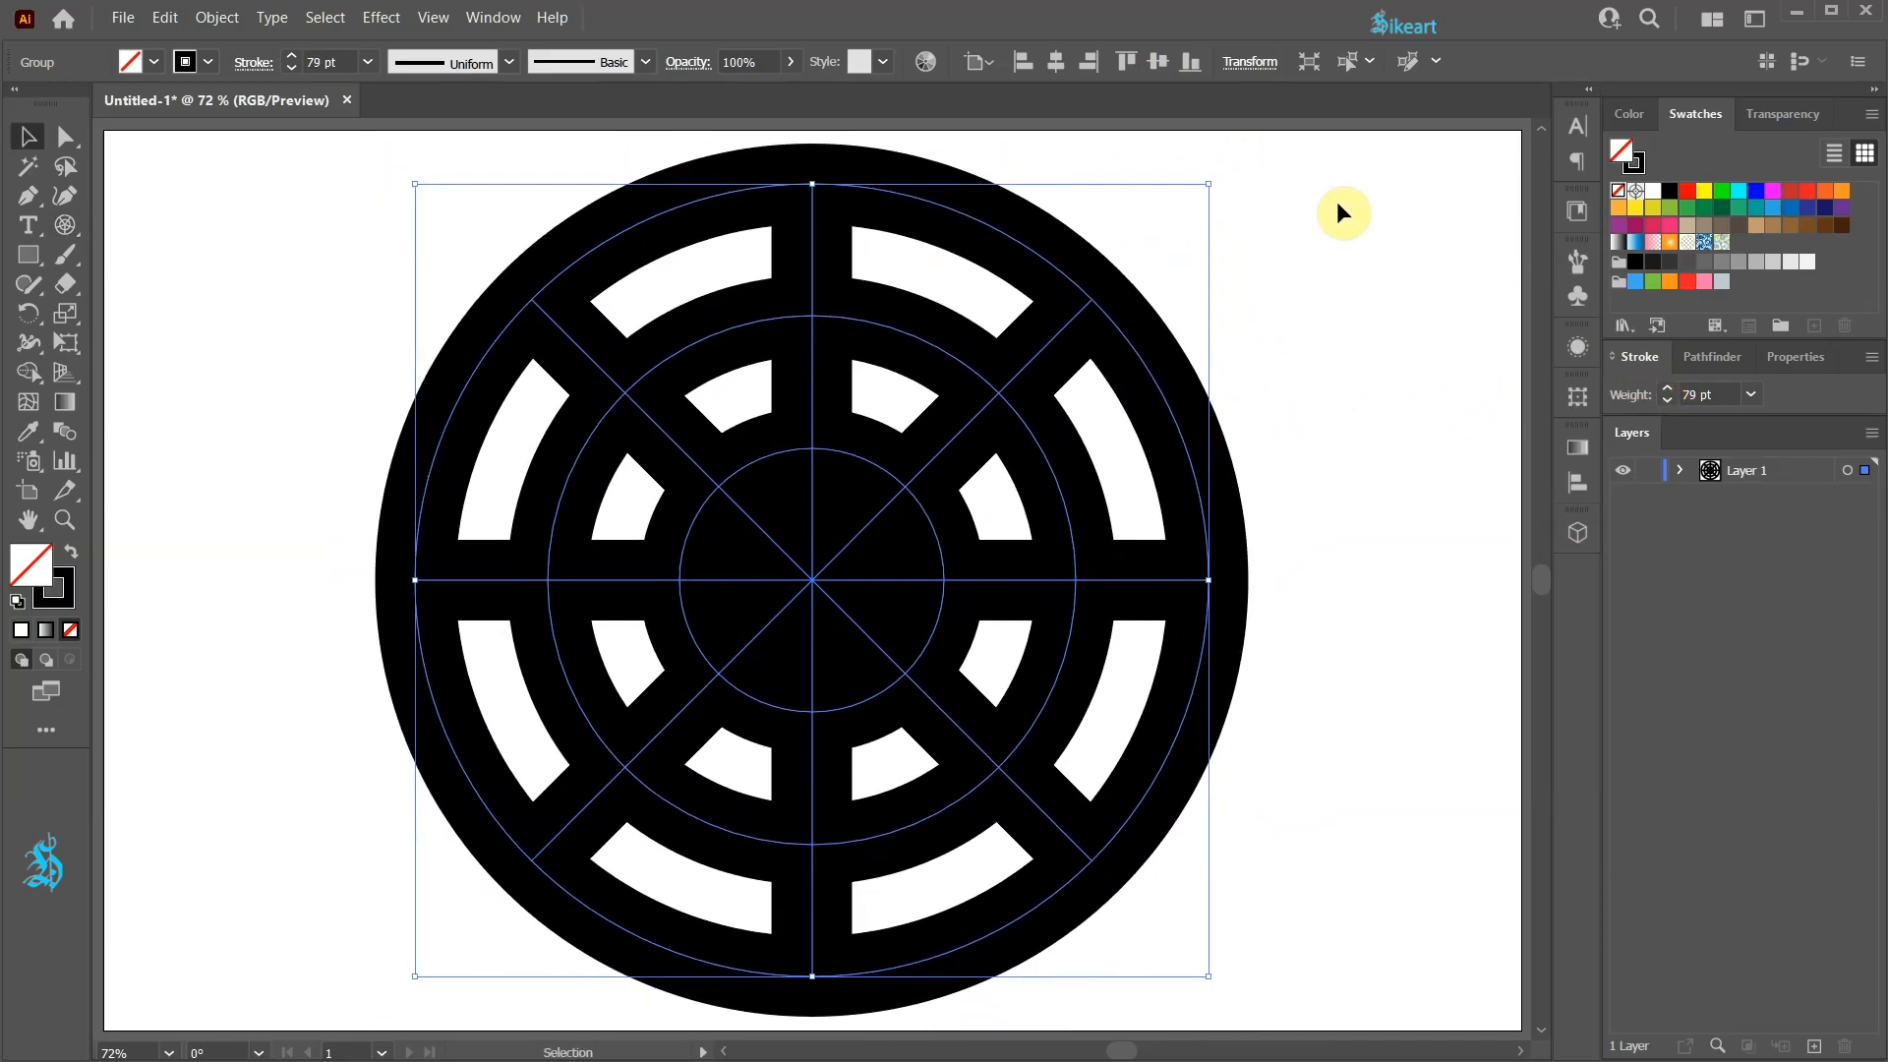
pyautogui.click(216, 17)
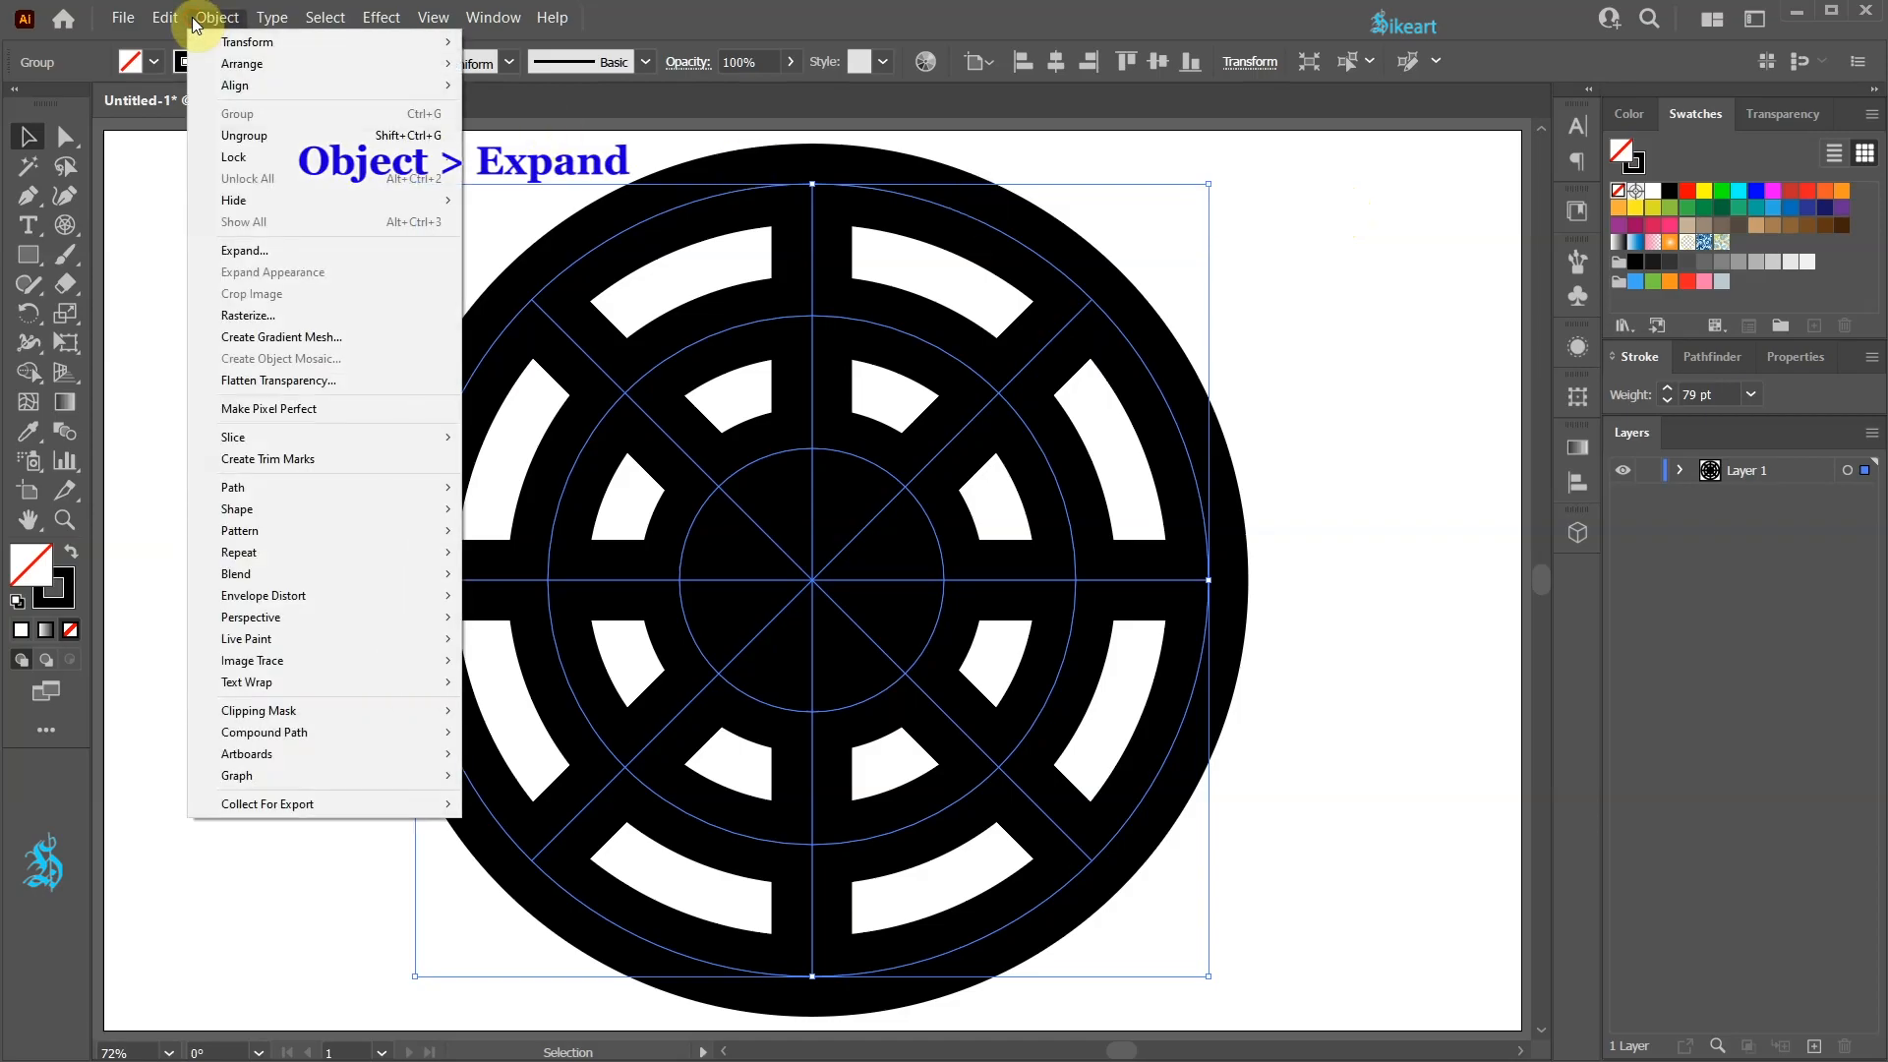
pyautogui.click(280, 252)
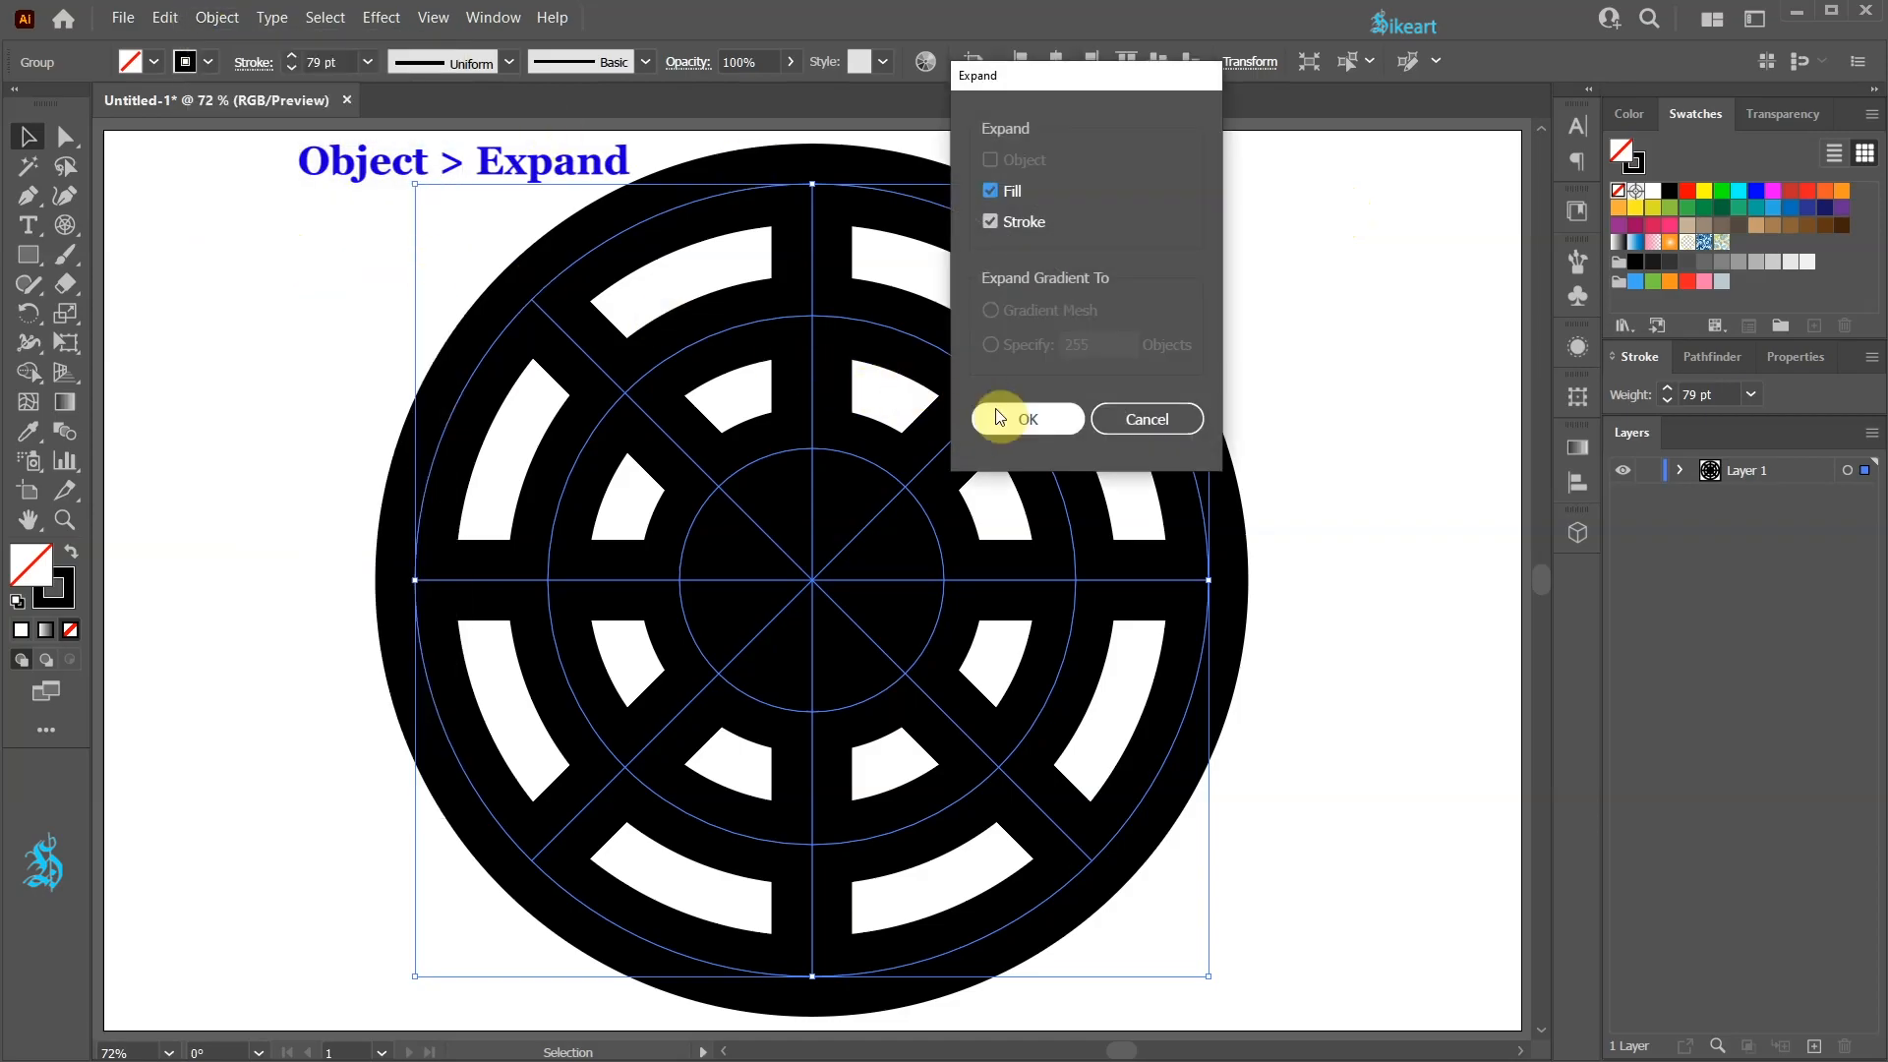
pyautogui.click(1026, 417)
# - Remove all overlapping pieces inside the innermost circle with the Shape Builder tool
pyautogui.hotkey('shift', 'm')
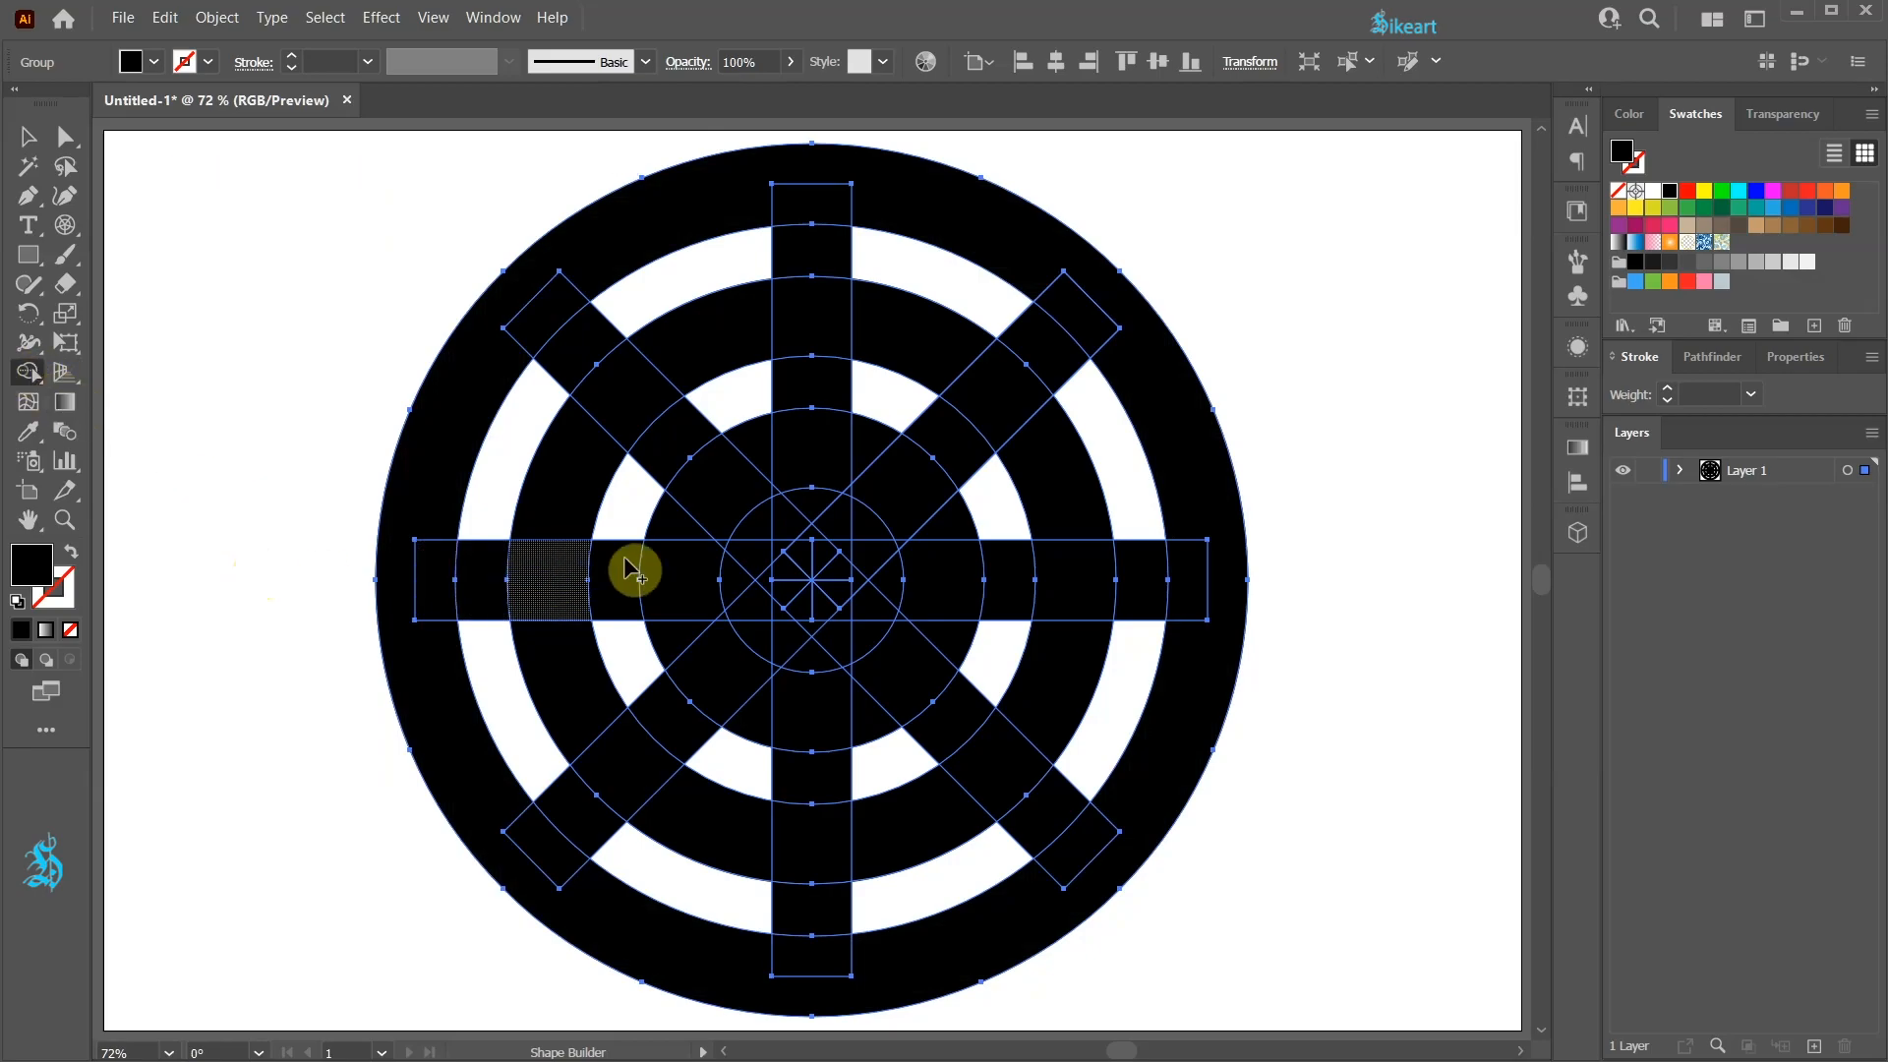
pyautogui.press('alt')
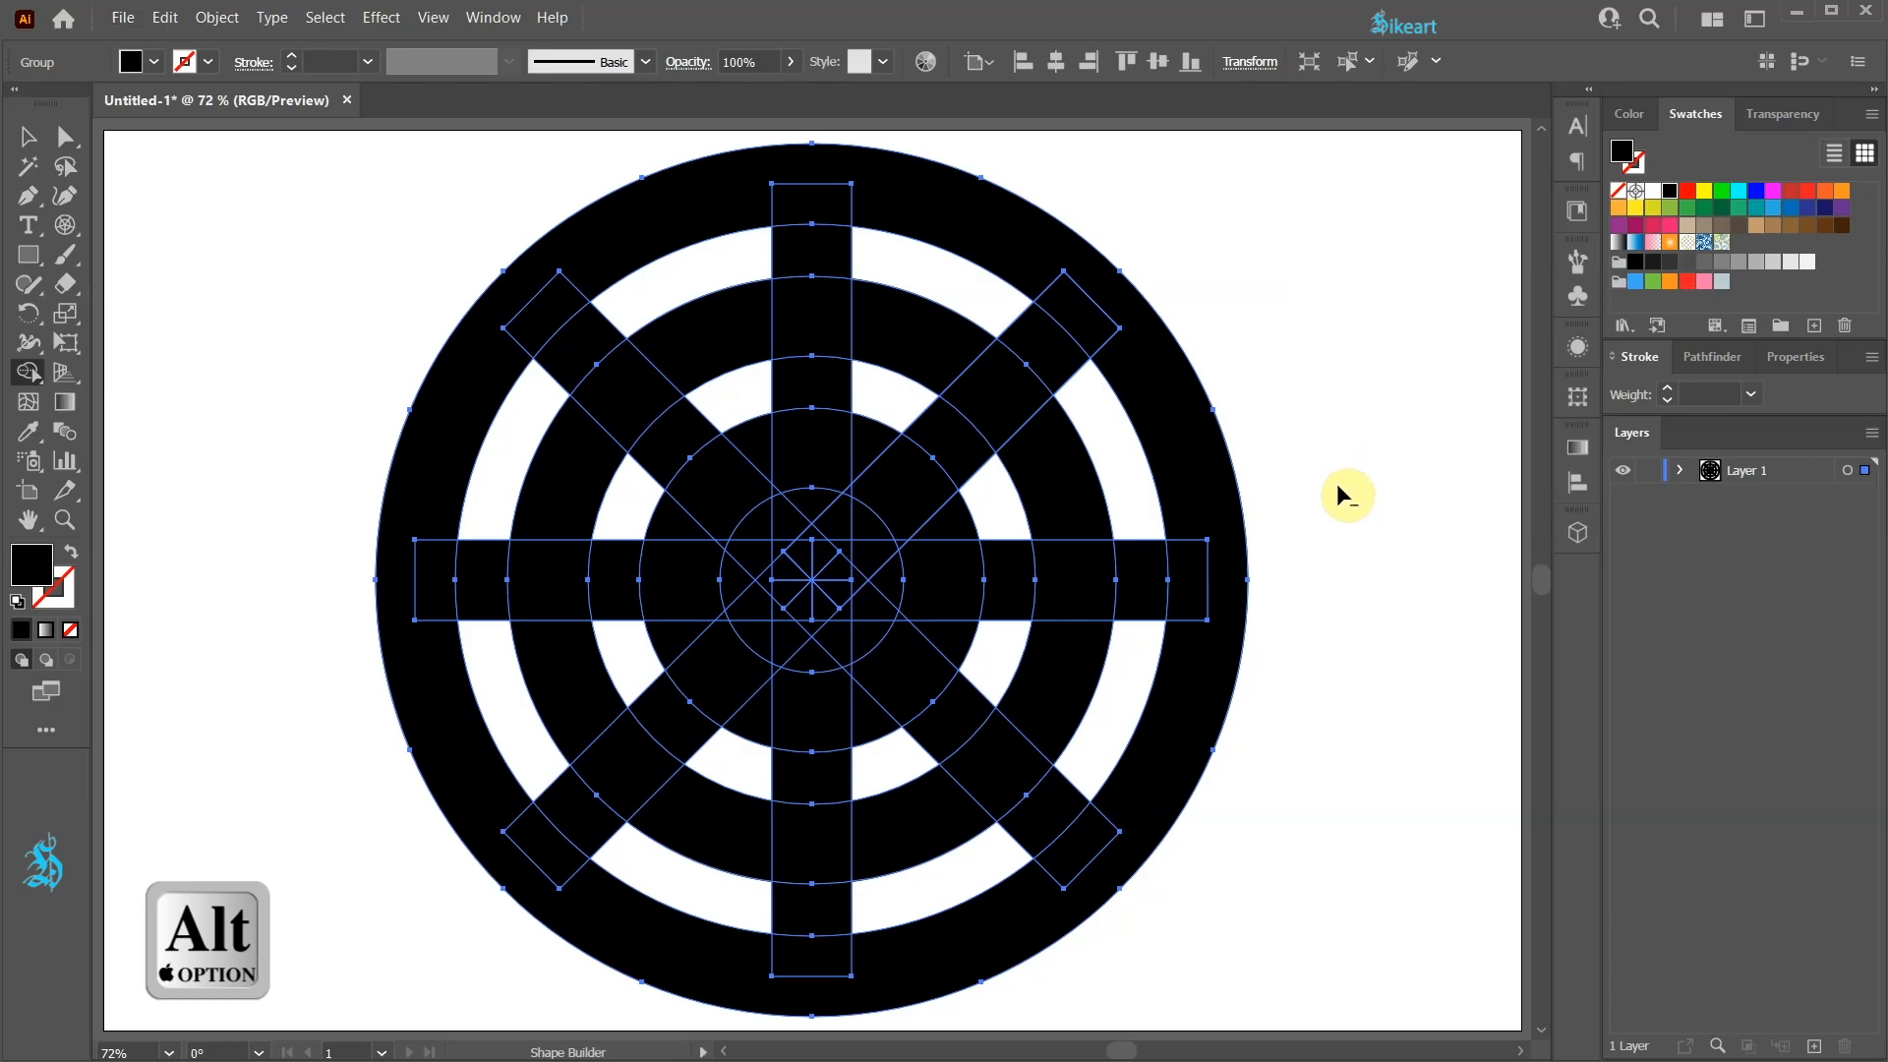
pyautogui.keyDown('alt'); pyautogui.click(739, 576); pyautogui.keyUp('alt')
pyautogui.press('shift')
pyautogui.moveTo(752, 532)
pyautogui.mouseDown()
pyautogui.moveTo(801, 603)
pyautogui.moveTo(885, 651)
pyautogui.mouseUp()
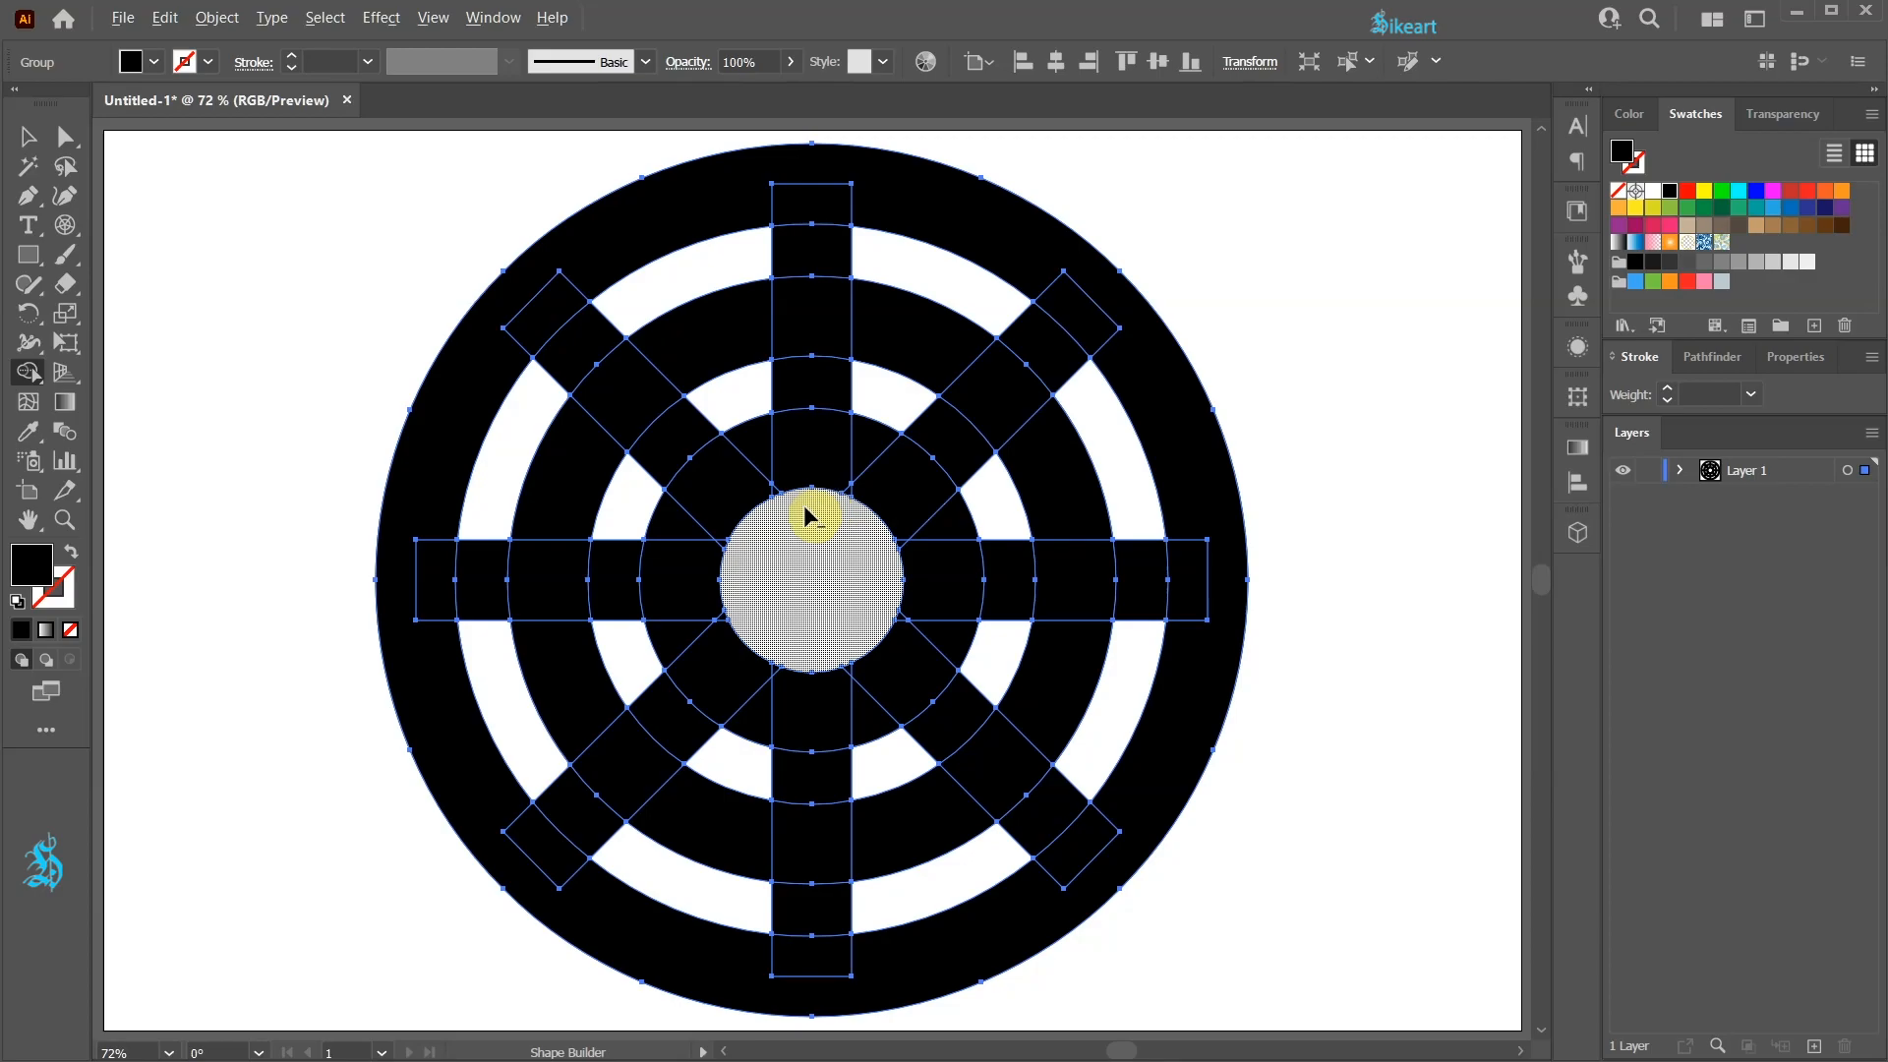
# - Remove spoke segments between the rings, keeping the upper and left outer and lower inner bridges, and open the inner ring's top and middle ring's right side
pyautogui.press('alt')
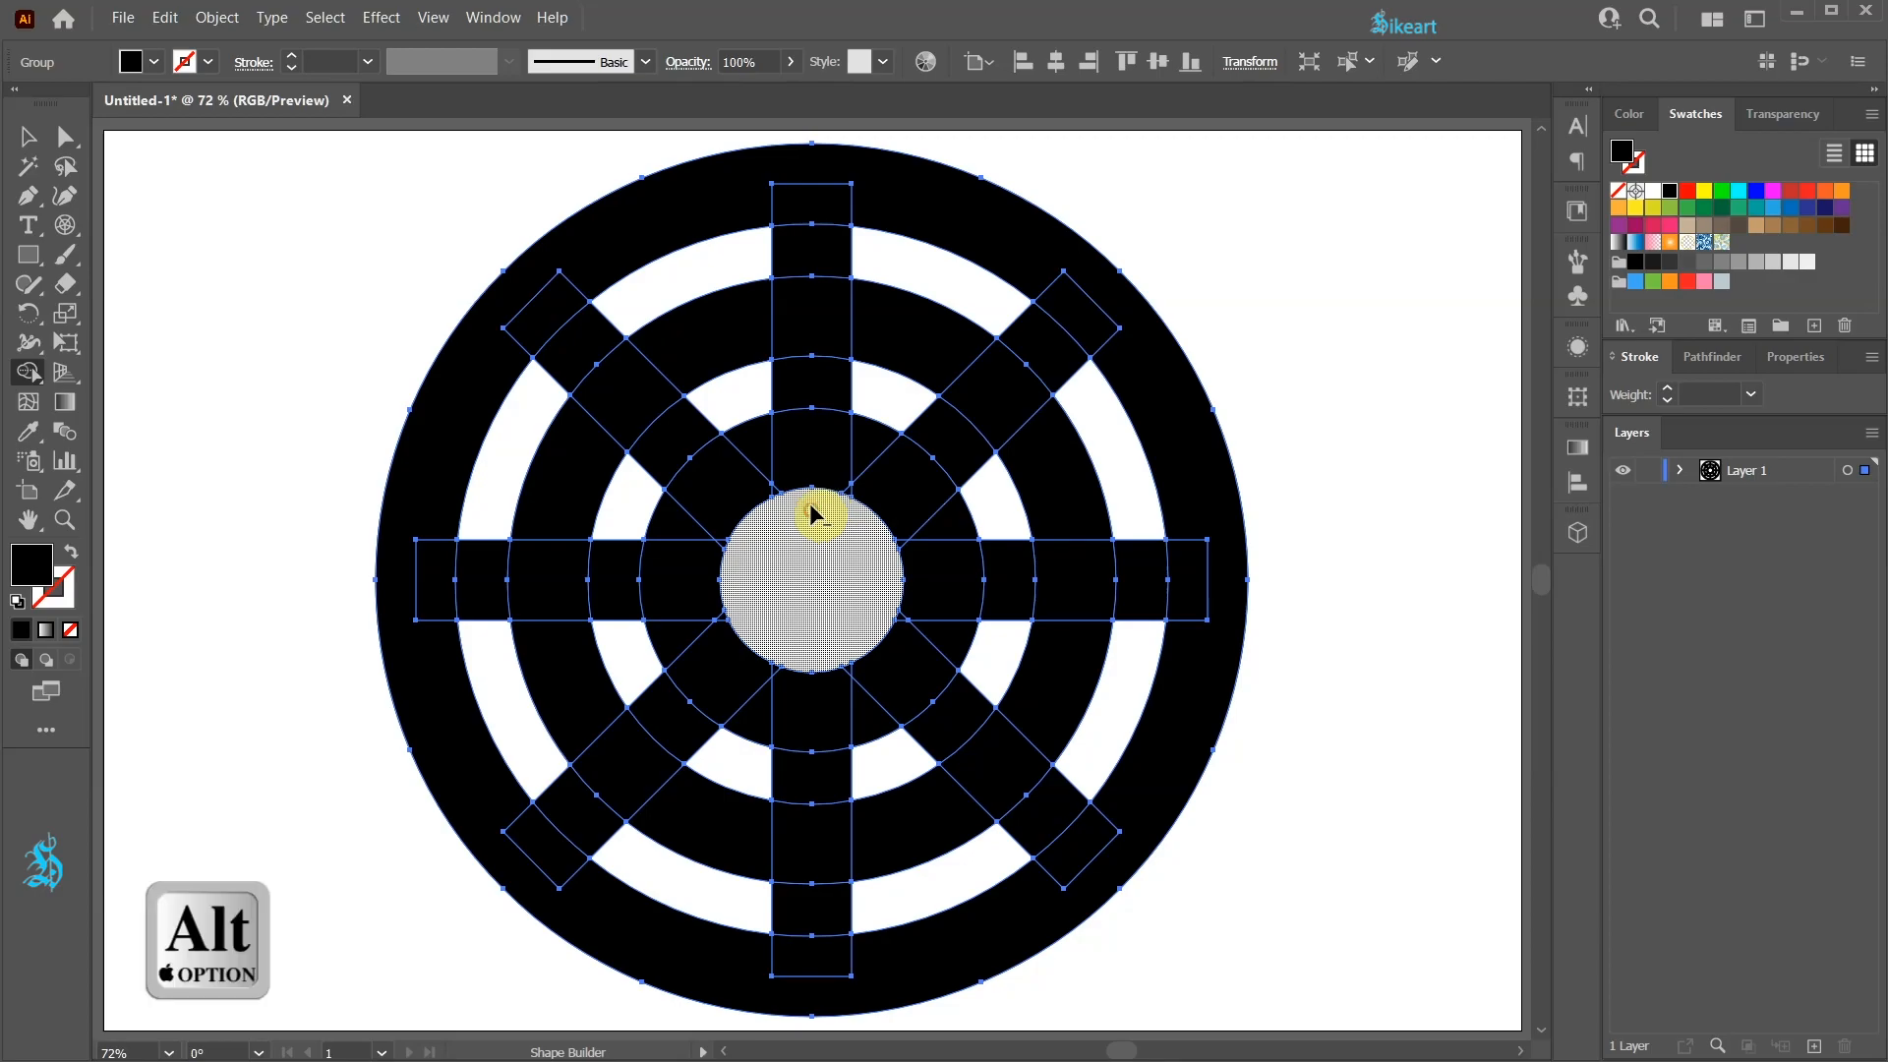
pyautogui.keyDown('alt'); pyautogui.click(797, 404); pyautogui.keyUp('alt')
pyautogui.moveTo(796, 404)
pyautogui.mouseDown()
pyautogui.moveTo(724, 409)
pyautogui.moveTo(662, 646)
pyautogui.moveTo(689, 703)
pyautogui.mouseUp()
pyautogui.moveTo(949, 730)
pyautogui.mouseDown()
pyautogui.moveTo(1032, 556)
pyautogui.moveTo(1130, 590)
pyautogui.moveTo(1129, 751)
pyautogui.moveTo(1082, 796)
pyautogui.mouseUp()
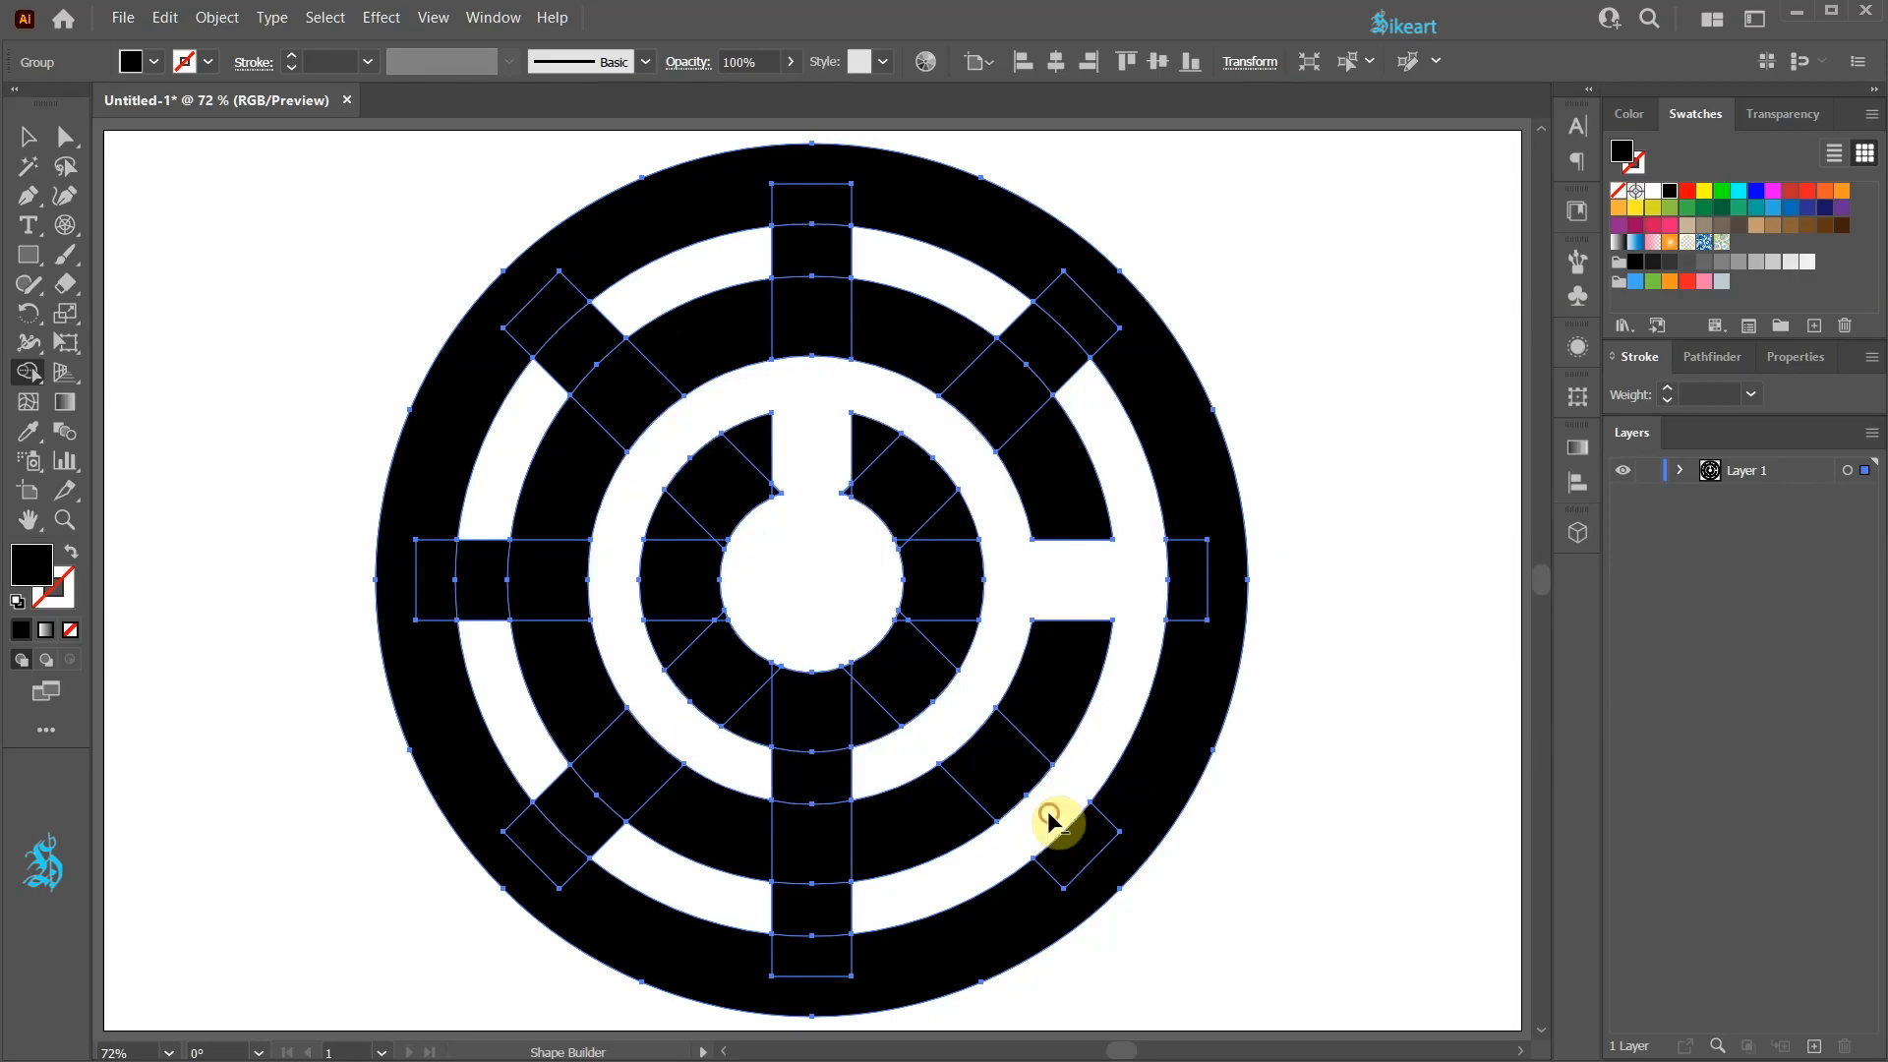
pyautogui.keyDown('alt'); pyautogui.click(824, 926); pyautogui.keyUp('alt')
pyautogui.keyDown('alt'); pyautogui.click(599, 826); pyautogui.keyUp('alt')
pyautogui.keyDown('alt'); pyautogui.click(580, 346); pyautogui.keyUp('alt')
pyautogui.keyDown('alt'); pyautogui.click(1027, 337); pyautogui.keyUp('alt')
# - Stretch the left spoke outward past the outer ring's edge by moving its two end anchor points horizontally
pyautogui.press('a')
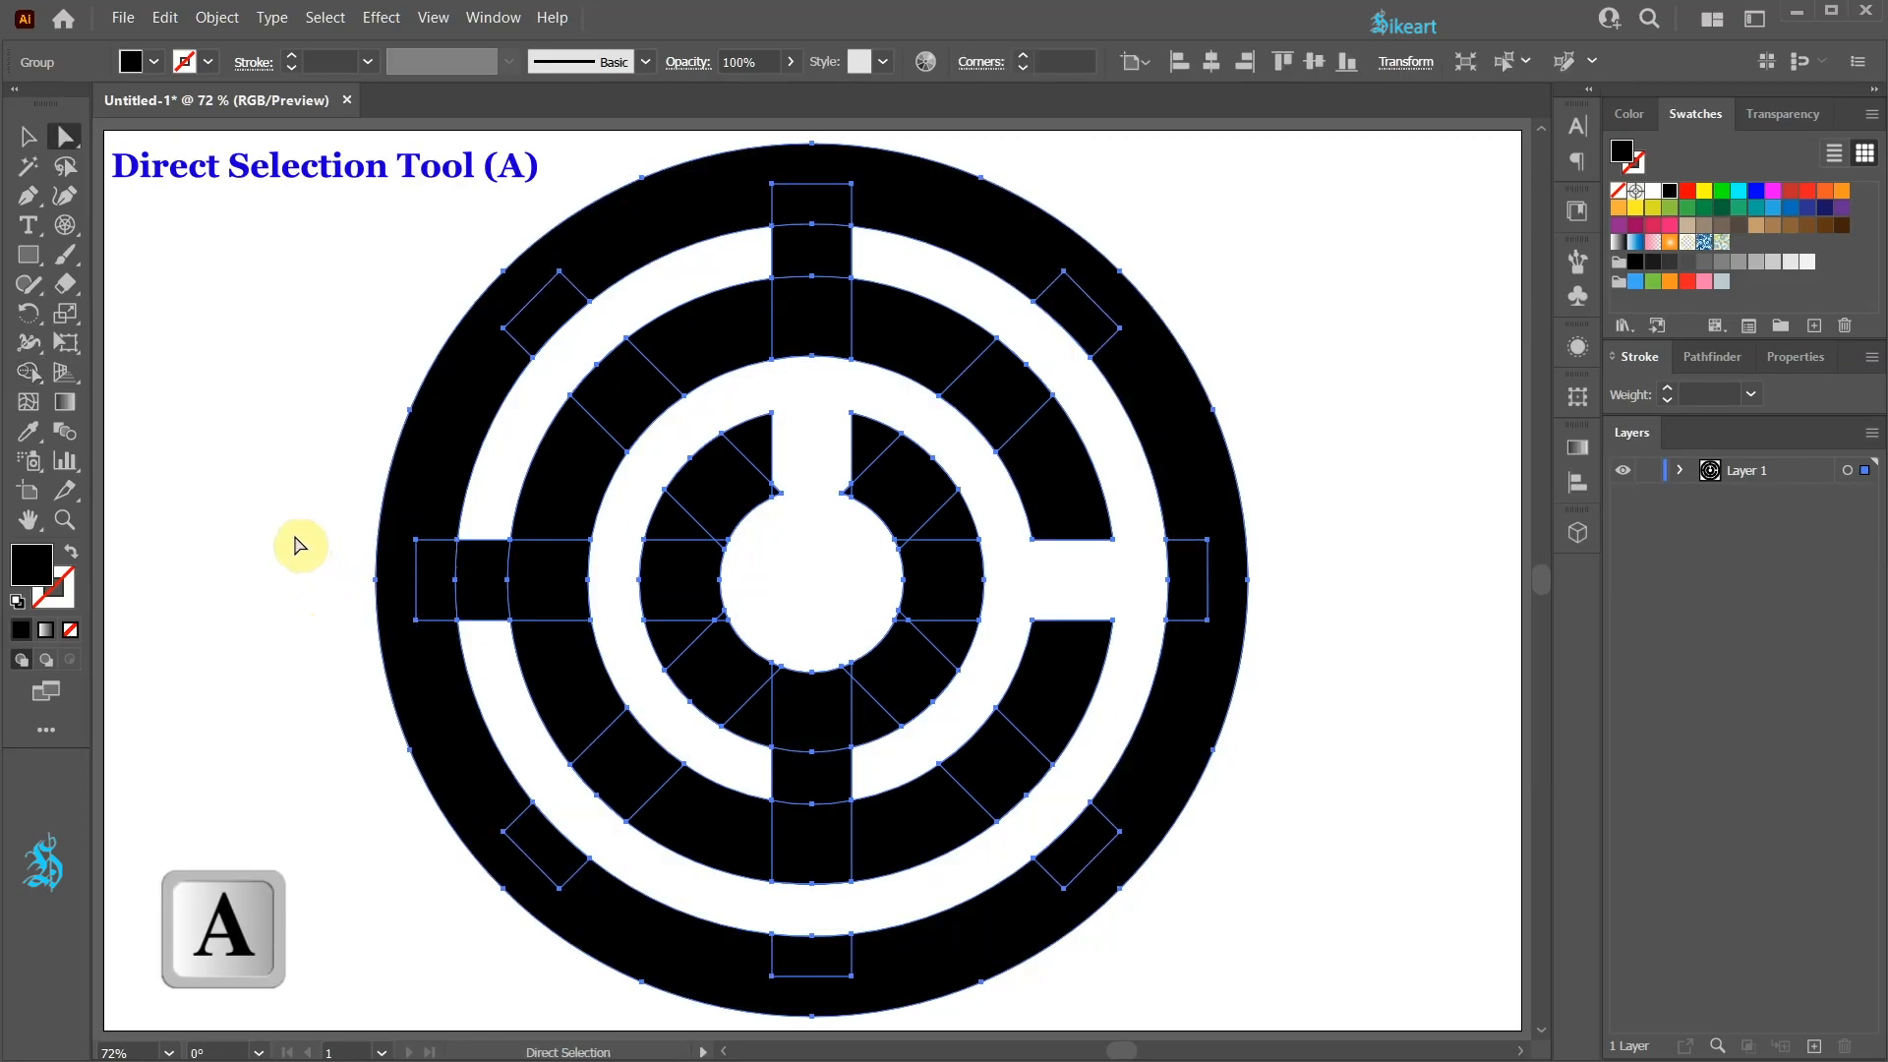
pyautogui.click(417, 542)
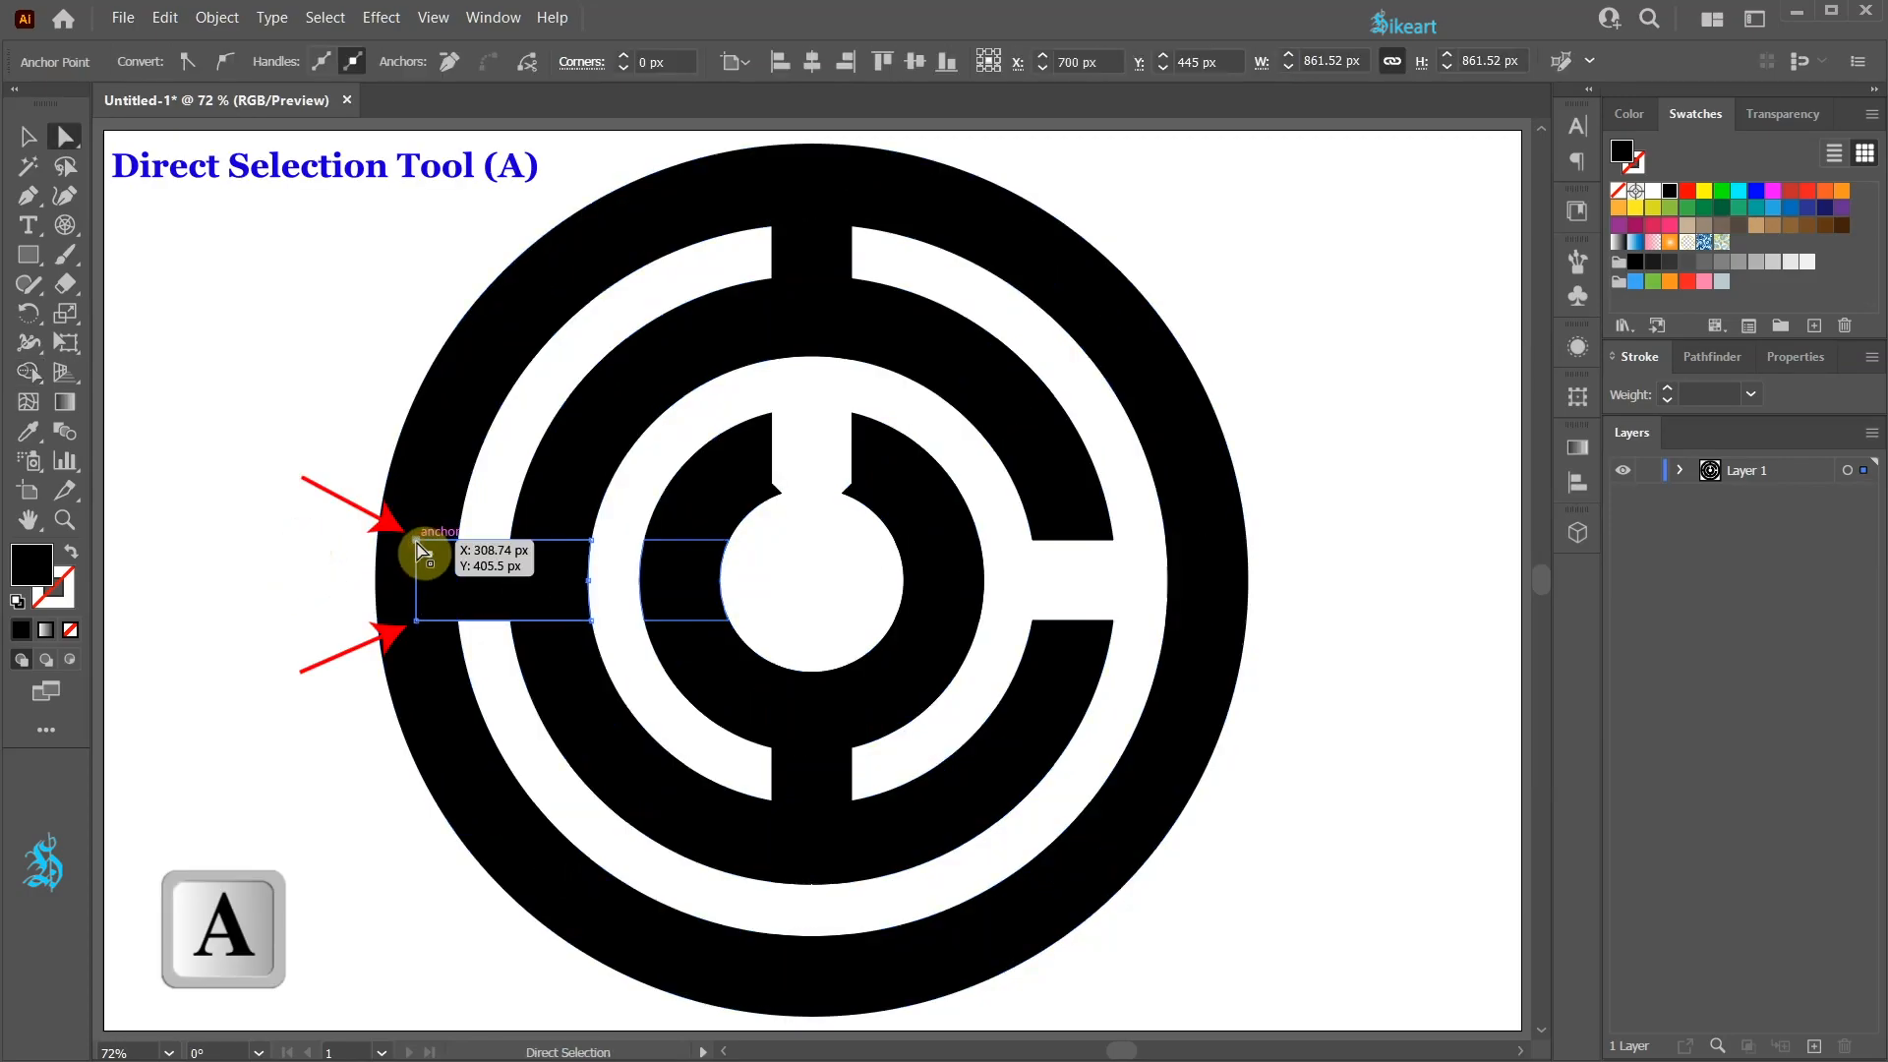
pyautogui.keyDown('shift'); pyautogui.click(414, 623); pyautogui.keyUp('shift')
pyautogui.keyDown('shift'); pyautogui.click(414, 620); pyautogui.keyUp('shift')
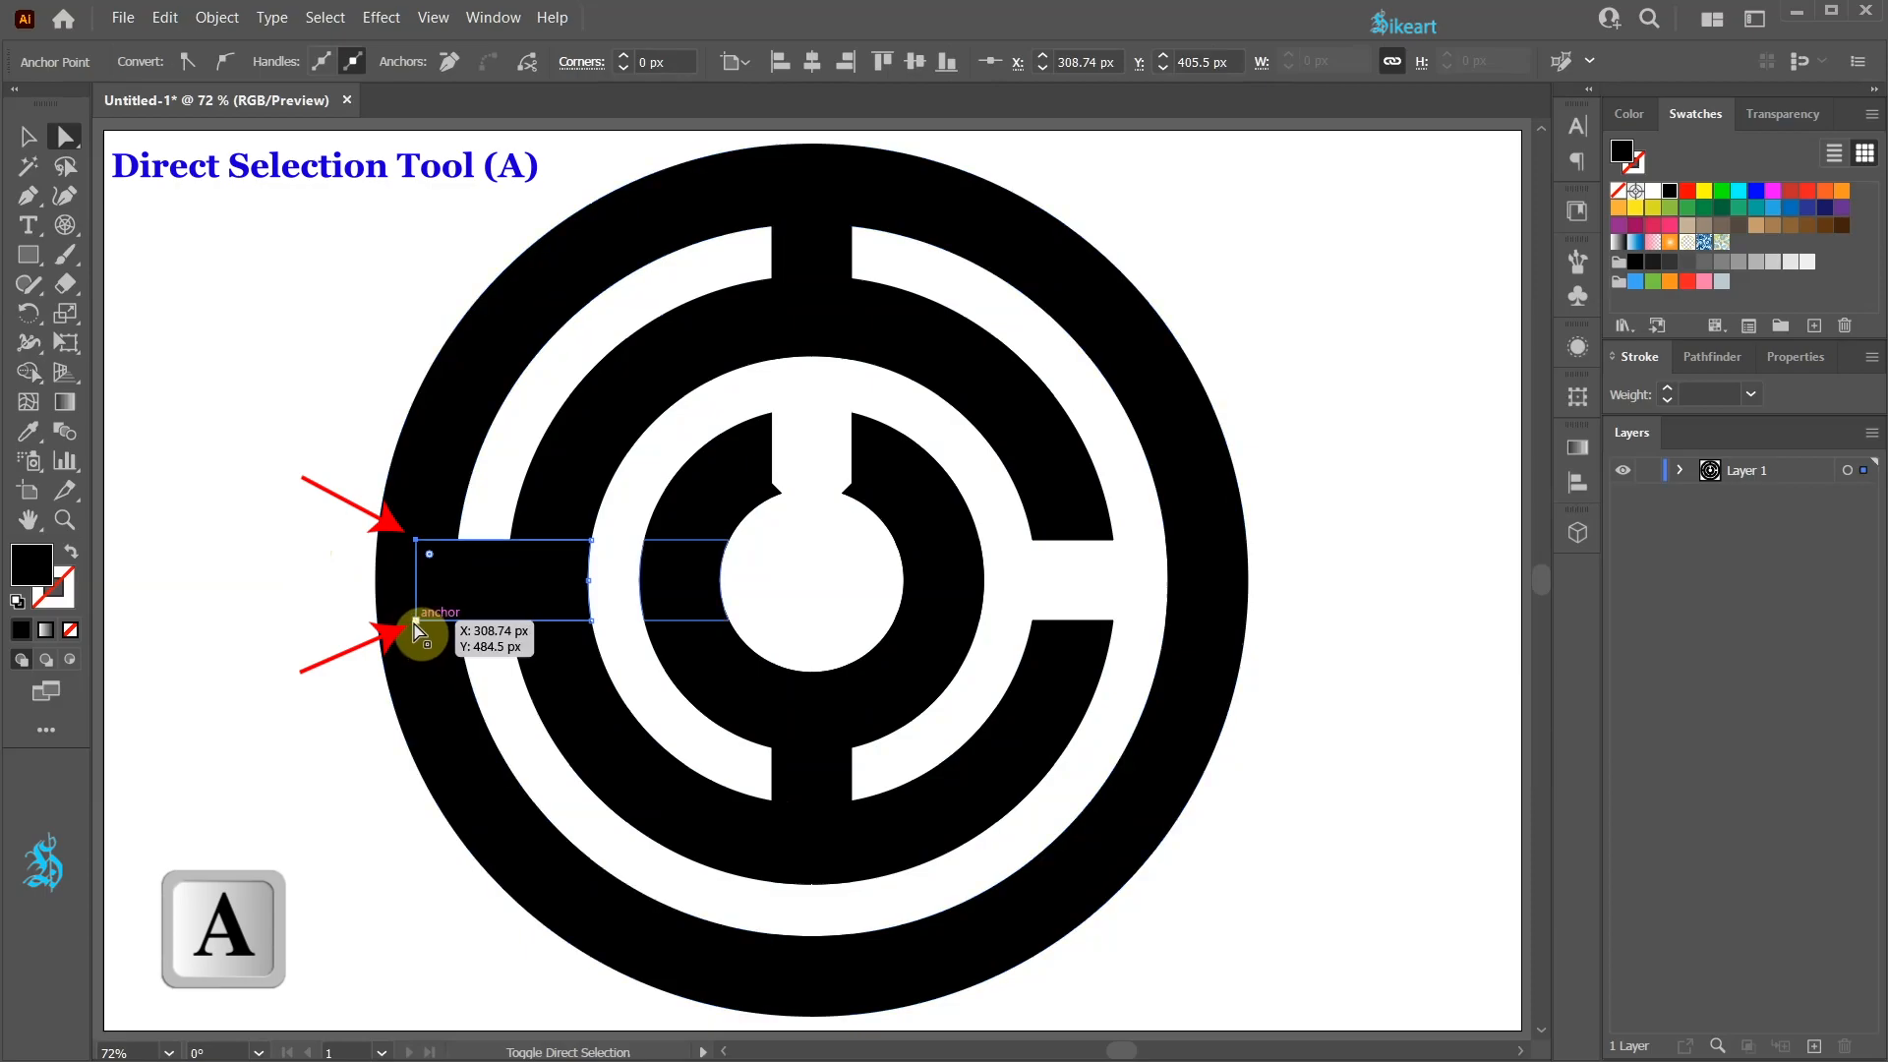
pyautogui.moveTo(411, 619); pyautogui.dragTo(313, 617)
# - Cut away the left spoke through the outer ring with the Shape Builder tool to form an entrance, and deselect the artwork
pyautogui.hotkey('ctrl', 'a')
pyautogui.hotkey('shift', 'm')
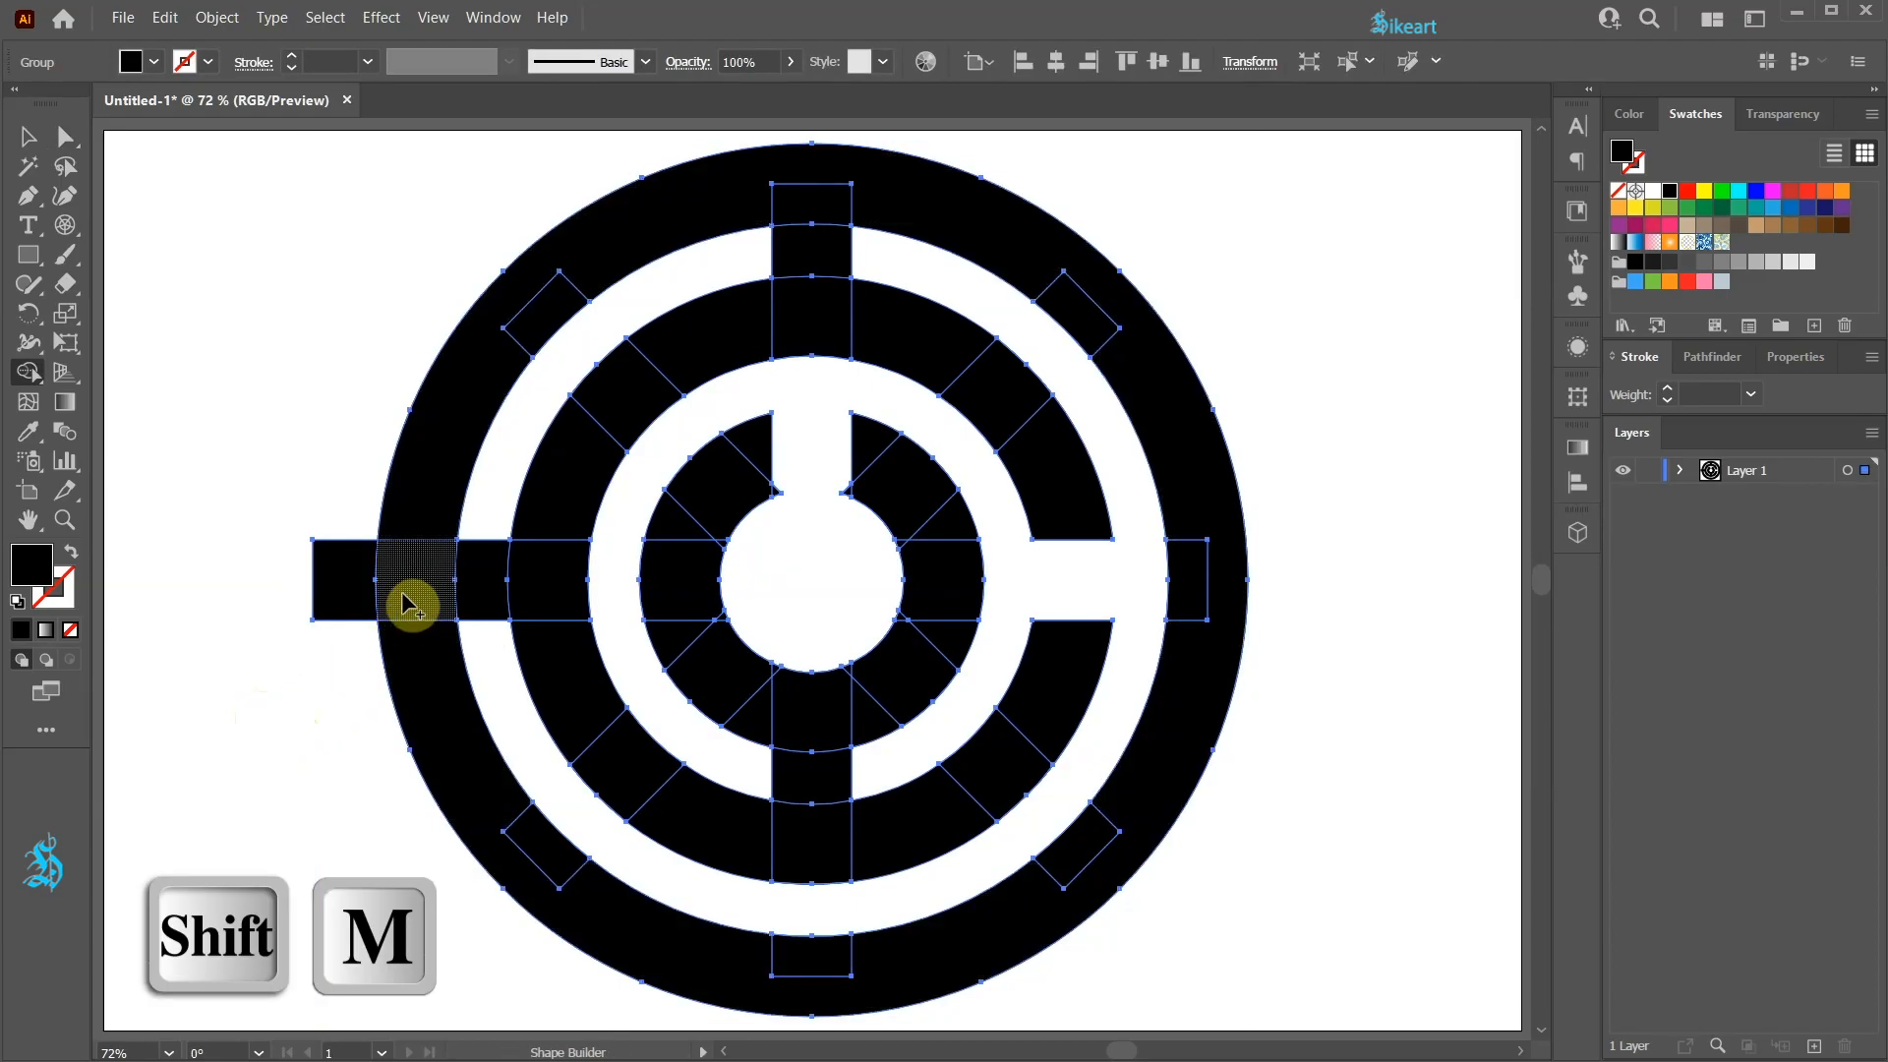
pyautogui.press('alt')
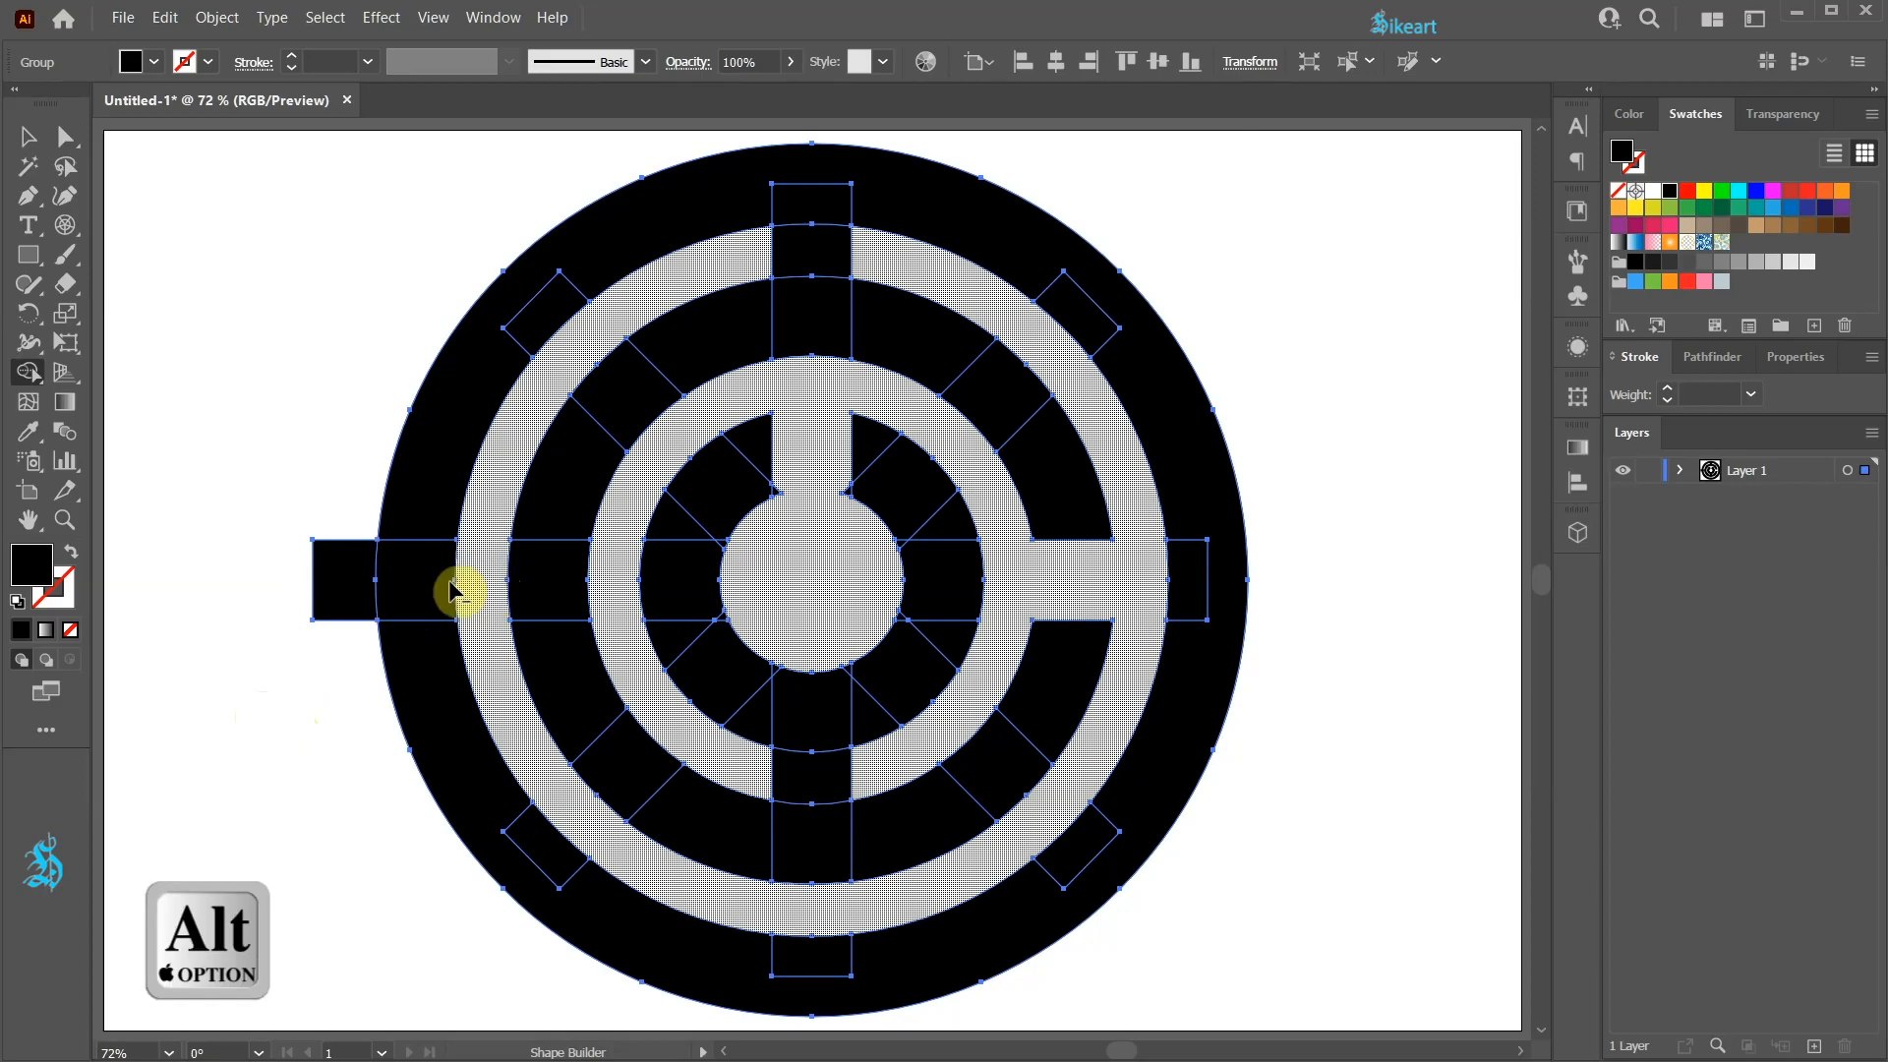
pyautogui.moveTo(476, 594); pyautogui.dragTo(293, 588)
pyautogui.scroll(2, 792, 499)
pyautogui.scroll(3, 793, 499)
pyautogui.hotkey('ctrl', '0')
pyautogui.hotkey('ctrl', 'shift', 'a')
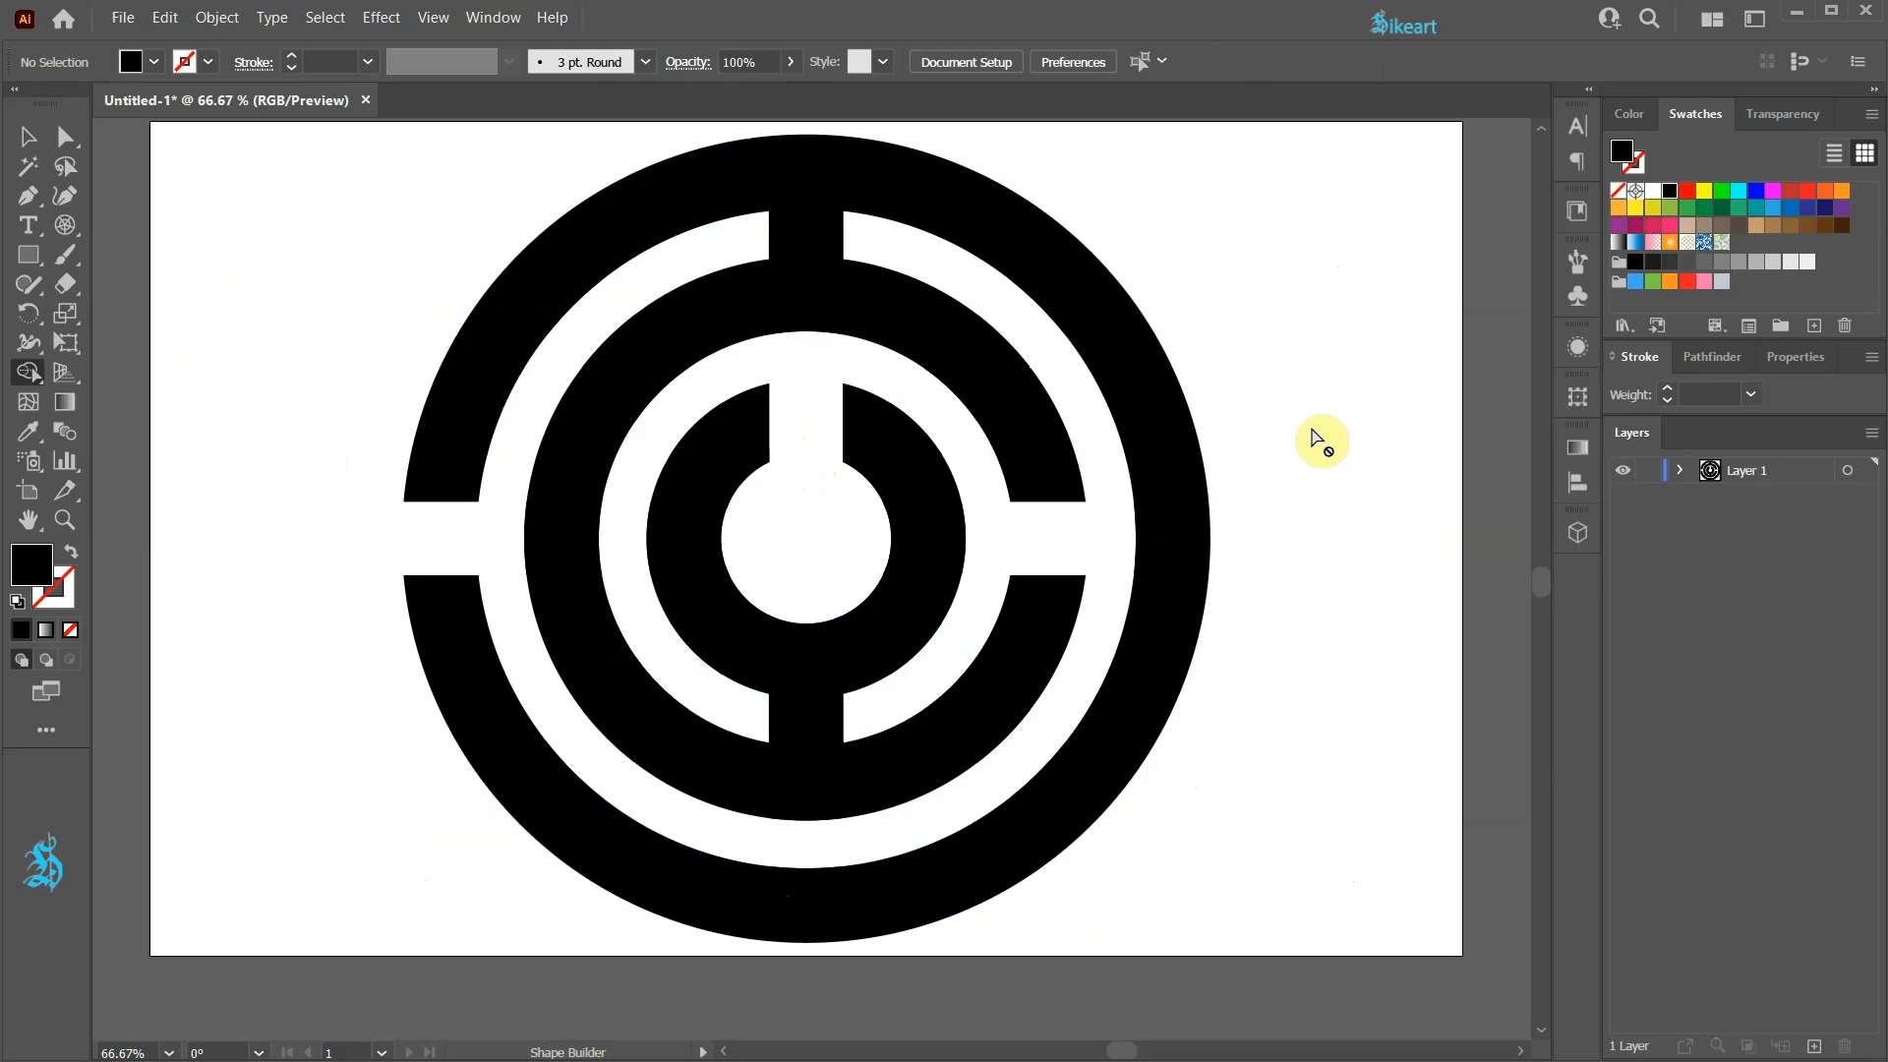
# - Unite all the maze pieces into a single shape with Pathfinder
pyautogui.hotkey('ctrl', 'a')
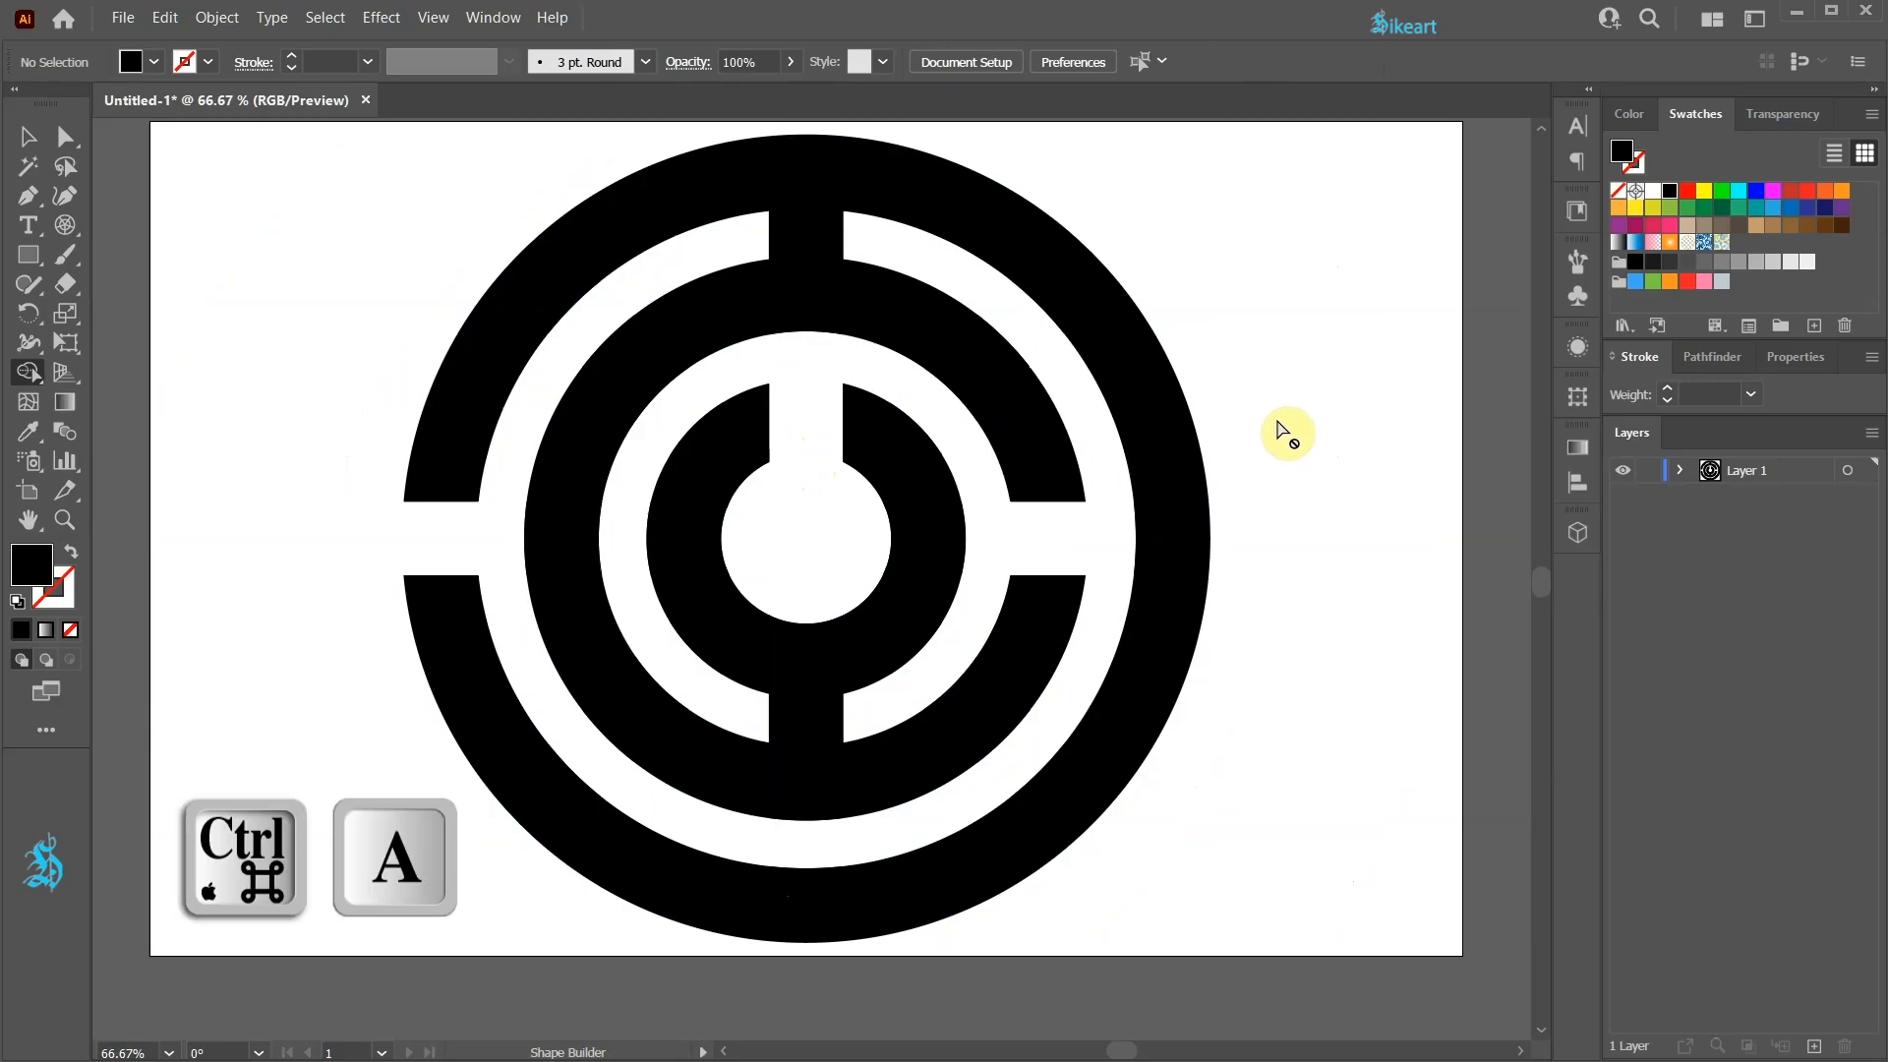
pyautogui.click(1712, 356)
pyautogui.click(1631, 430)
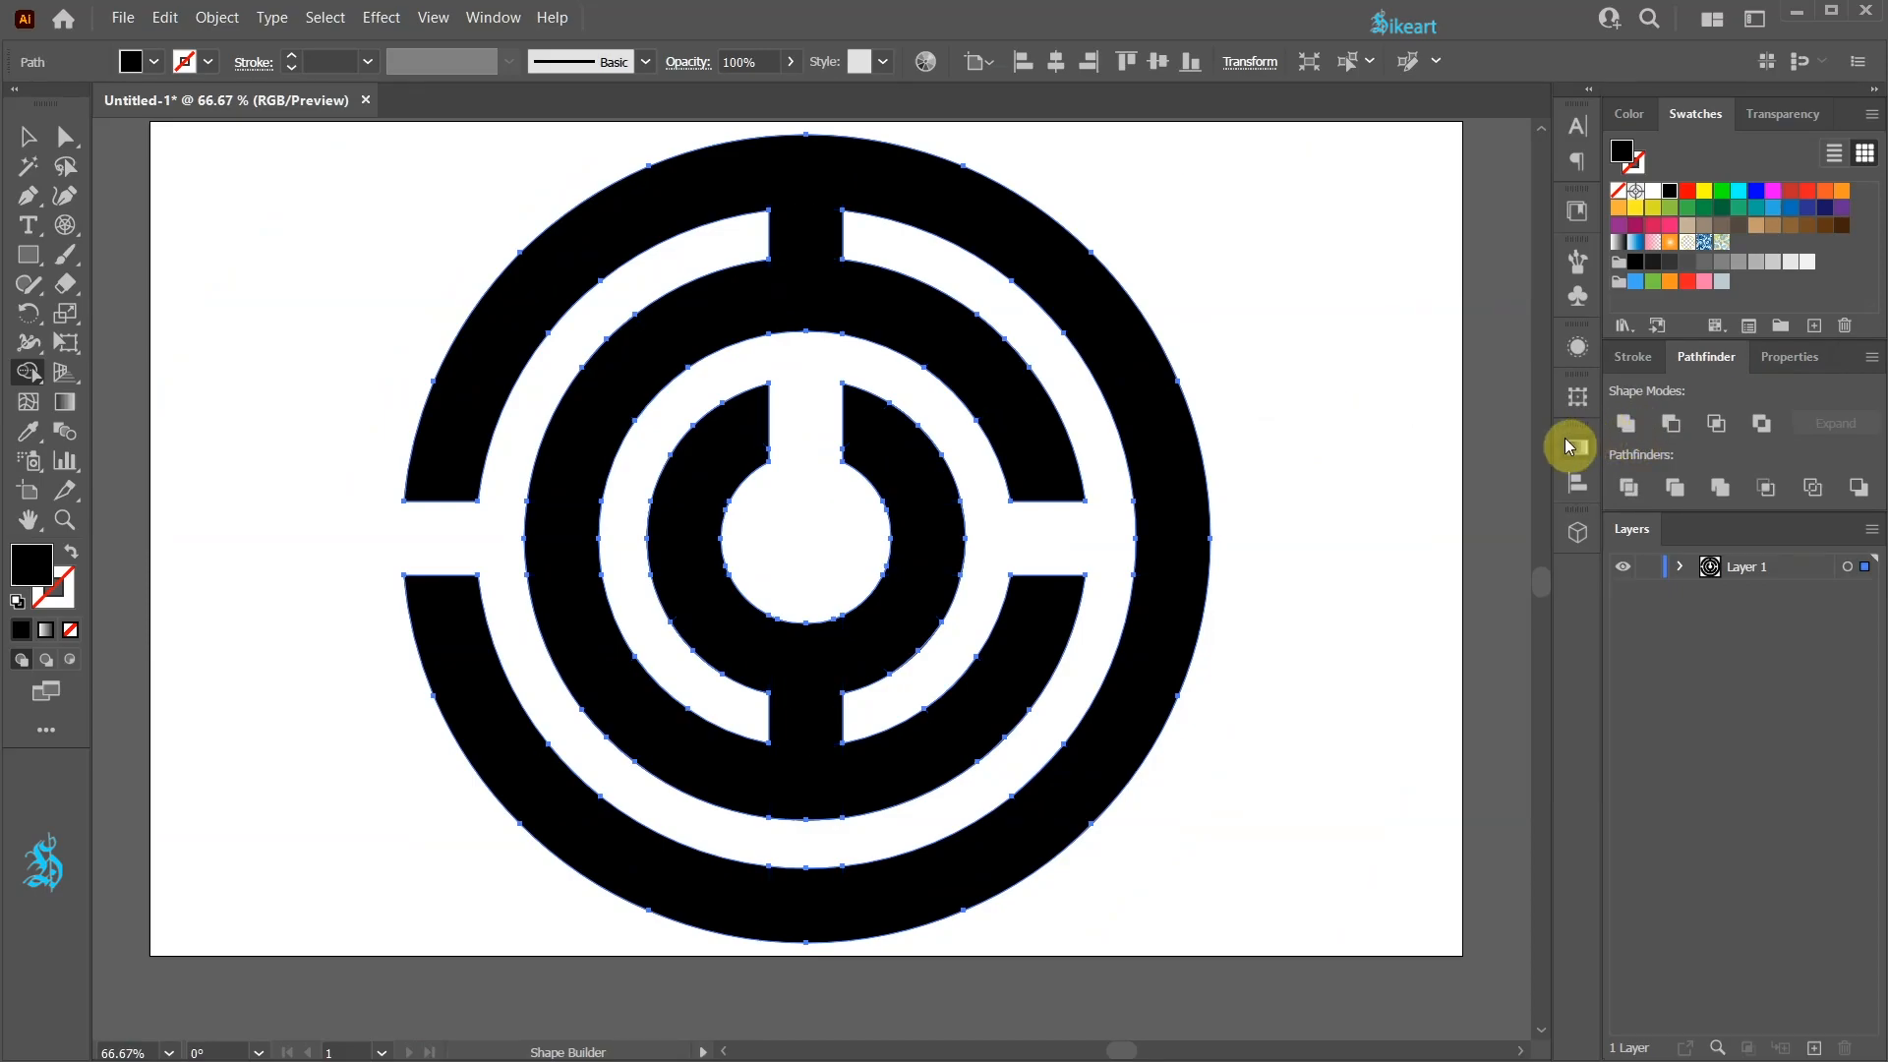
# - Round all the corners of the circular maze at its openings and bridges using the live corner widgets
pyautogui.hotkey('ctrl', '0')
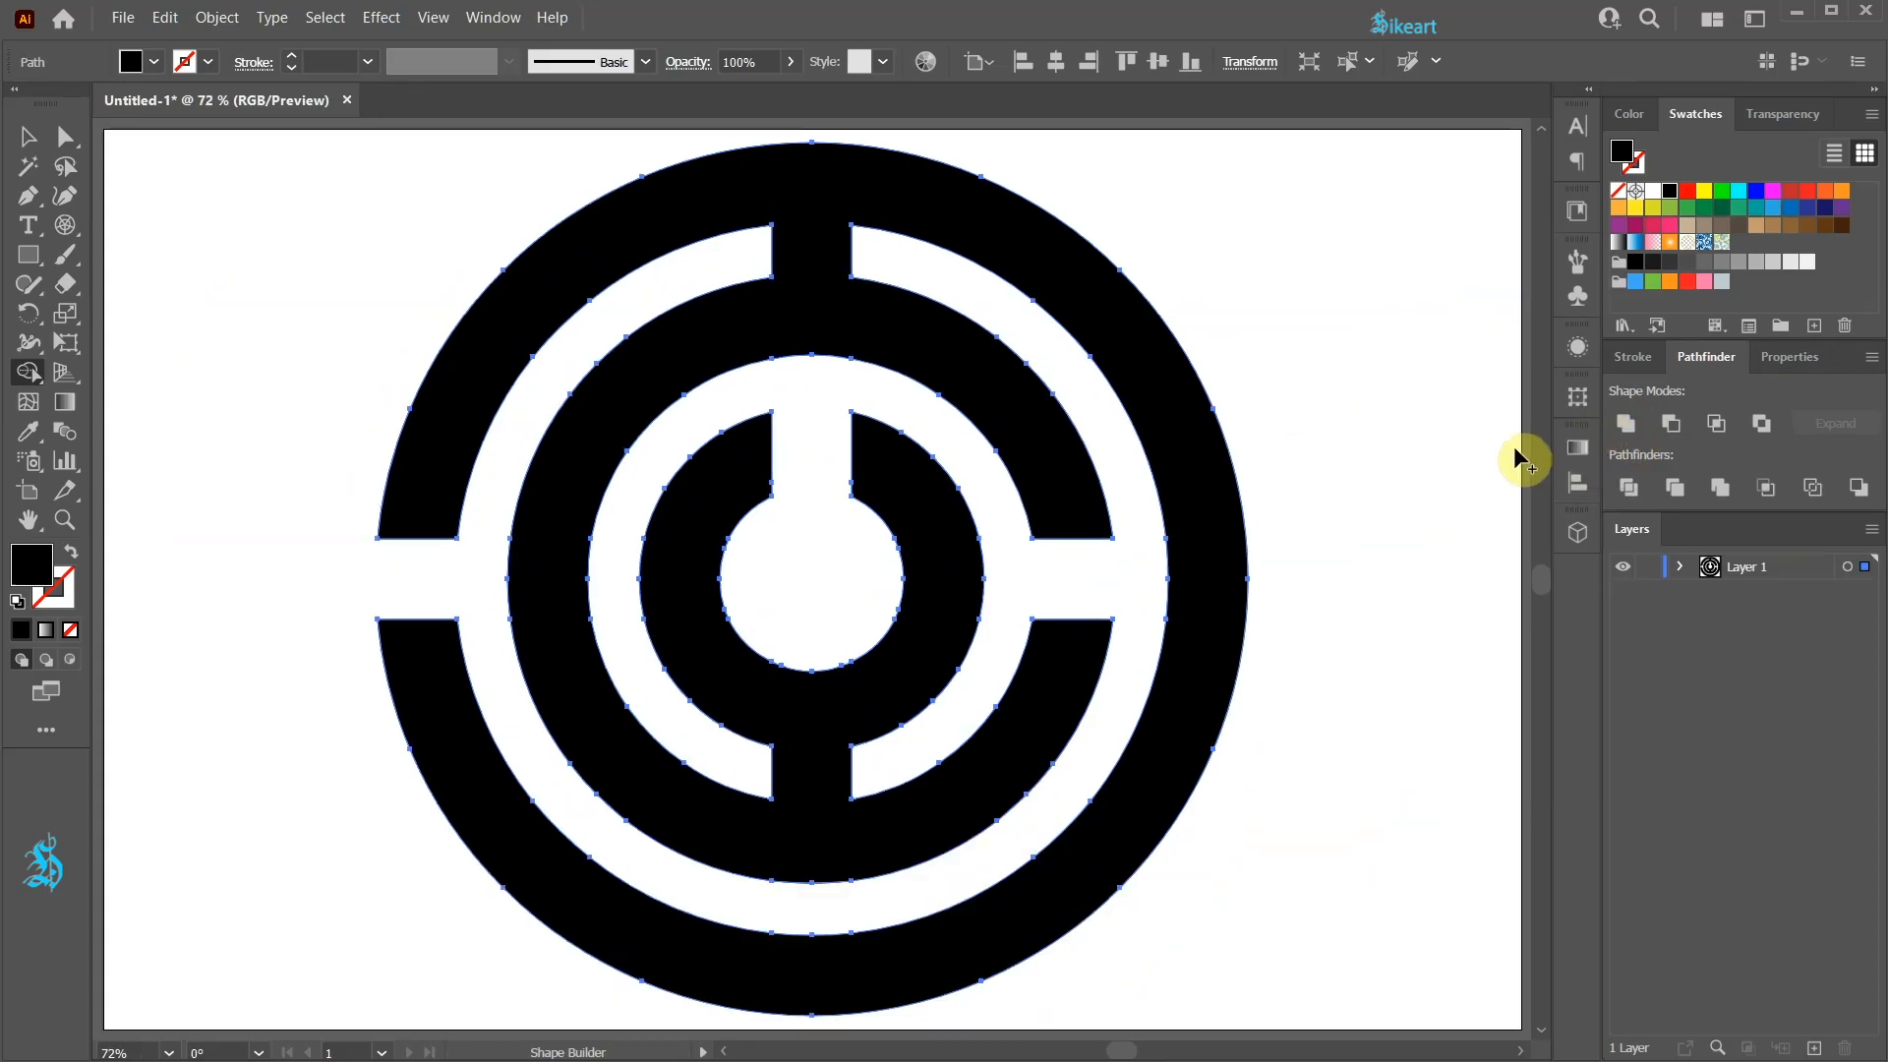
pyautogui.press('a')
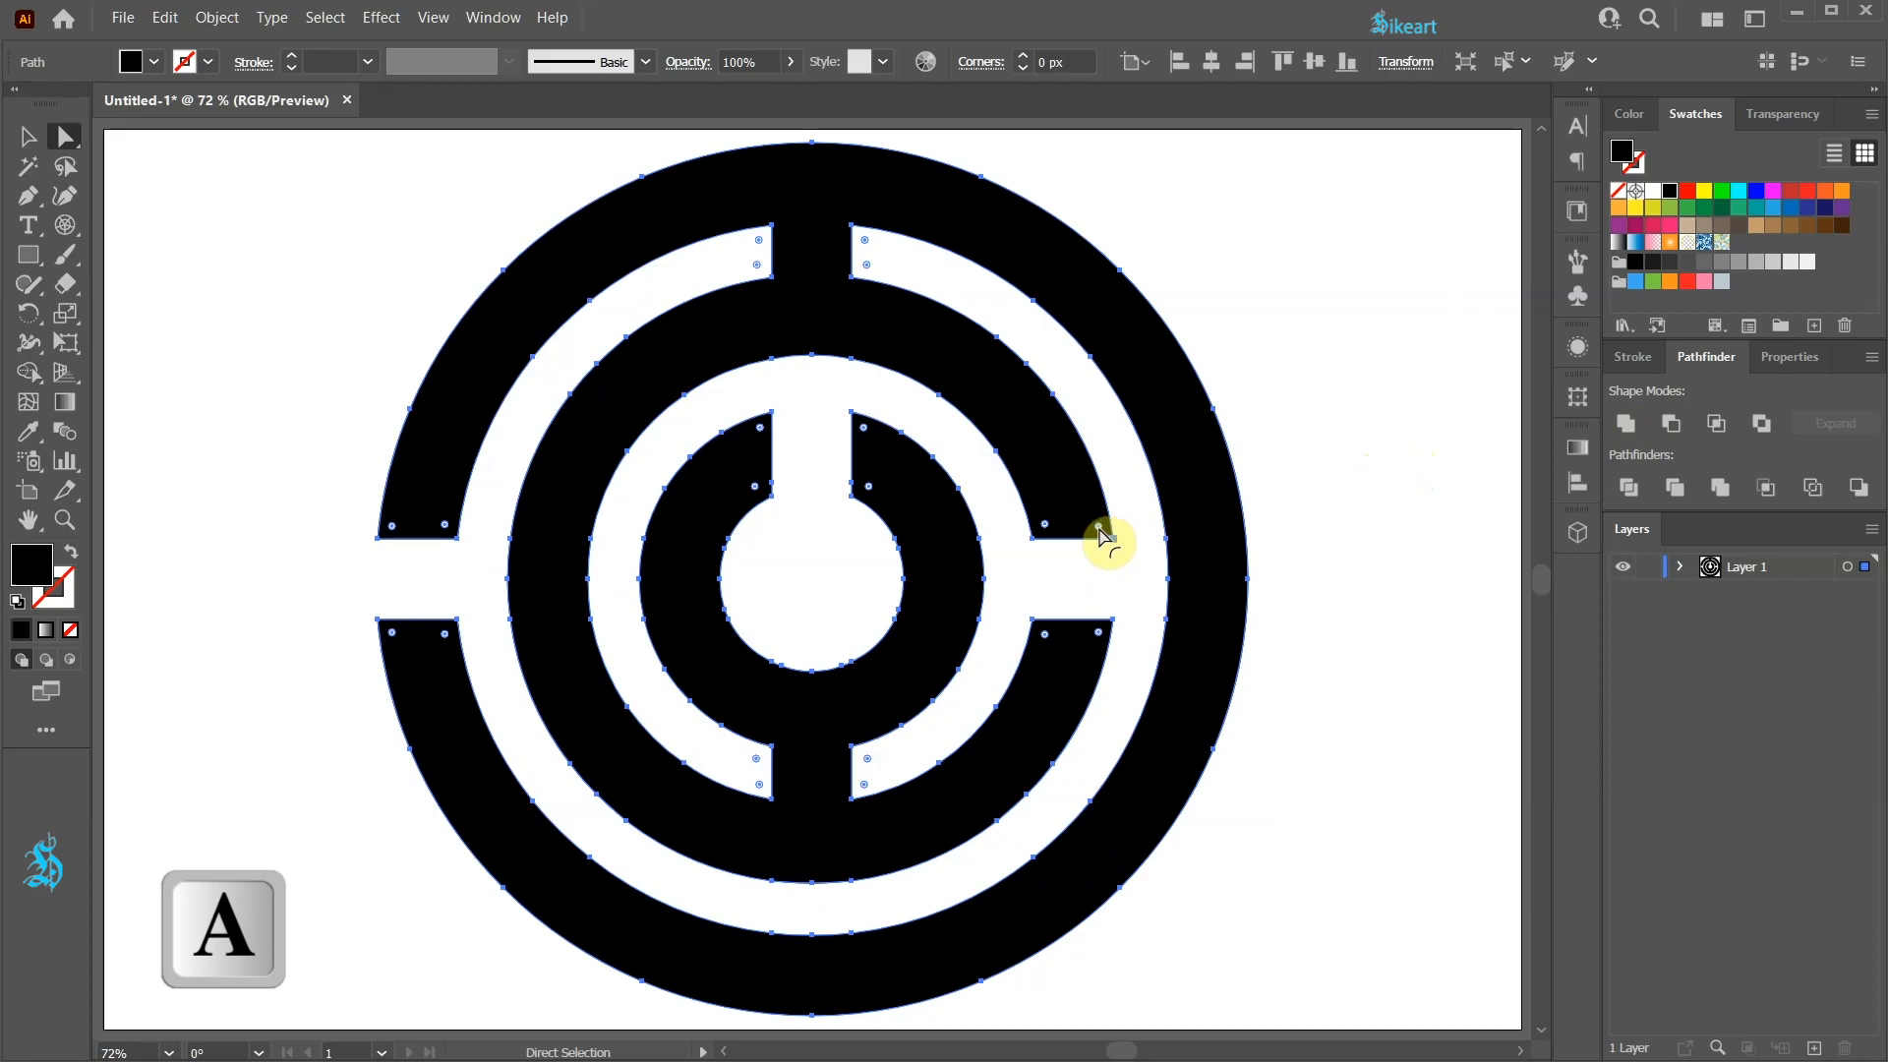
pyautogui.moveTo(1101, 536); pyautogui.dragTo(1074, 493)
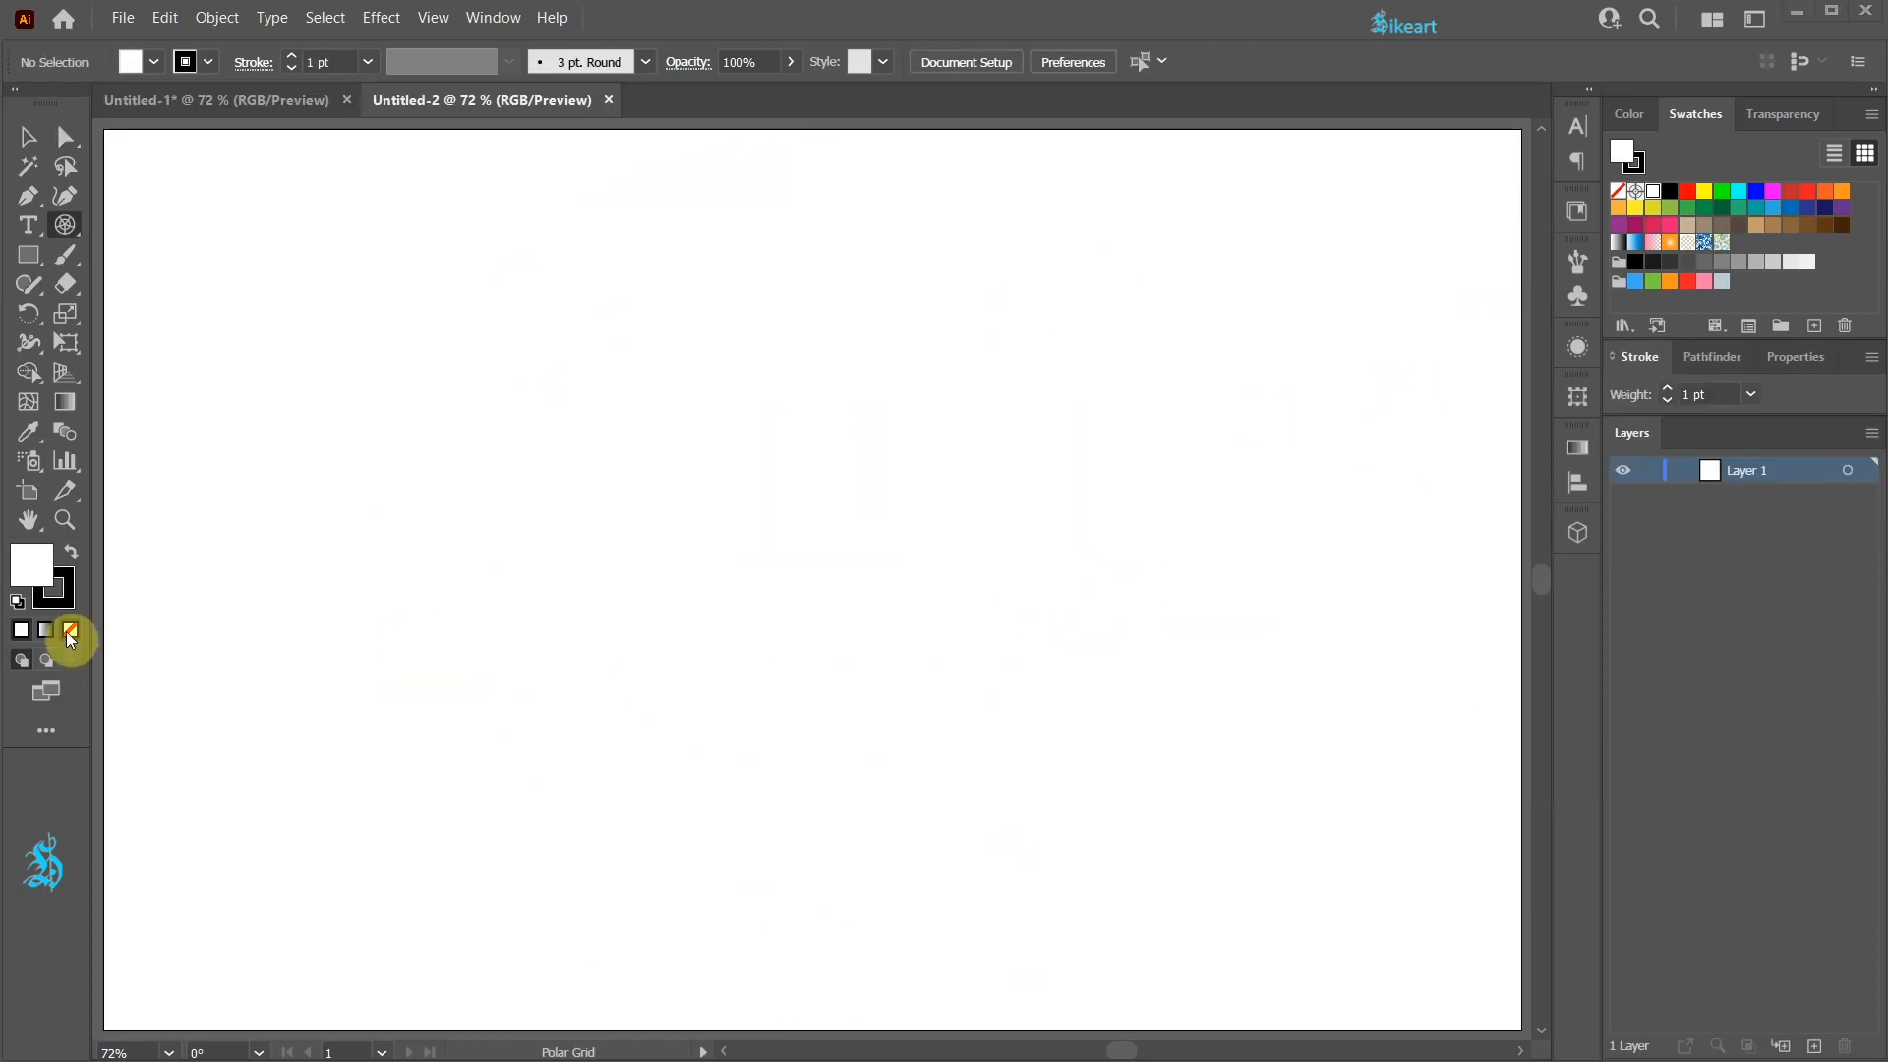
# - Draw a square rectangular grid with no fill, 8 horizontal dividers and 8 vertical dividers in the middle of the new artboard
pyautogui.click(68, 631)
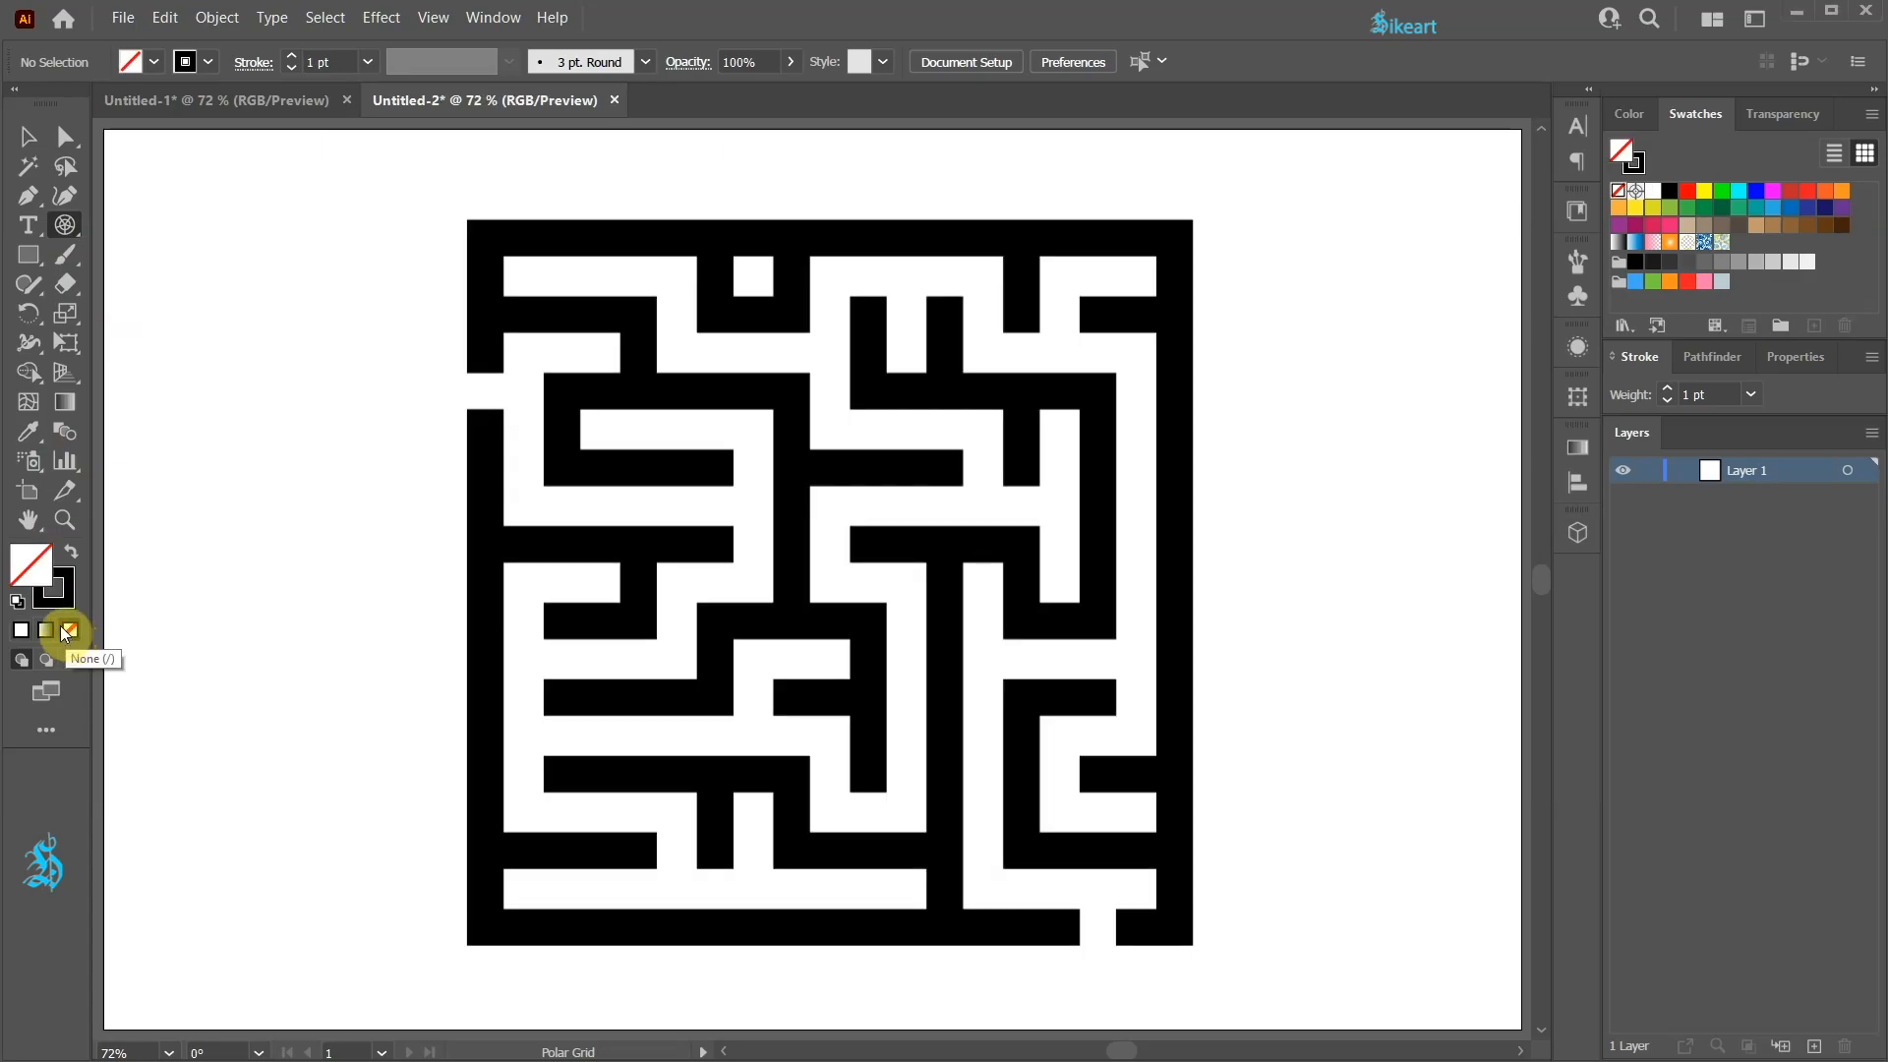
pyautogui.click(66, 225)
pyautogui.click(145, 313)
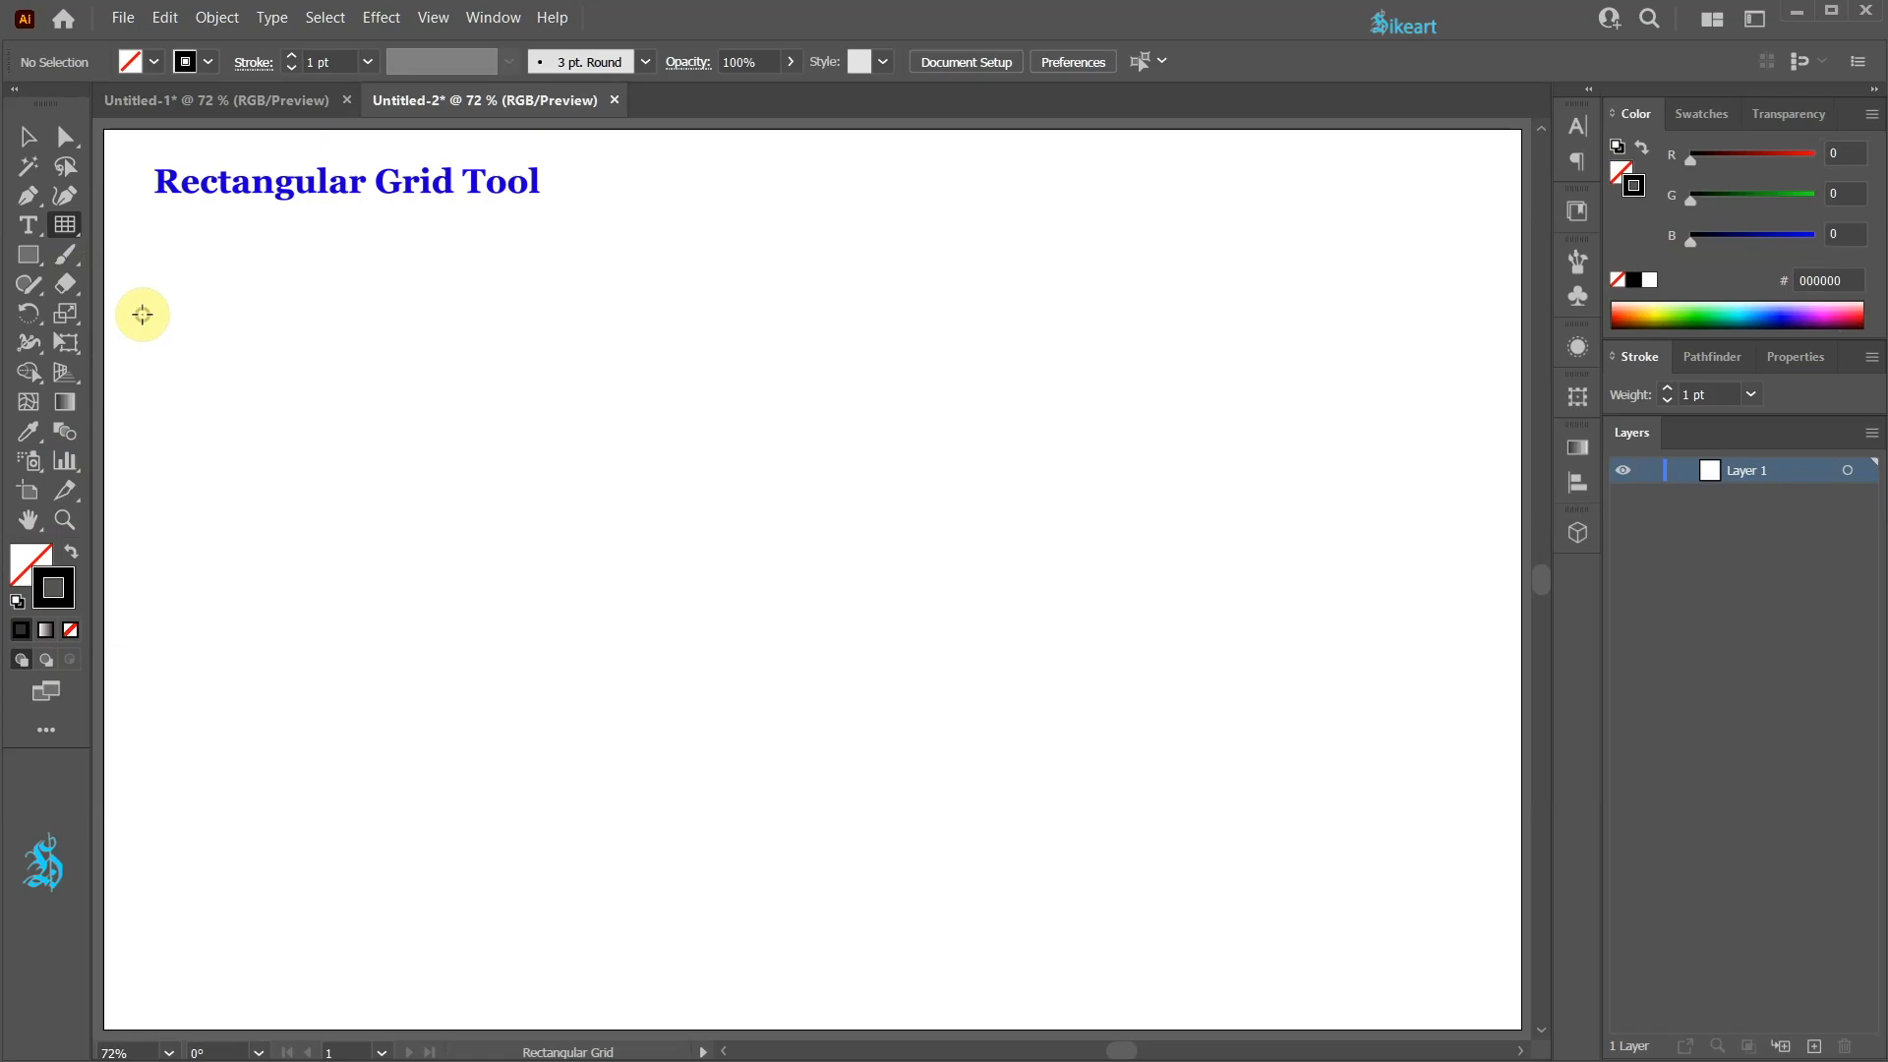
pyautogui.doubleClick(65, 226)
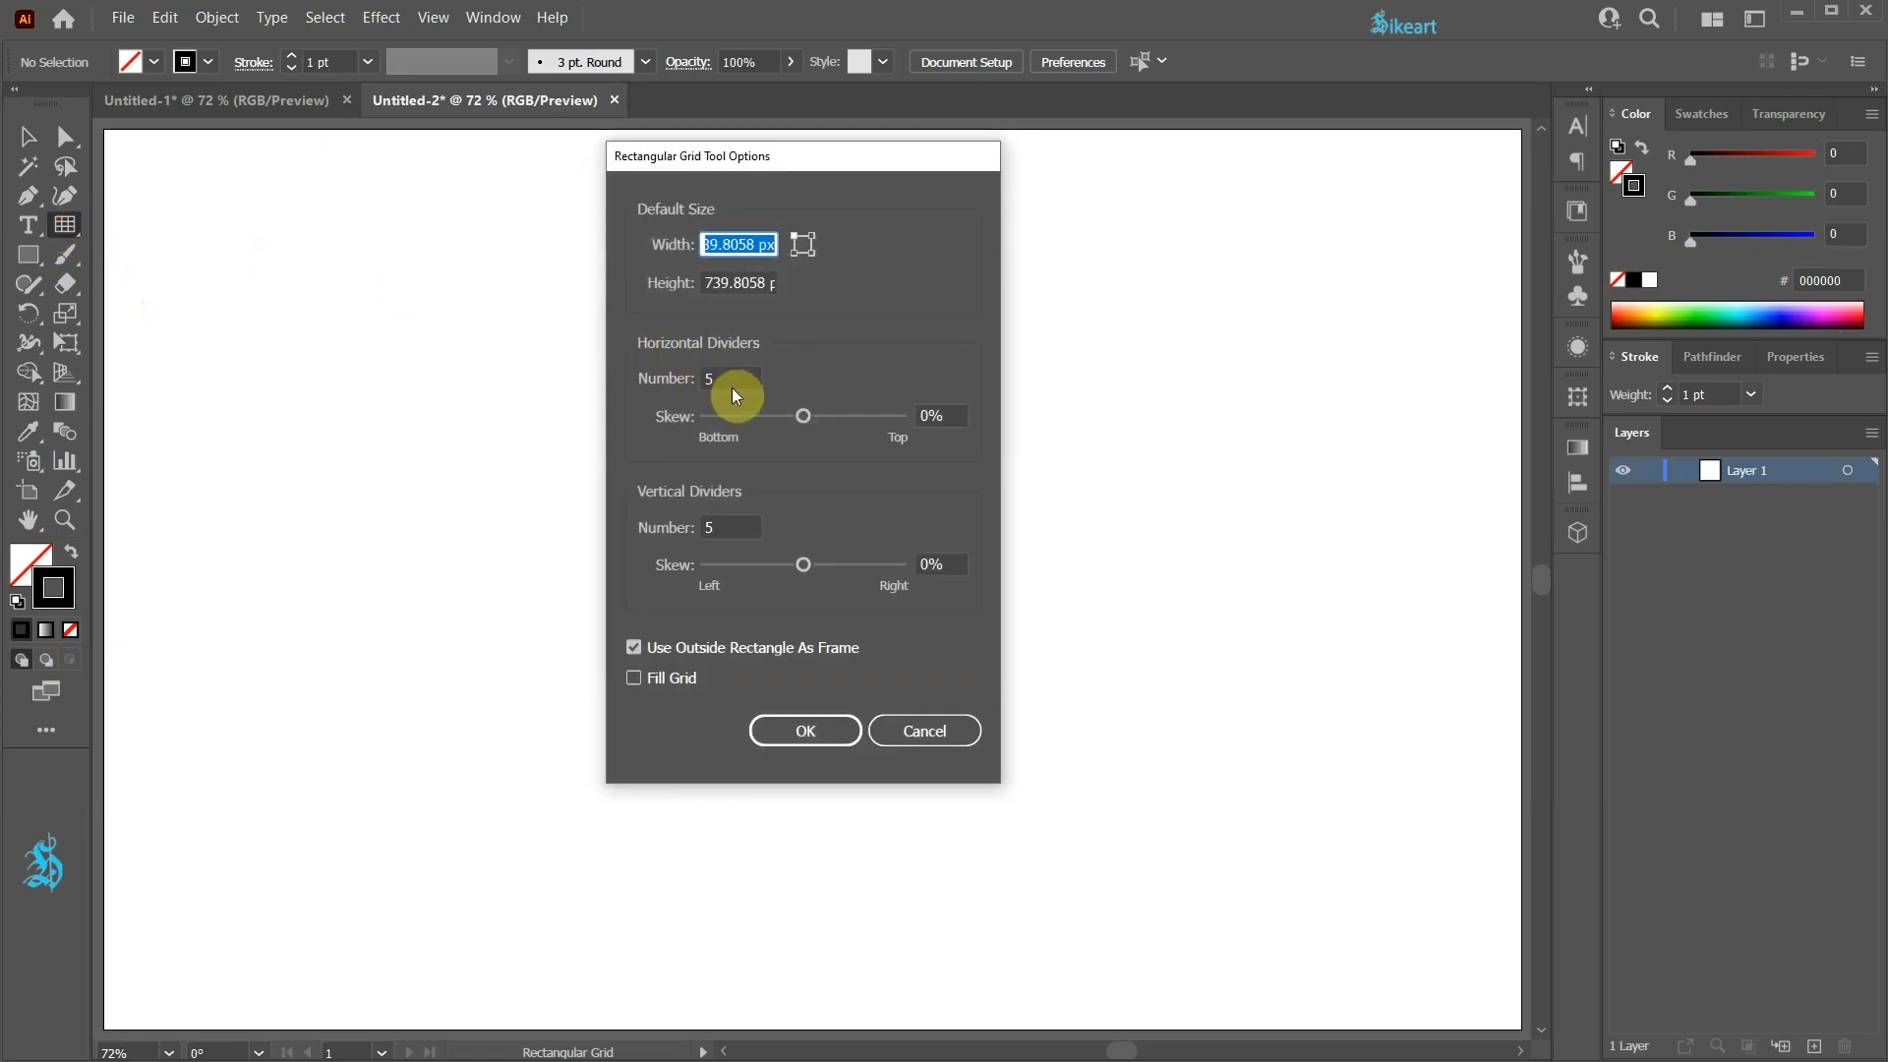
pyautogui.moveTo(727, 381); pyautogui.dragTo(641, 385)
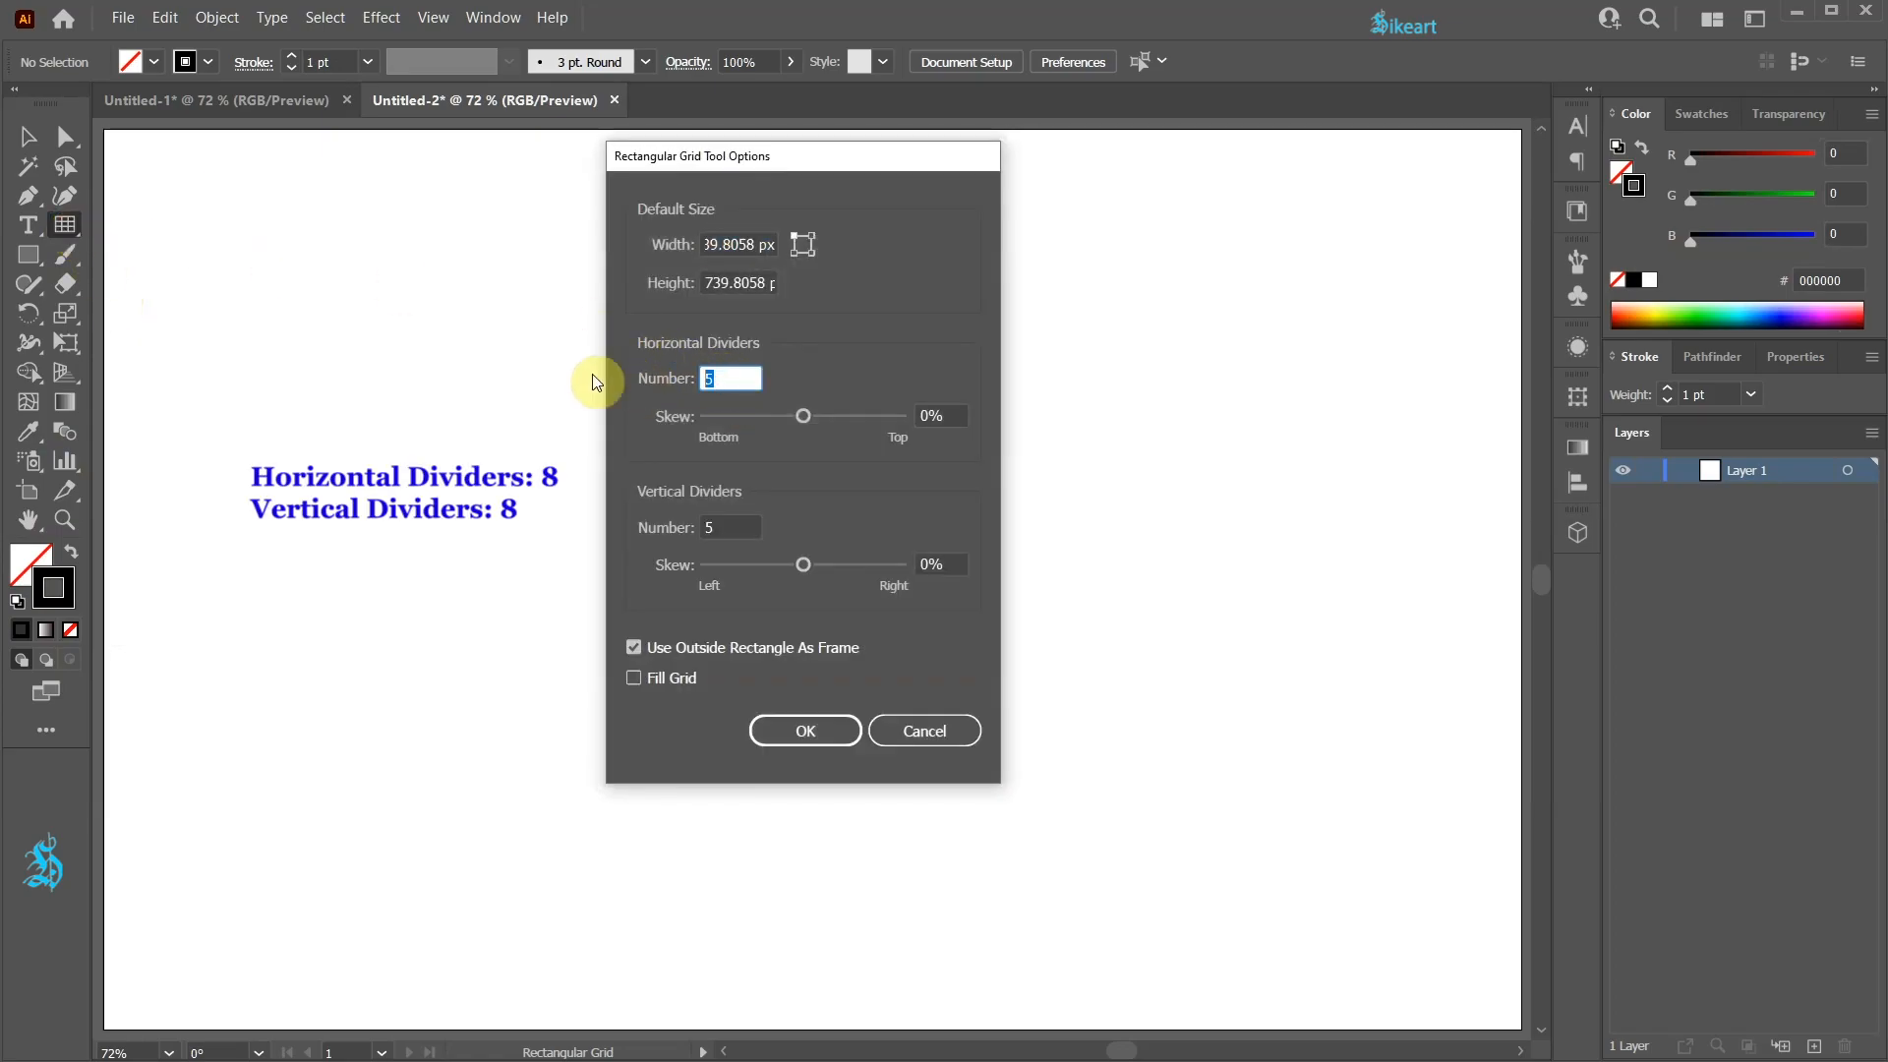
pyautogui.write('8')
pyautogui.moveTo(741, 528); pyautogui.dragTo(685, 554)
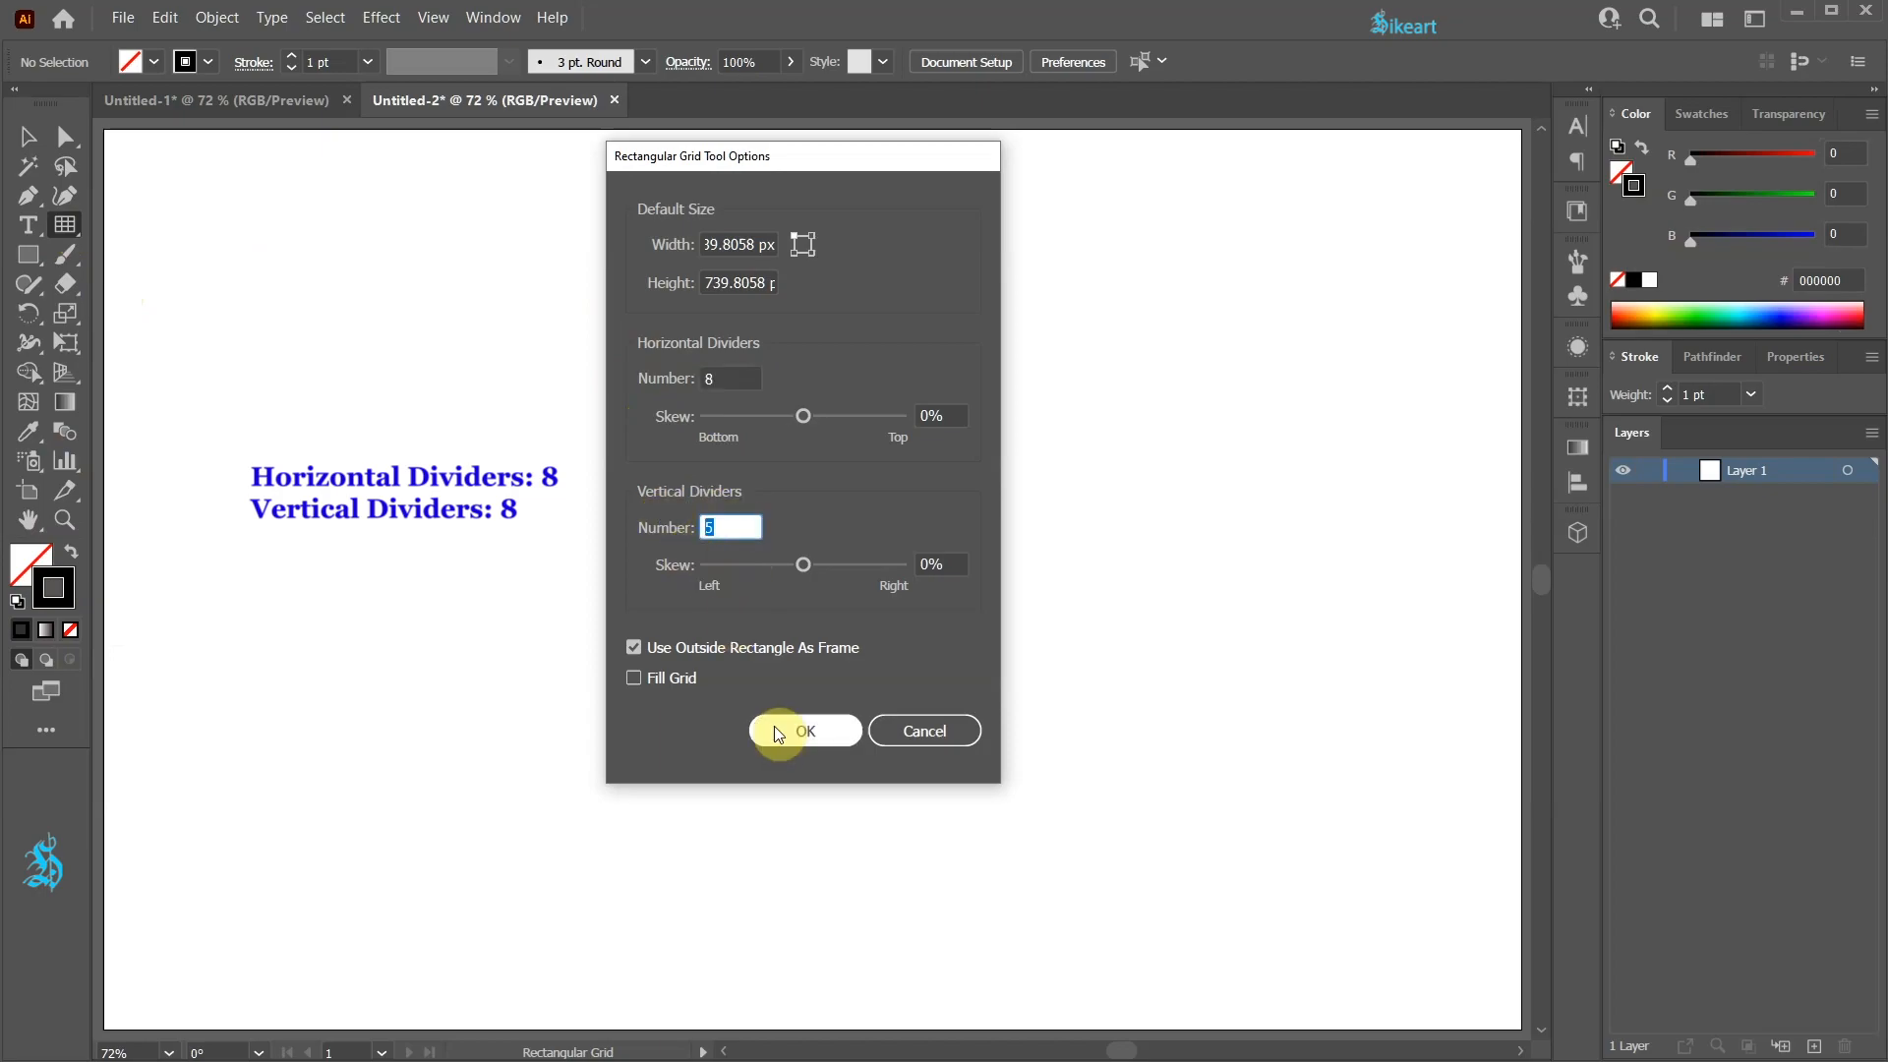
pyautogui.write('8')
pyautogui.click(777, 733)
pyautogui.moveTo(469, 228); pyautogui.dragTo(1179, 779)
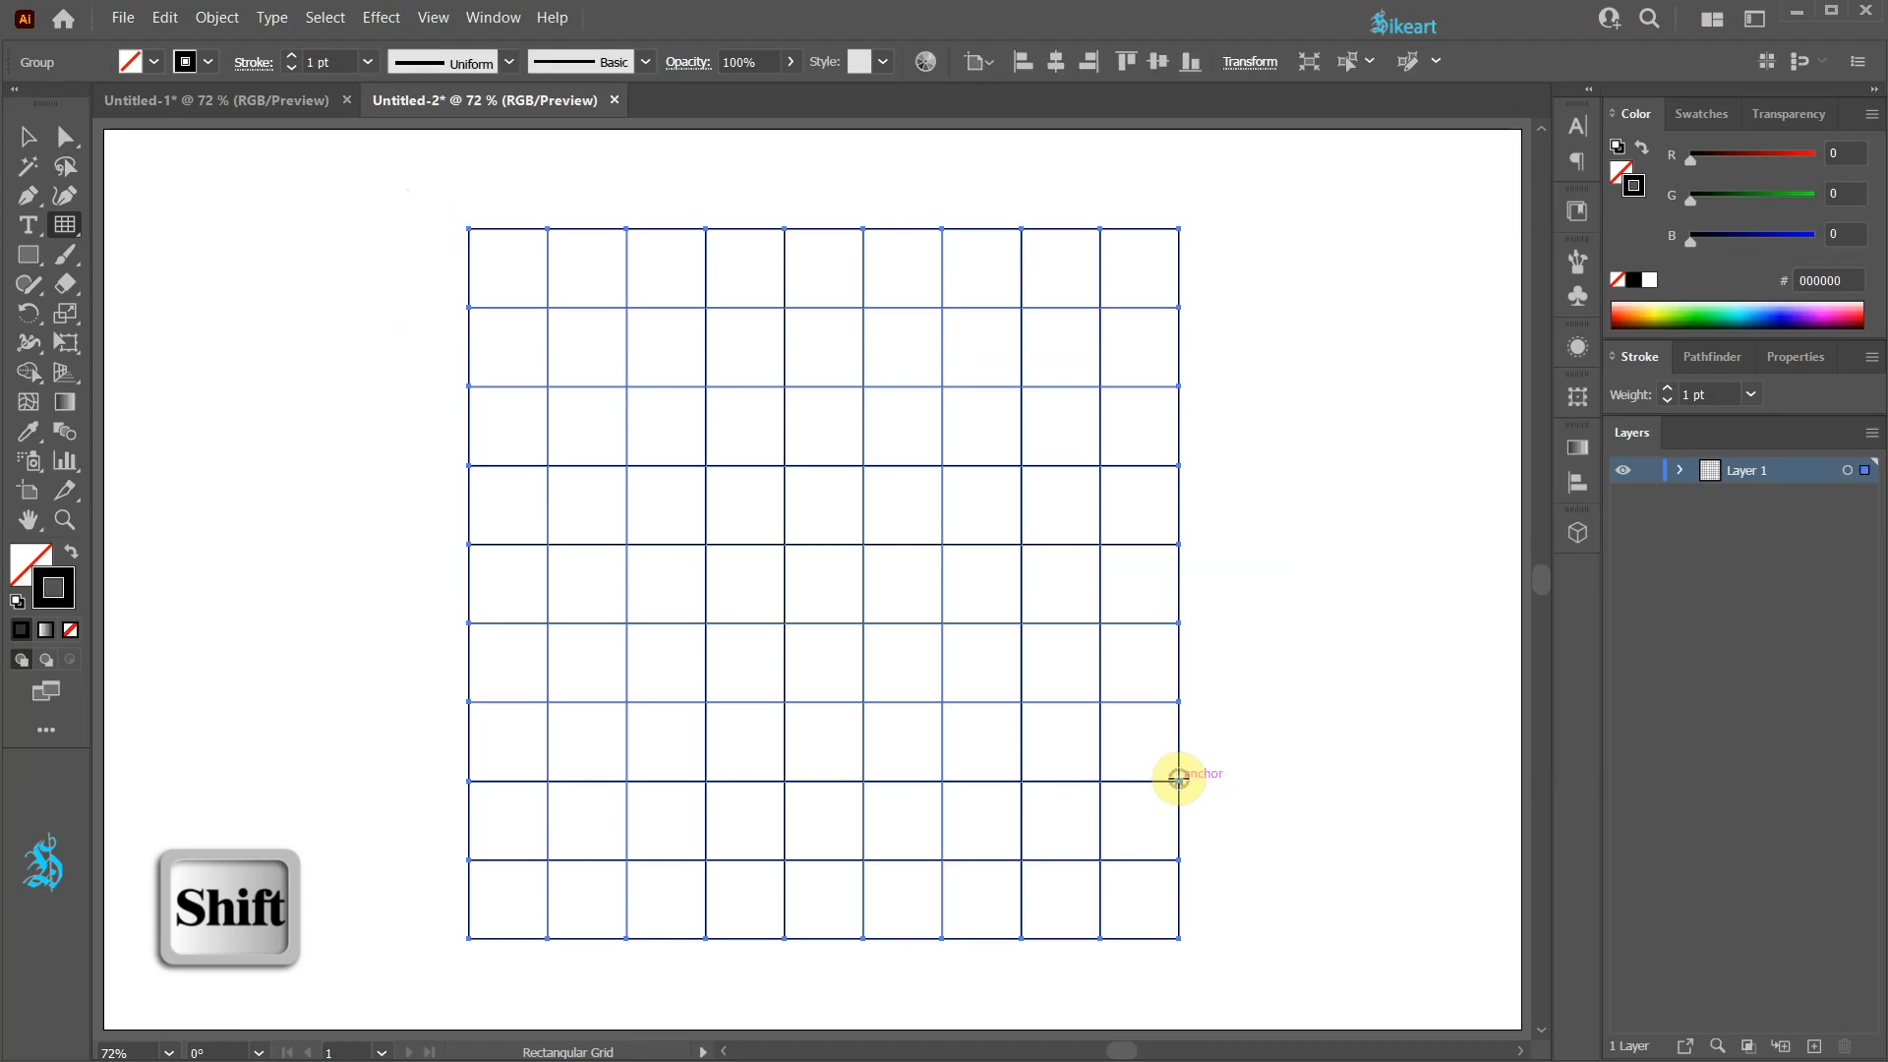
# - Set the square grid's stroke weight to 37 pt and expand its fill and stroke into shapes
pyautogui.moveTo(1669, 395); pyautogui.dragTo(1669, 395)
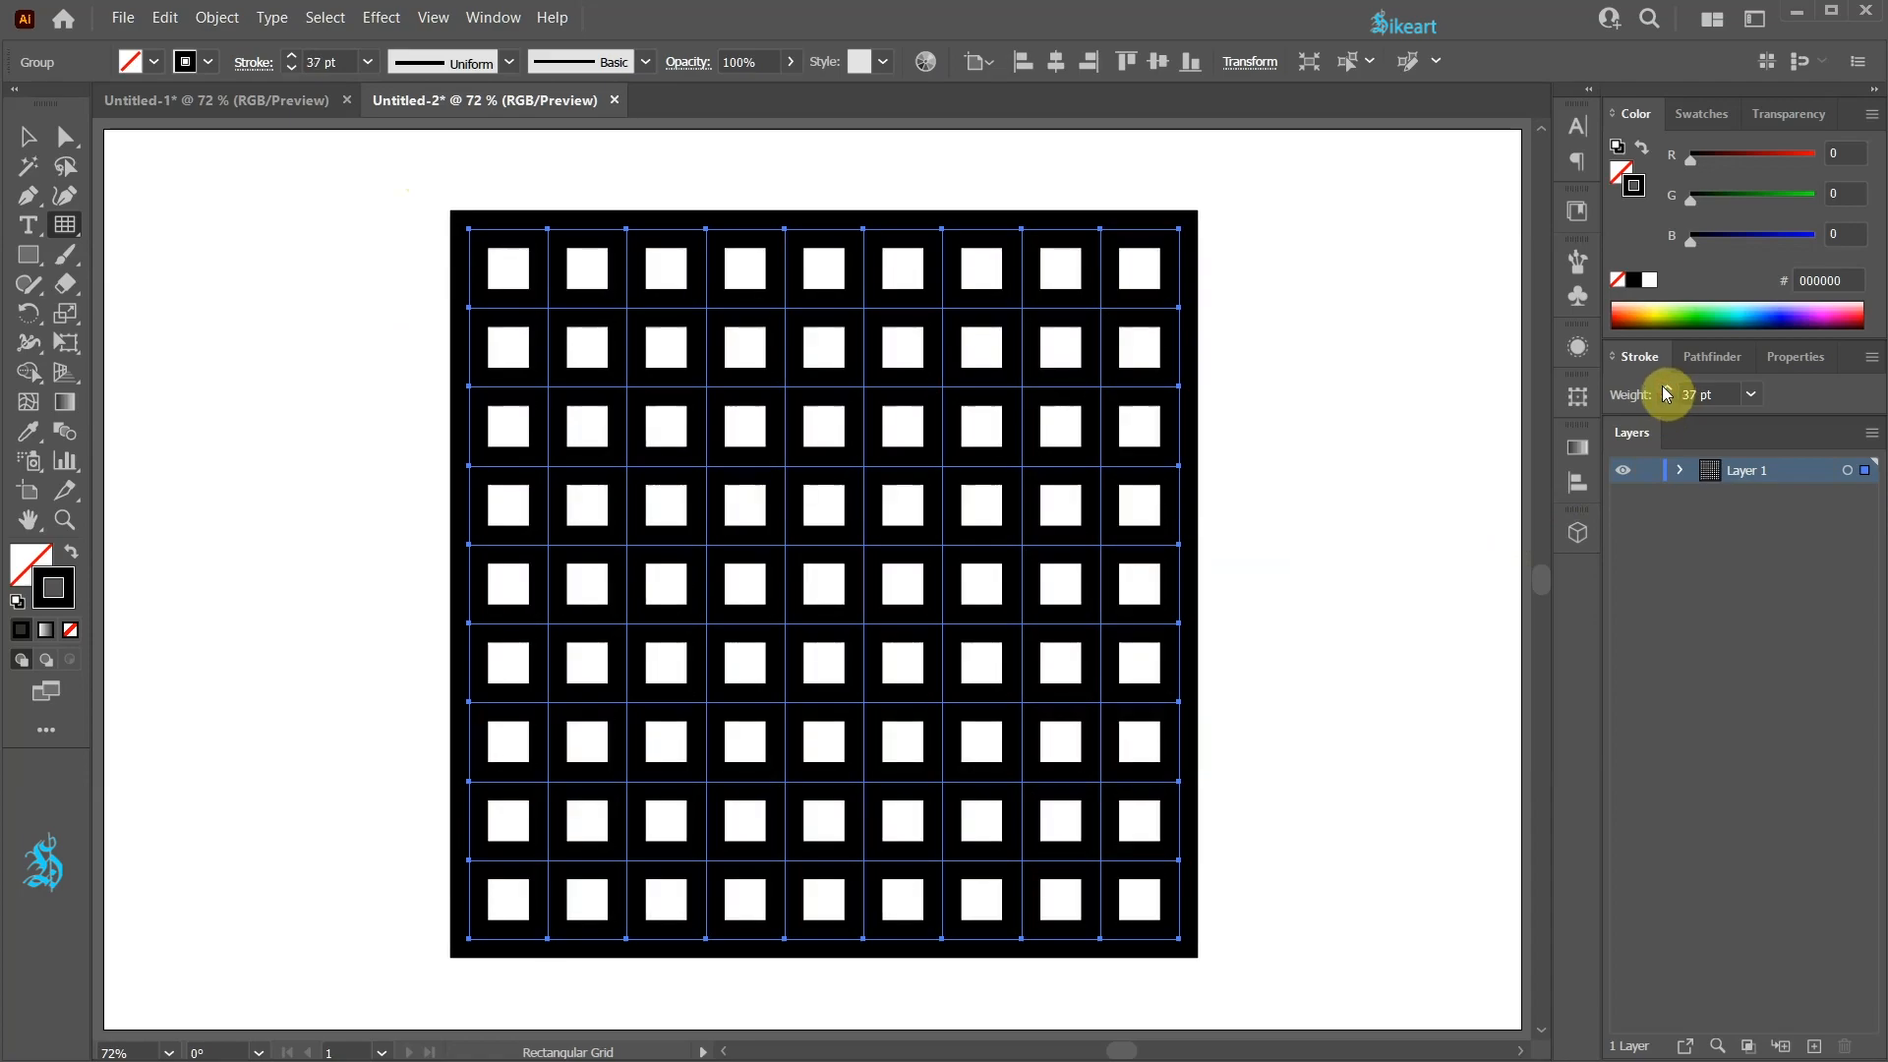
pyautogui.click(216, 18)
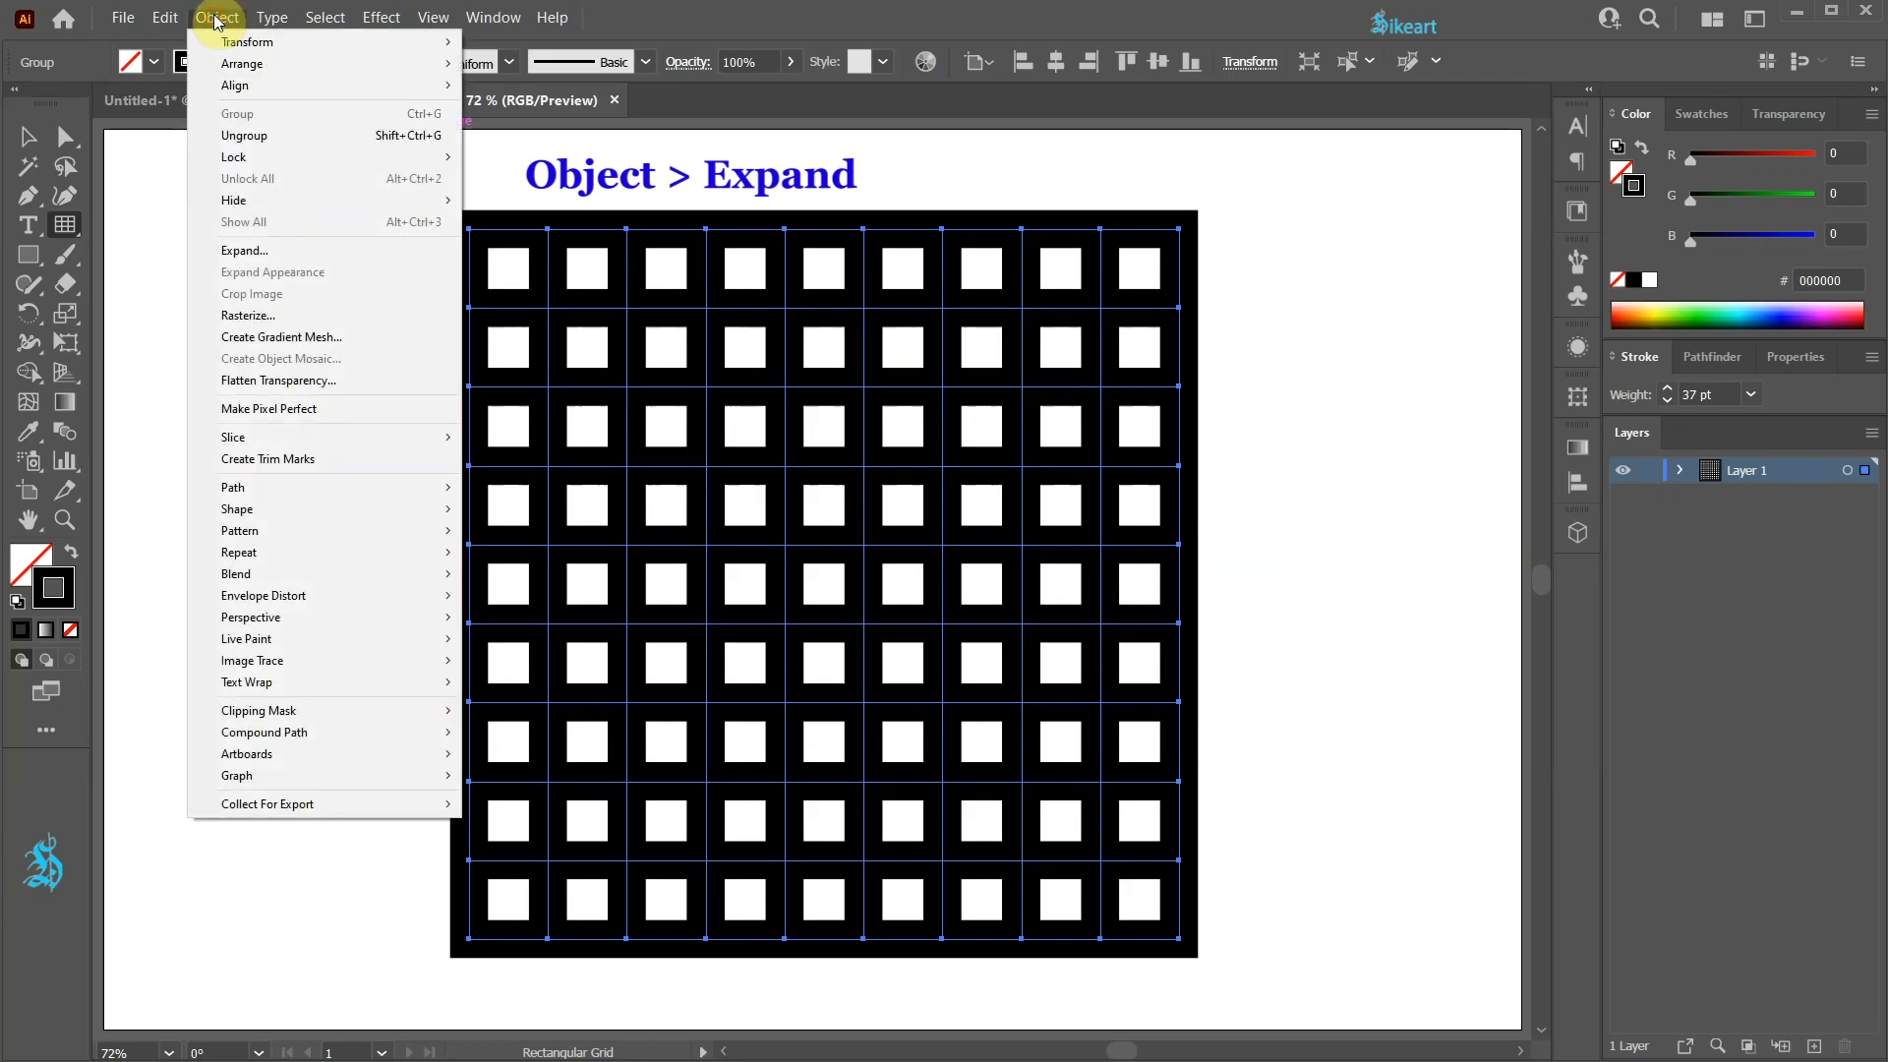
pyautogui.click(265, 251)
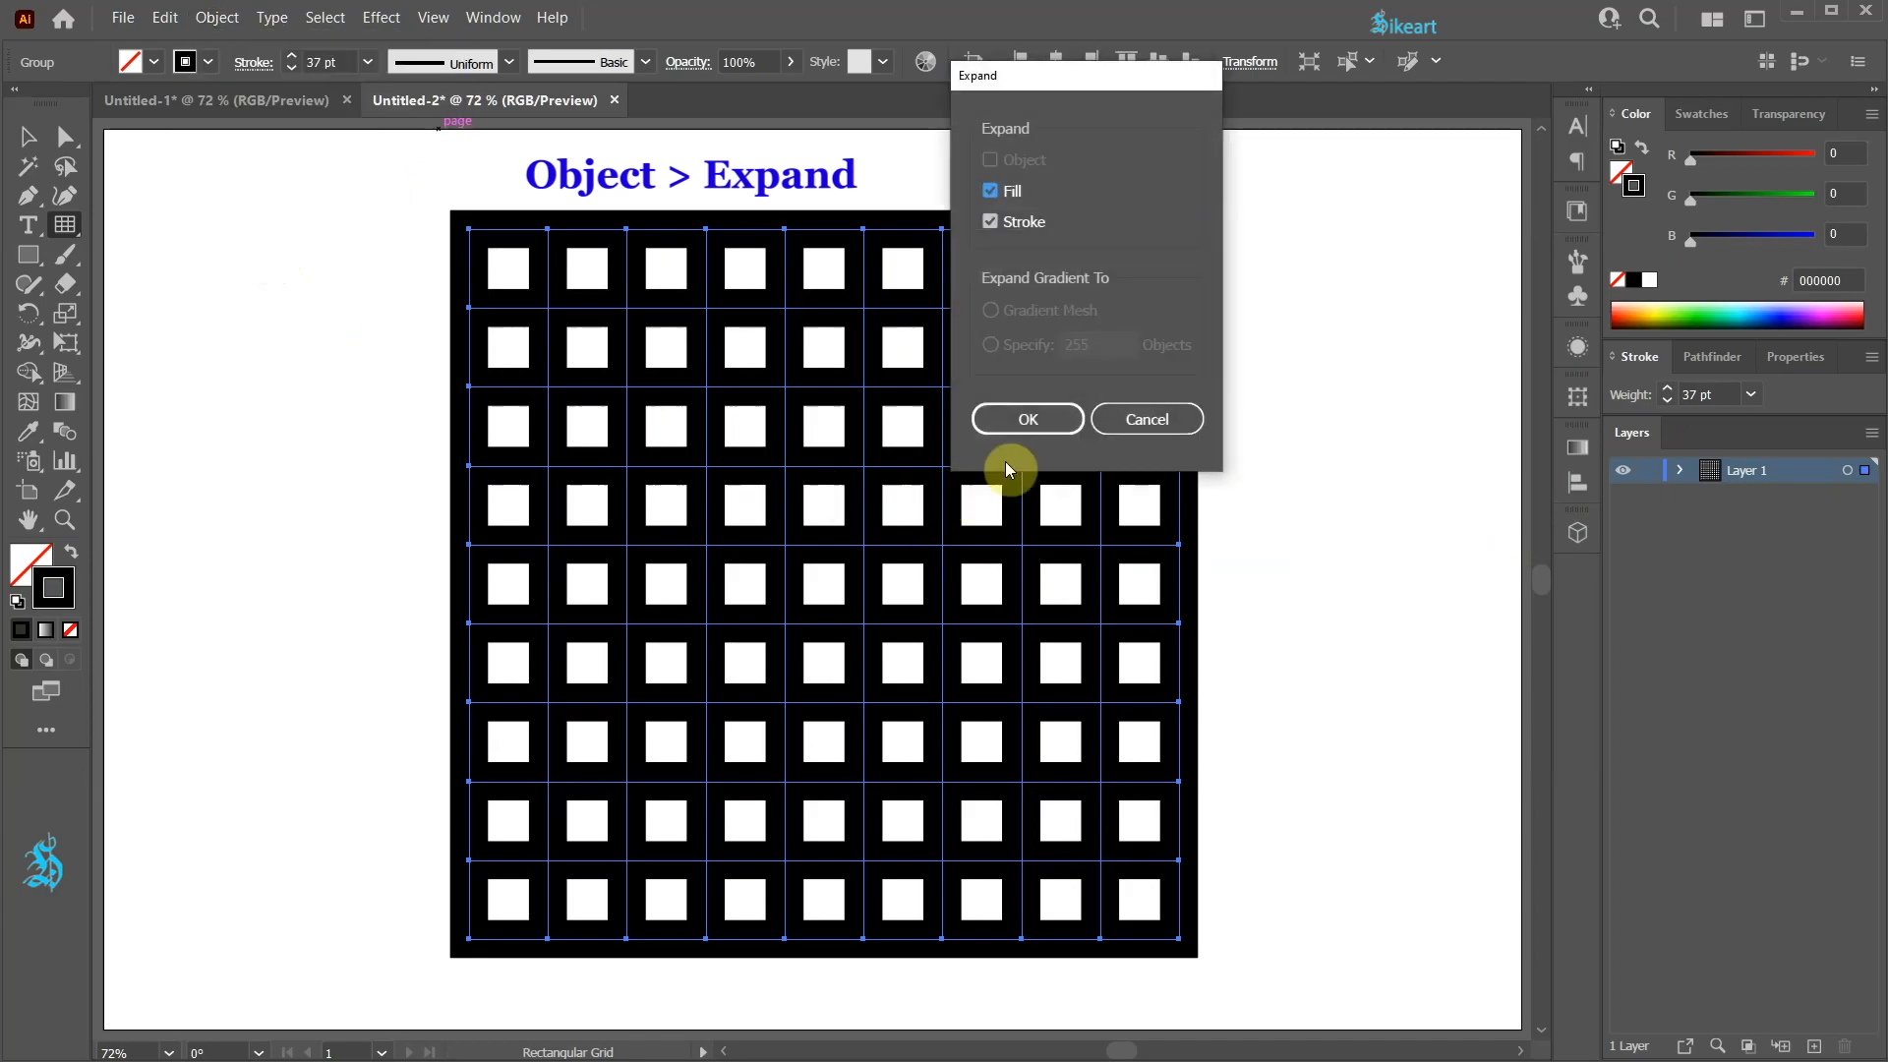
pyautogui.click(1042, 419)
# - Extend the left end of the second horizontal divider beyond the grid's outer frame by moving its two end anchor points
pyautogui.hotkey('shift', 'm')
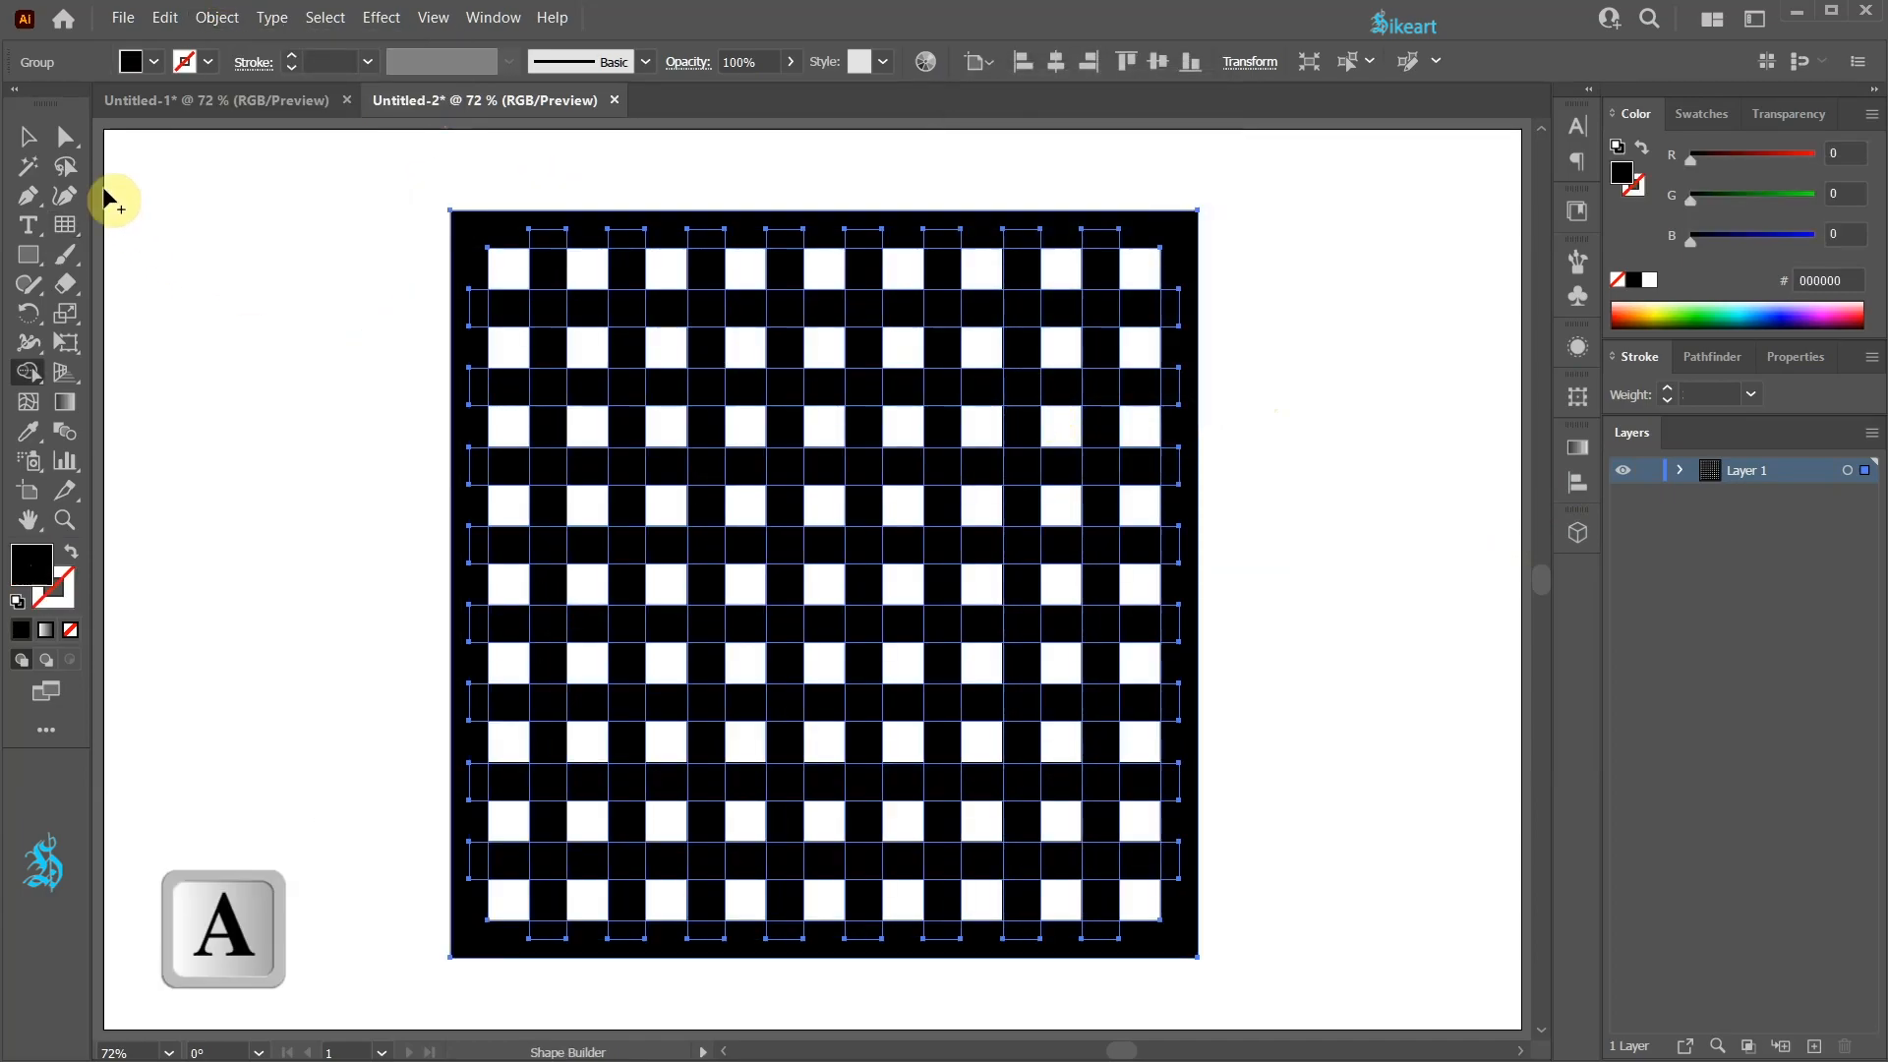
pyautogui.click(69, 141)
pyautogui.click(389, 547)
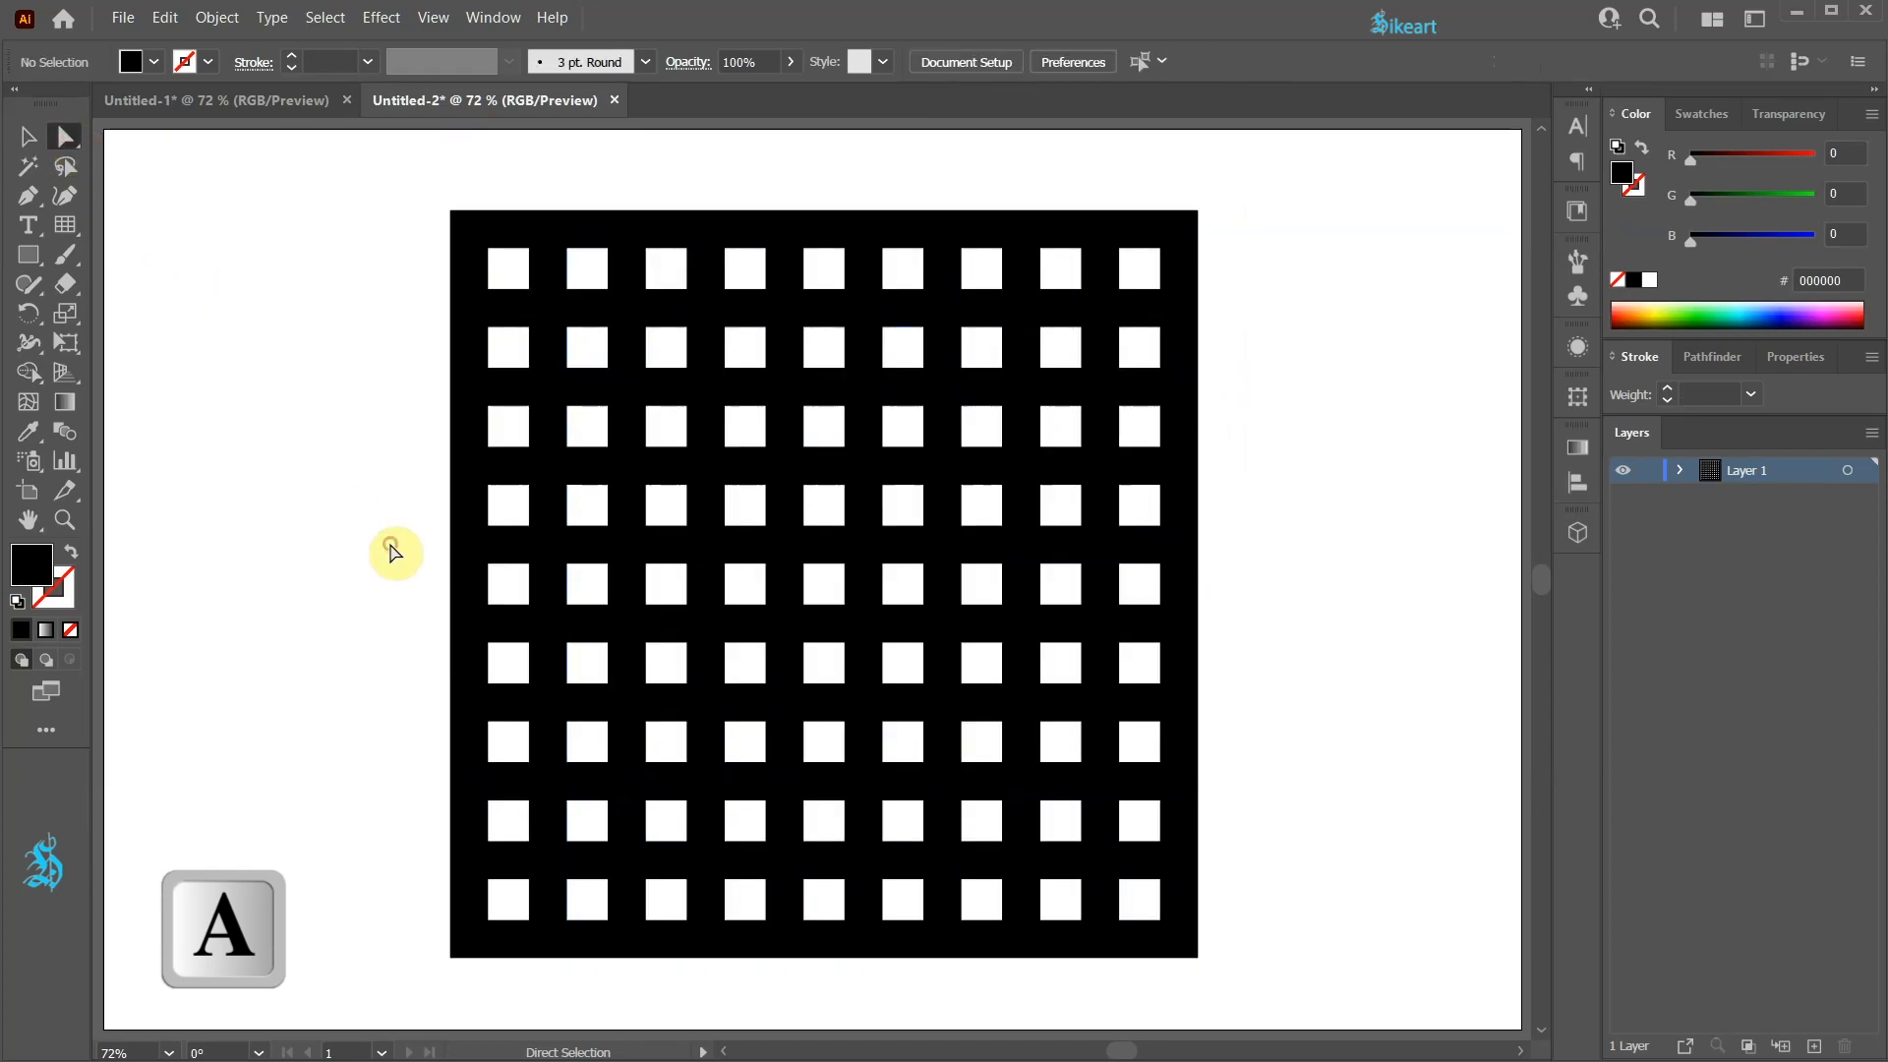
pyautogui.click(494, 400)
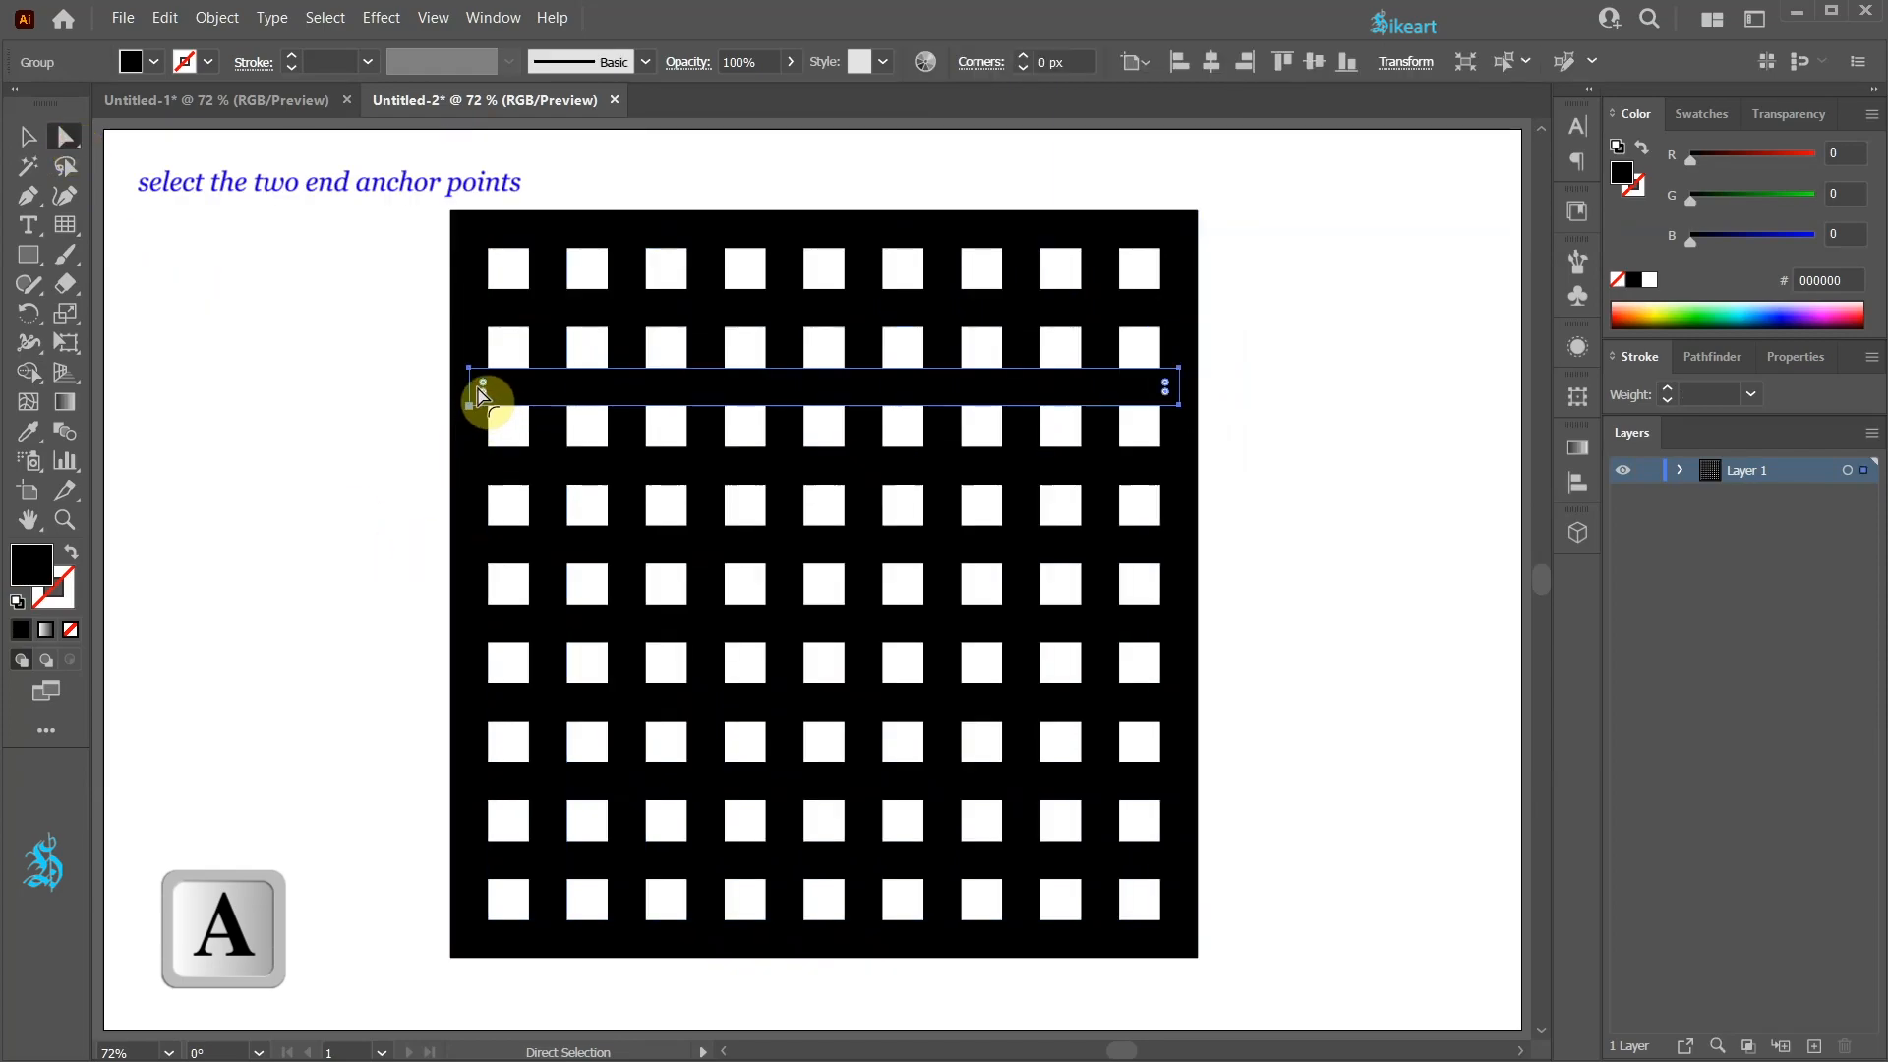
pyautogui.click(471, 371)
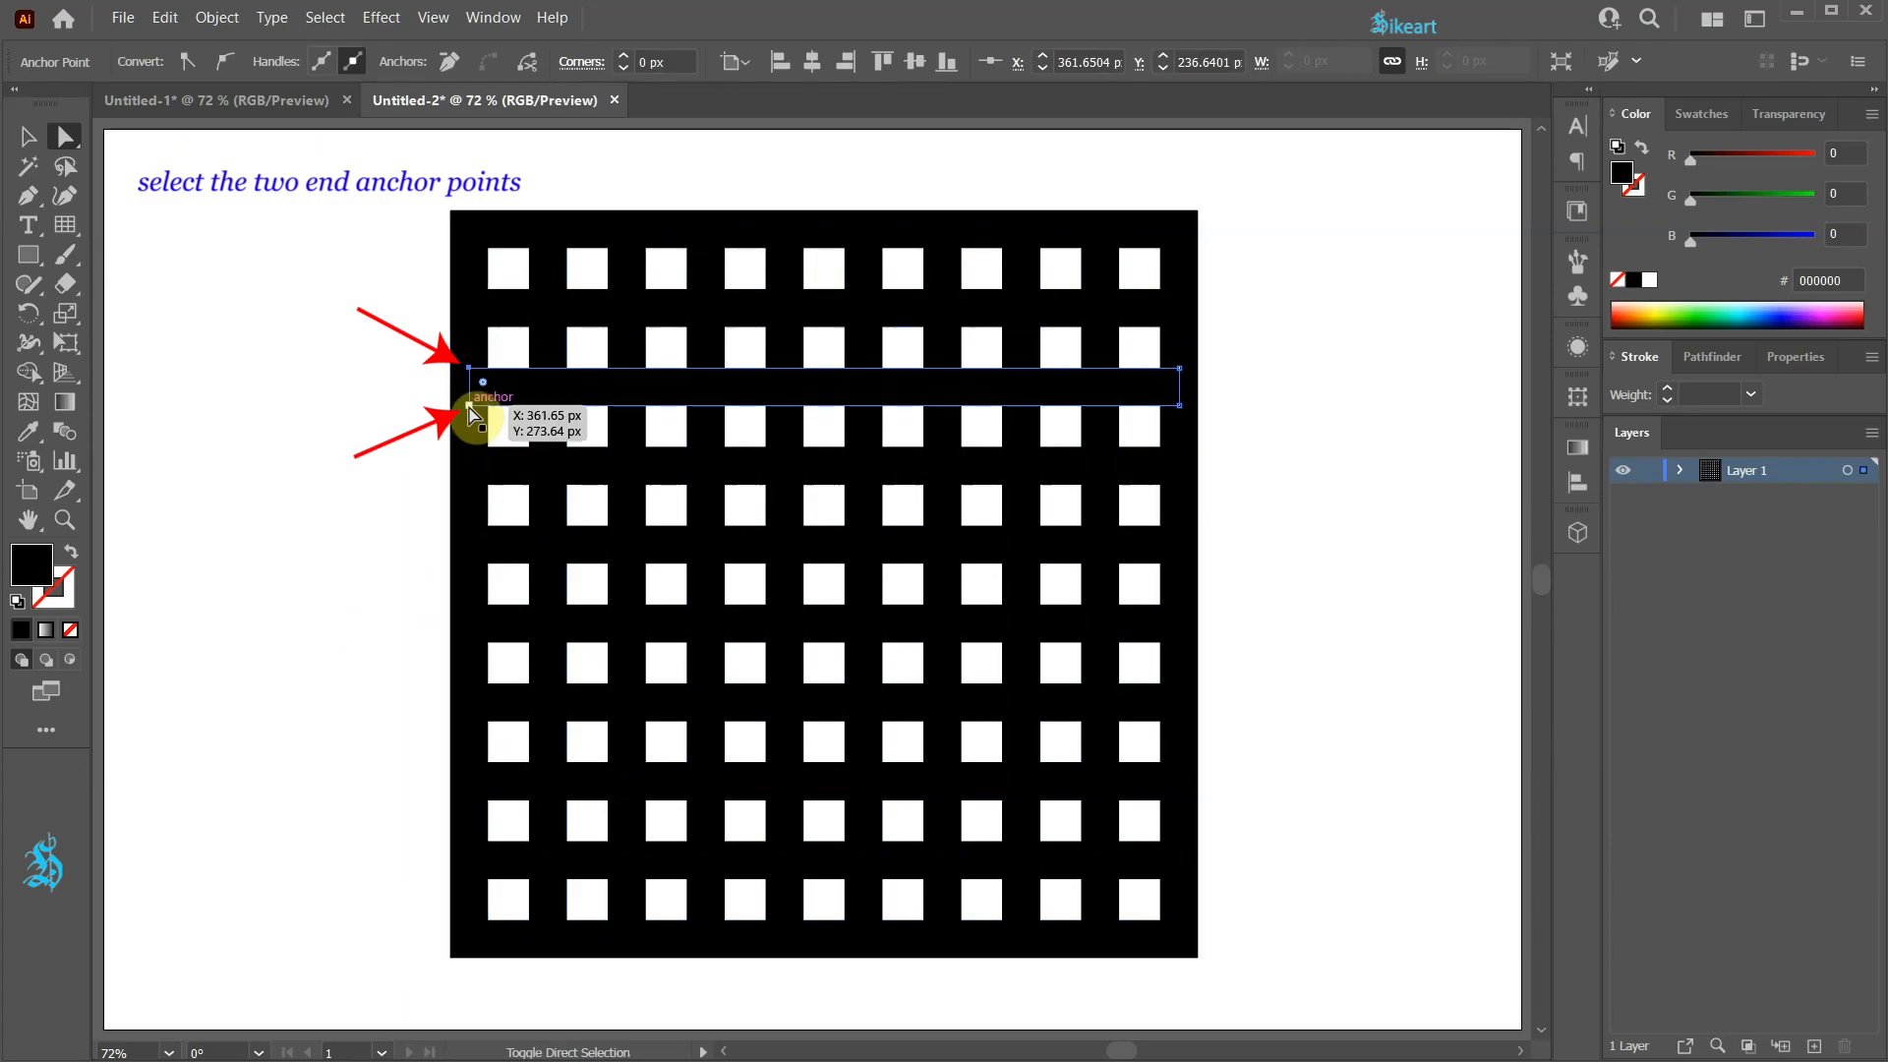
pyautogui.keyDown('shift'); pyautogui.click(469, 405); pyautogui.keyUp('shift')
pyautogui.moveTo(471, 411); pyautogui.dragTo(428, 399)
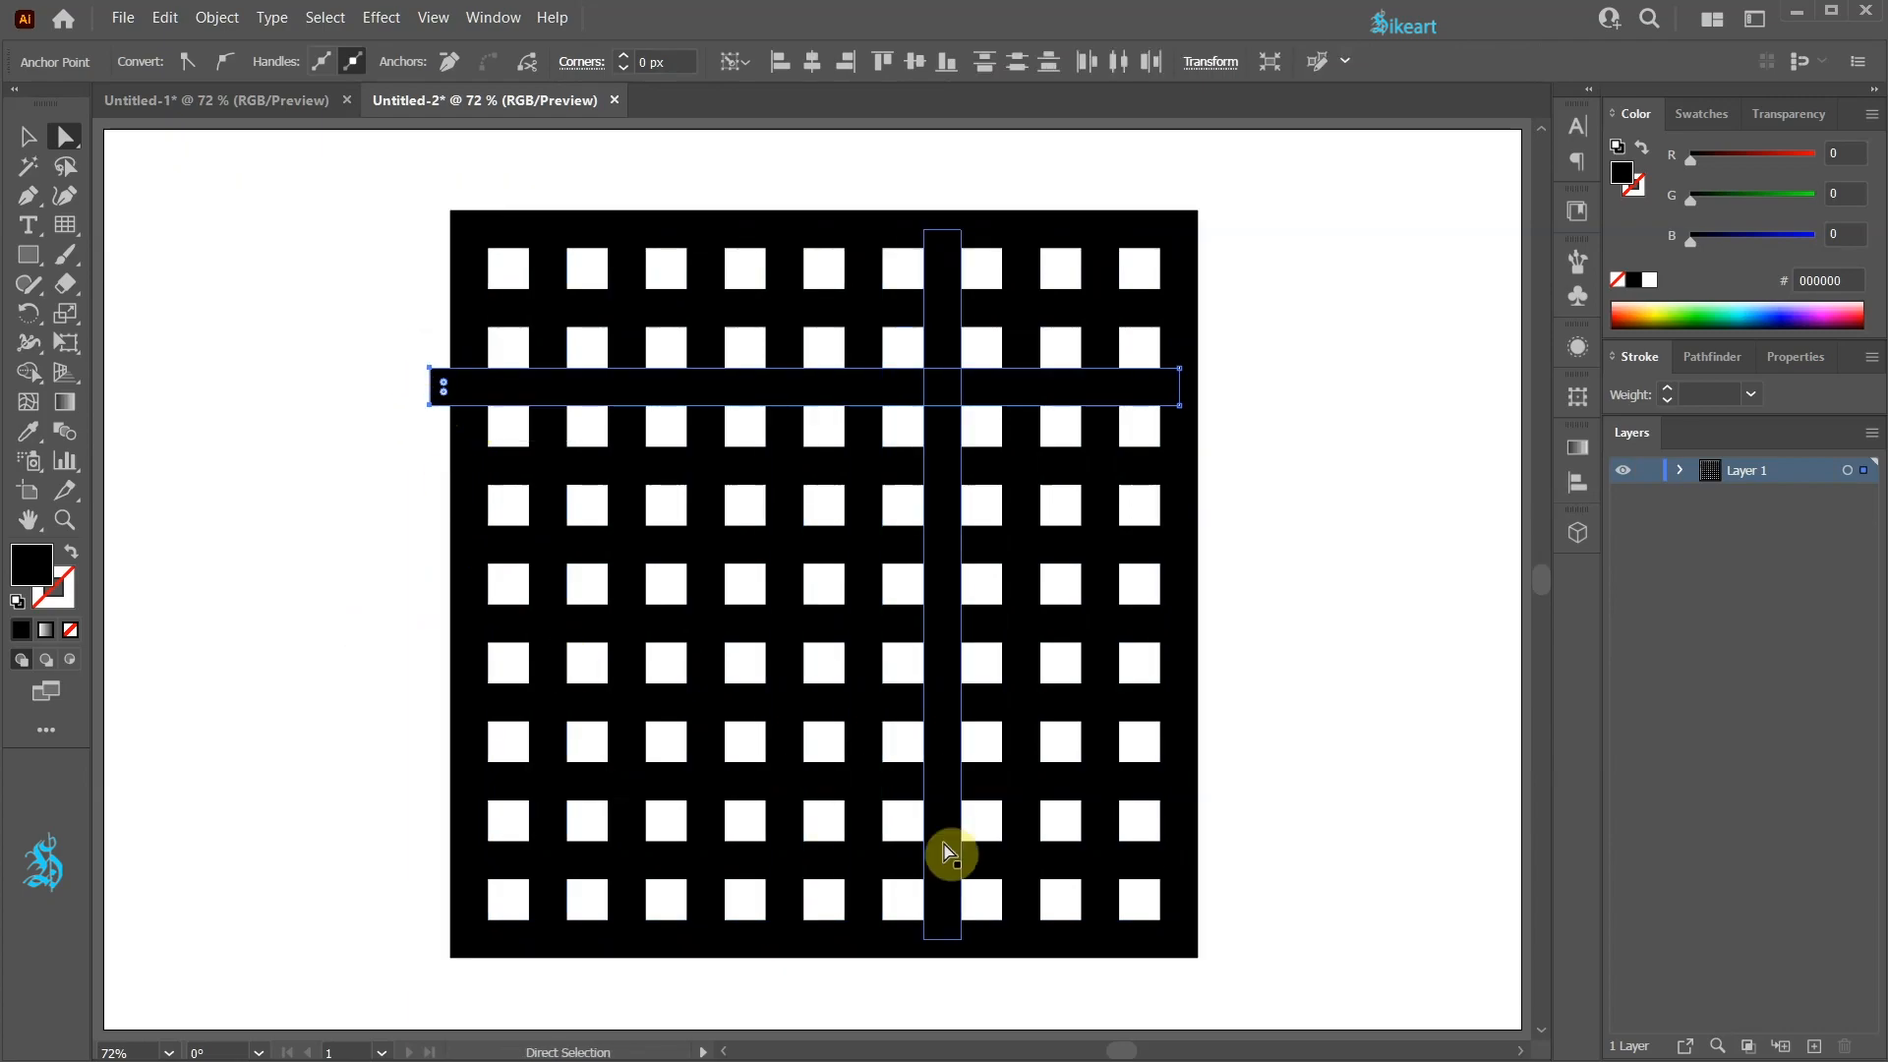
# - Extend the lower end of the rightmost vertical divider below the outer frame by its two end anchor points, and deselect it
pyautogui.click(1082, 941)
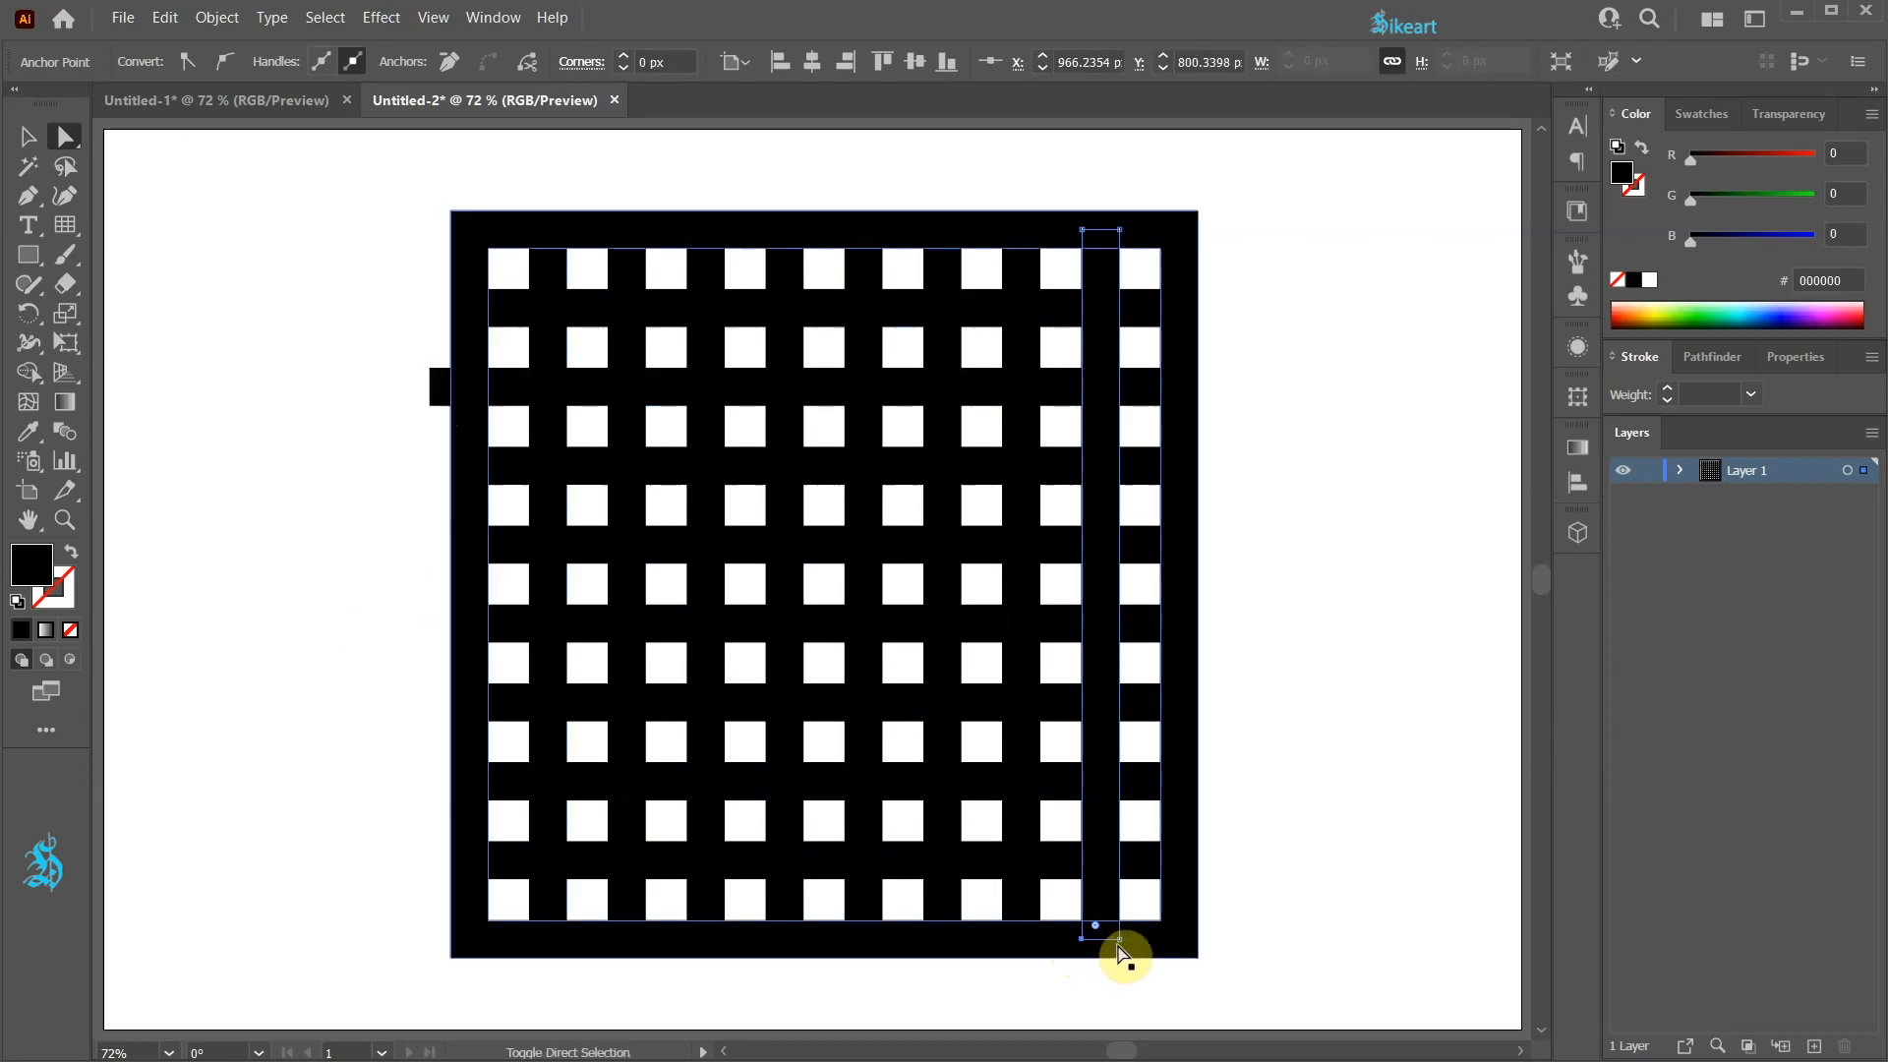
pyautogui.keyDown('shift'); pyautogui.click(1119, 940); pyautogui.keyUp('shift')
pyautogui.moveTo(1119, 944); pyautogui.dragTo(1118, 981)
pyautogui.click(1284, 929)
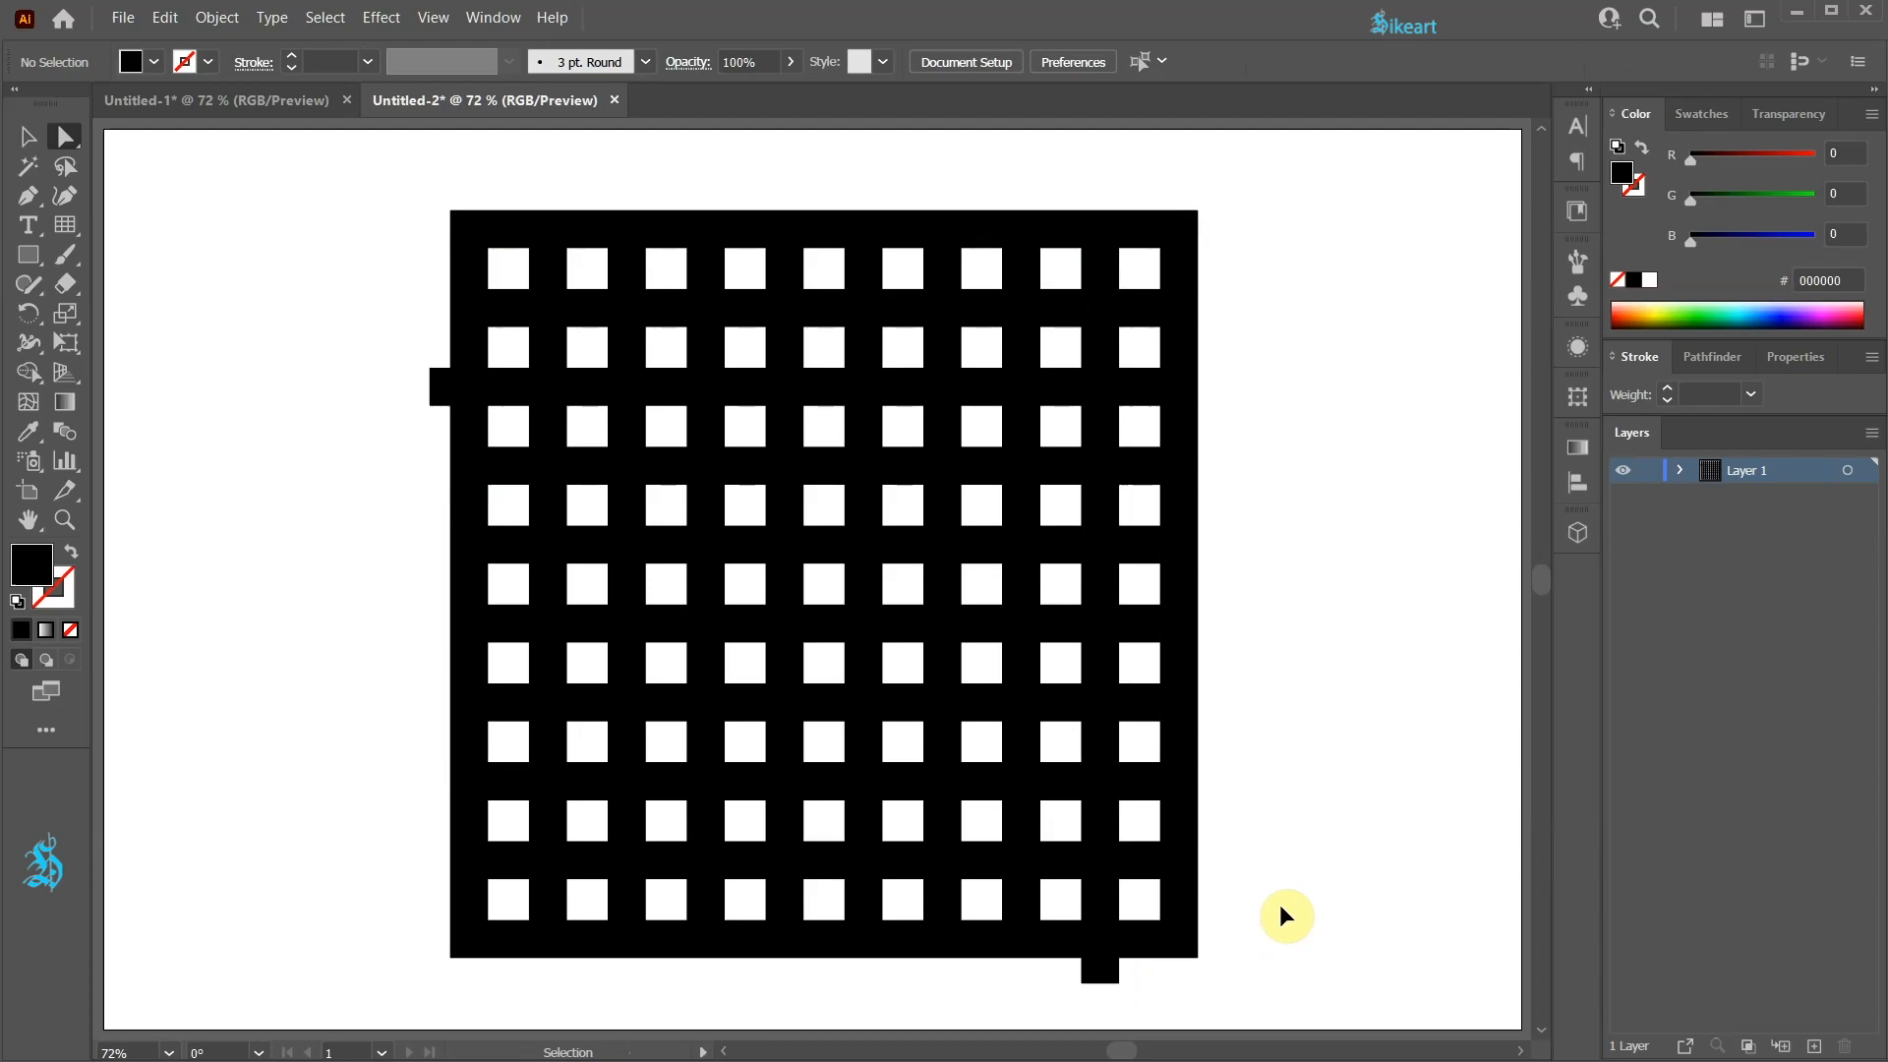
# - Carve a winding solution path through the whole grid, from the left extension to the bottom extension, with the Shape Builder tool
pyautogui.hotkey('ctrl', 'a')
pyautogui.hotkey('shift', 'm')
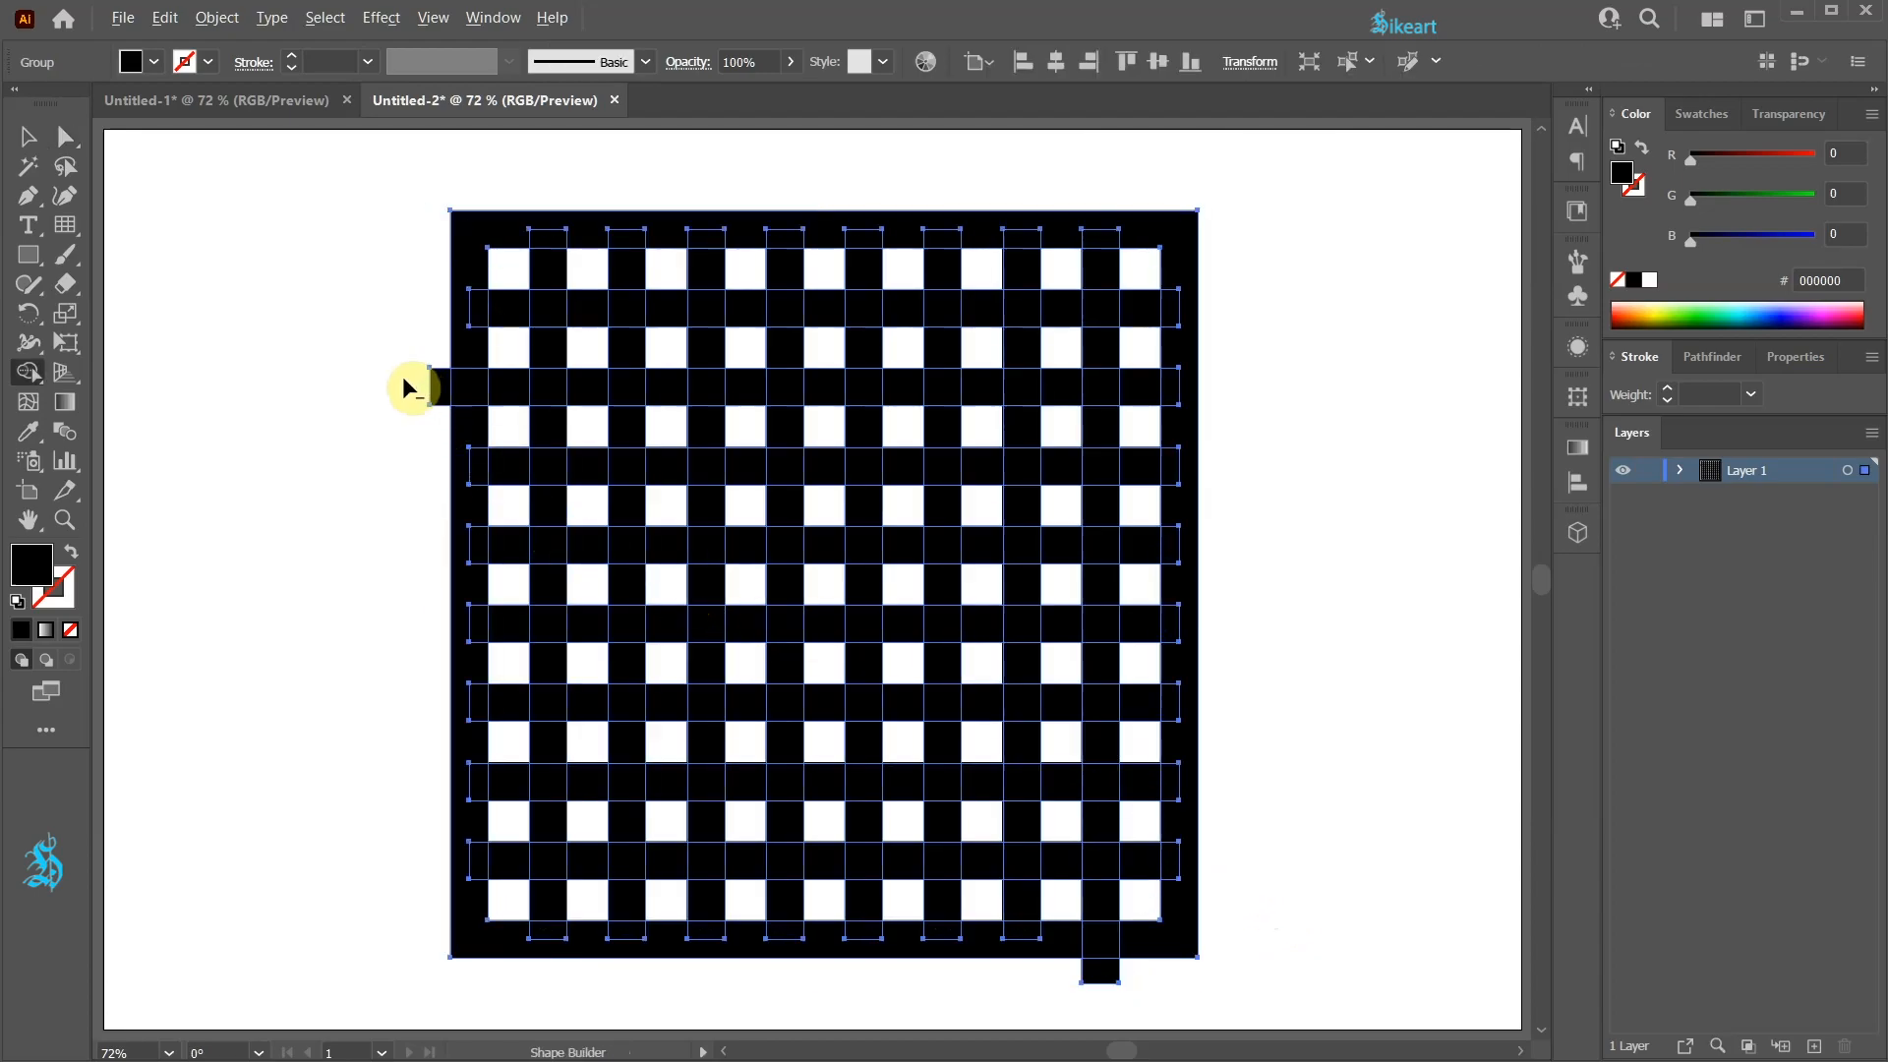
pyautogui.press('alt')
pyautogui.moveTo(390, 386)
pyautogui.mouseDown()
pyautogui.moveTo(501, 395)
pyautogui.moveTo(510, 508)
pyautogui.moveTo(748, 503)
pyautogui.moveTo(593, 426)
pyautogui.moveTo(758, 527)
pyautogui.moveTo(514, 744)
pyautogui.moveTo(822, 758)
pyautogui.moveTo(902, 683)
pyautogui.moveTo(835, 514)
pyautogui.moveTo(986, 465)
pyautogui.moveTo(830, 363)
pyautogui.moveTo(982, 295)
pyautogui.moveTo(1062, 356)
pyautogui.moveTo(1144, 600)
pyautogui.moveTo(983, 750)
pyautogui.moveTo(983, 843)
pyautogui.moveTo(1117, 995)
pyautogui.mouseUp()
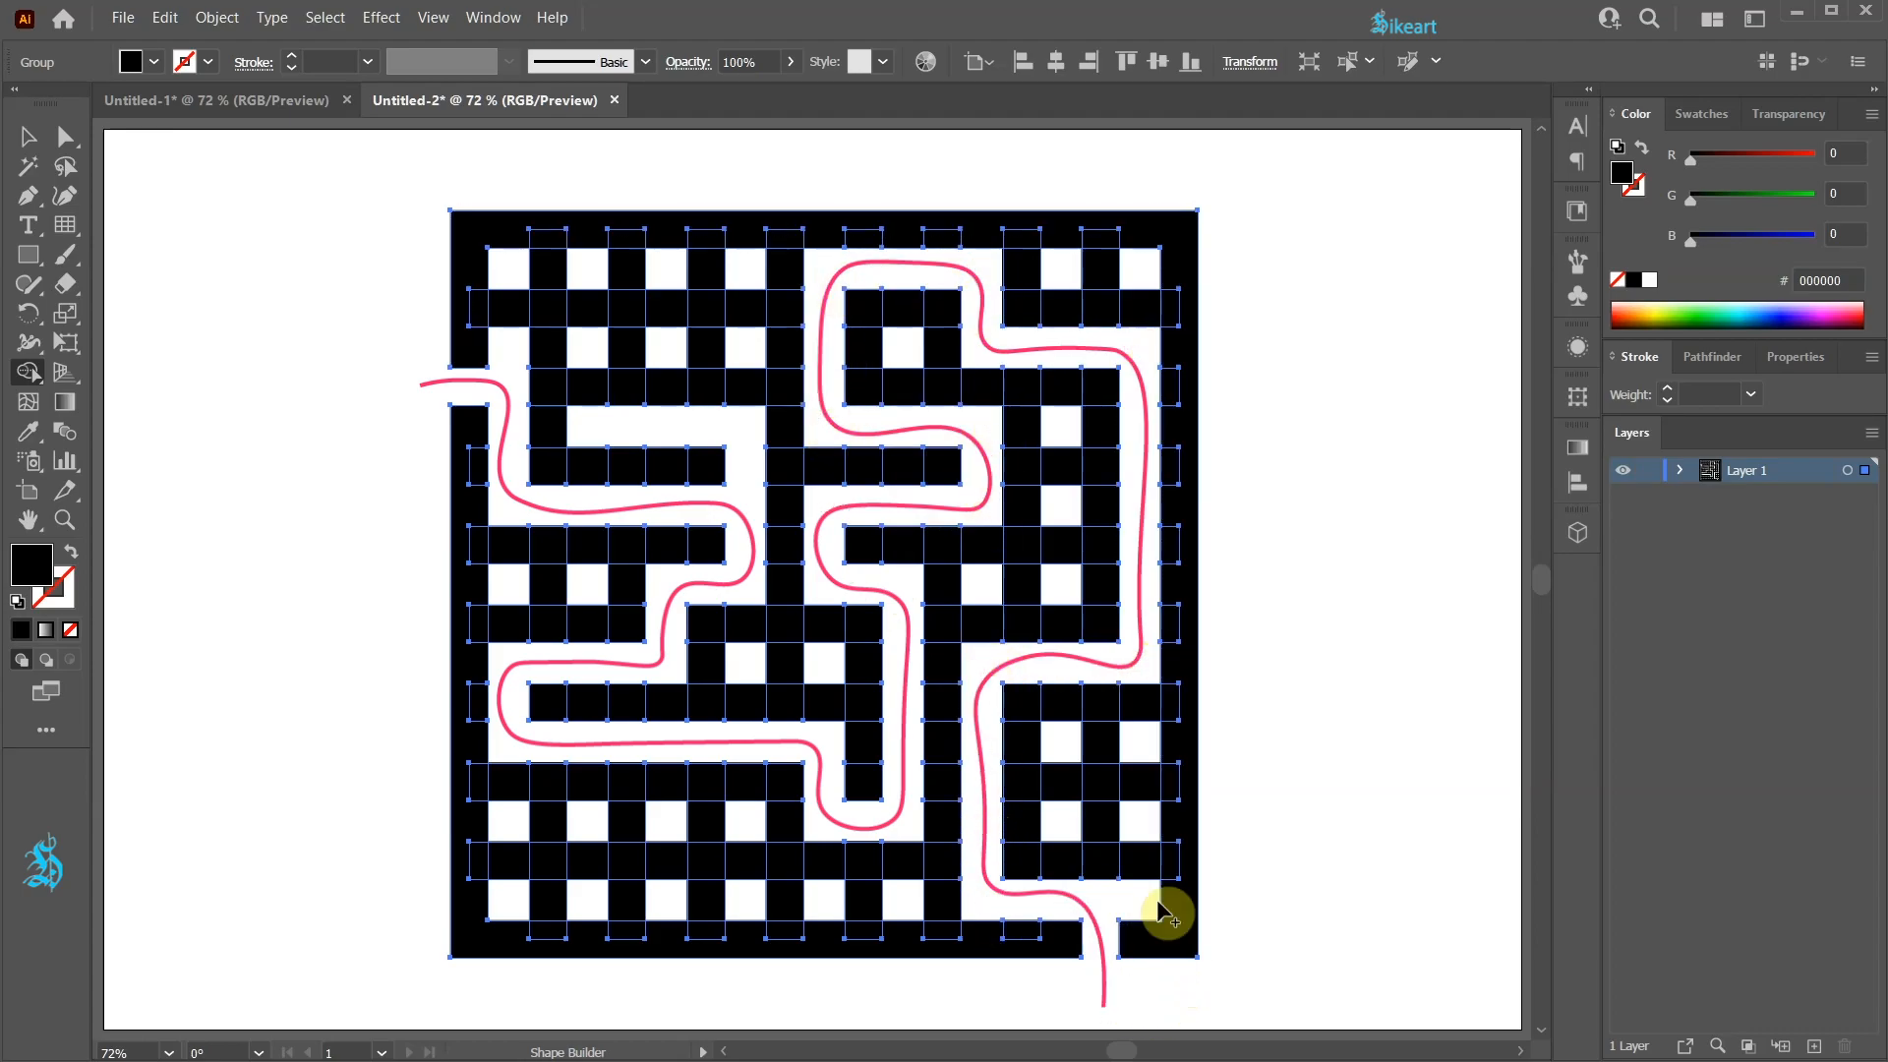
# - Remove wall segments in the right half of the square maze with the Shape Builder tool to form dead-end passages
pyautogui.moveTo(1147, 666)
pyautogui.mouseDown()
pyautogui.moveTo(1140, 744)
pyautogui.moveTo(1070, 749)
pyautogui.moveTo(1057, 821)
pyautogui.moveTo(1117, 835)
pyautogui.mouseUp()
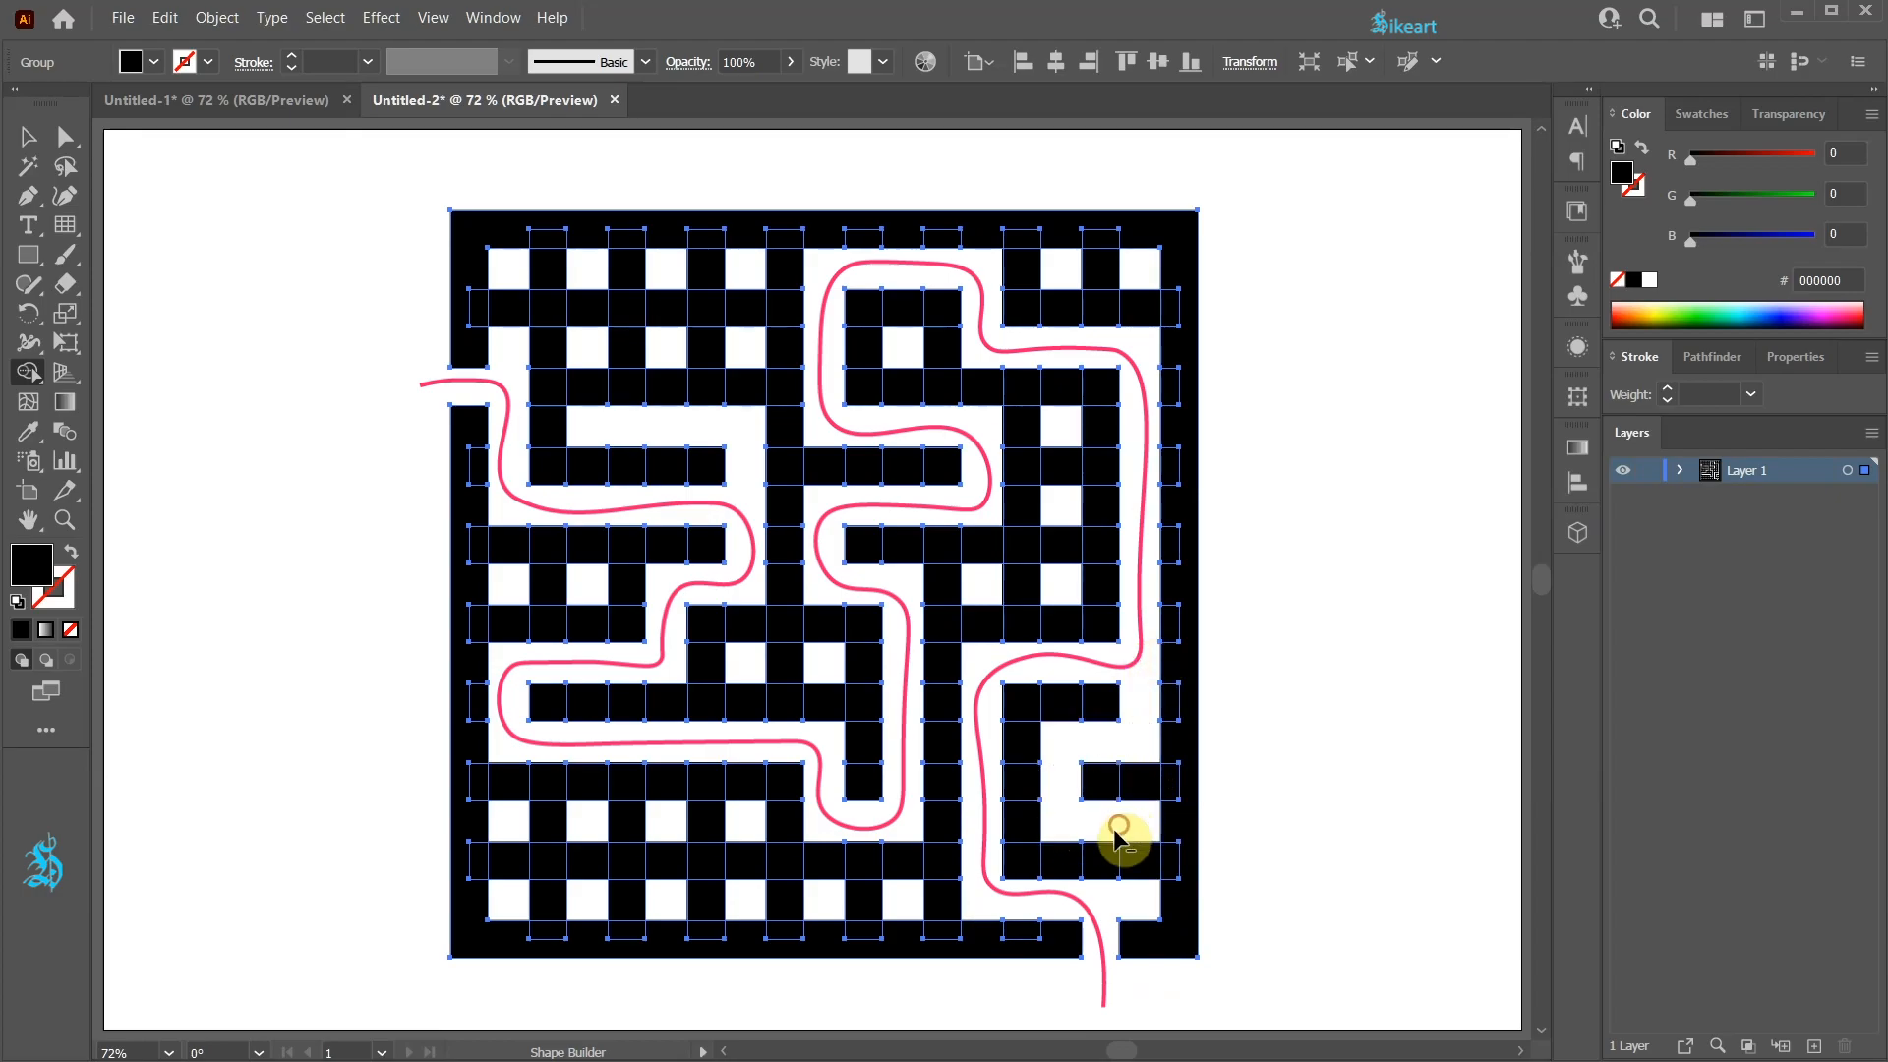
pyautogui.moveTo(1062, 594); pyautogui.dragTo(1062, 457)
pyautogui.keyDown('alt'); pyautogui.click(1022, 504); pyautogui.keyUp('alt')
pyautogui.keyDown('alt'); pyautogui.click(905, 308); pyautogui.keyUp('alt')
pyautogui.moveTo(1139, 288); pyautogui.dragTo(1062, 308)
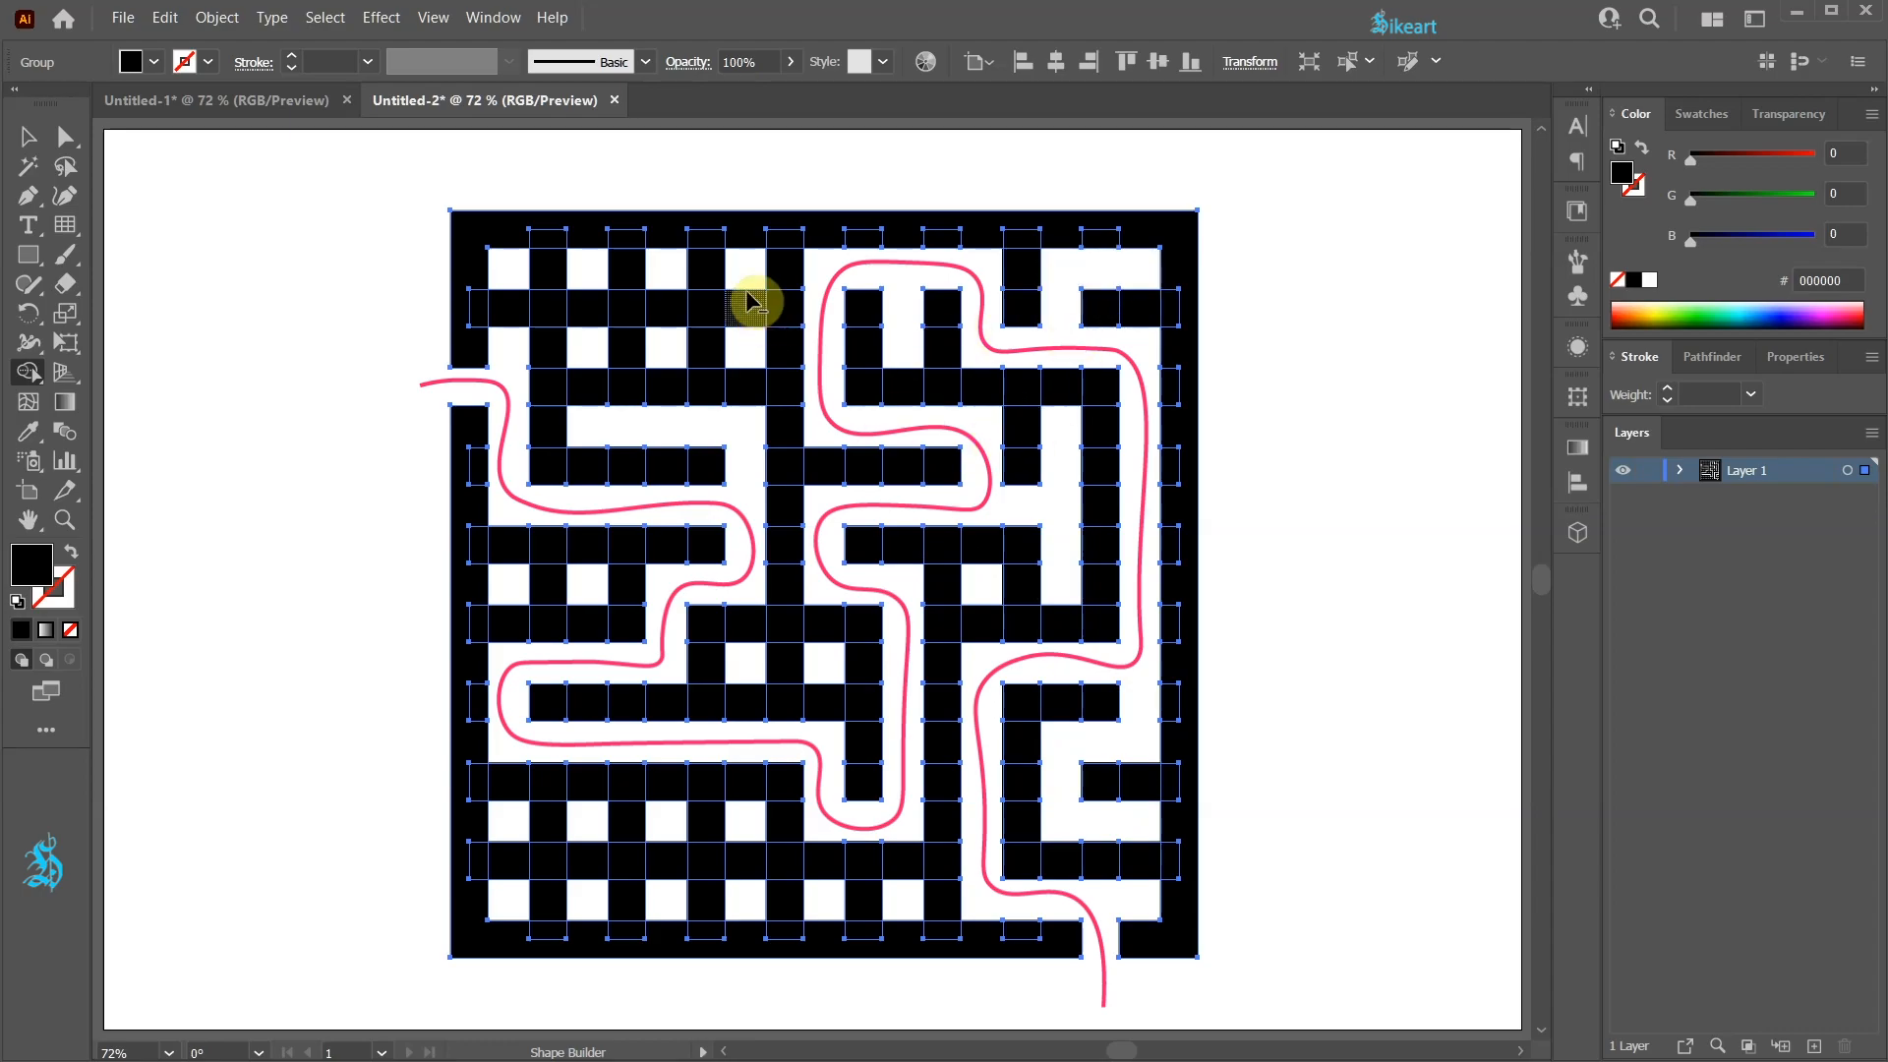
# - Remove wall segments in the upper-left, lower-left and central blocks with the Shape Builder tool to form more dead ends, and deselect the maze
pyautogui.moveTo(784, 347); pyautogui.dragTo(514, 275)
pyautogui.keyDown('alt'); pyautogui.click(546, 346); pyautogui.keyUp('alt')
pyautogui.moveTo(531, 787)
pyautogui.mouseDown()
pyautogui.moveTo(663, 818)
pyautogui.moveTo(600, 909)
pyautogui.moveTo(843, 889)
pyautogui.mouseUp()
pyautogui.click(744, 861)
pyautogui.keyDown('alt'); pyautogui.click(752, 700); pyautogui.keyUp('alt')
pyautogui.keyDown('alt'); pyautogui.click(784, 664); pyautogui.keyUp('alt')
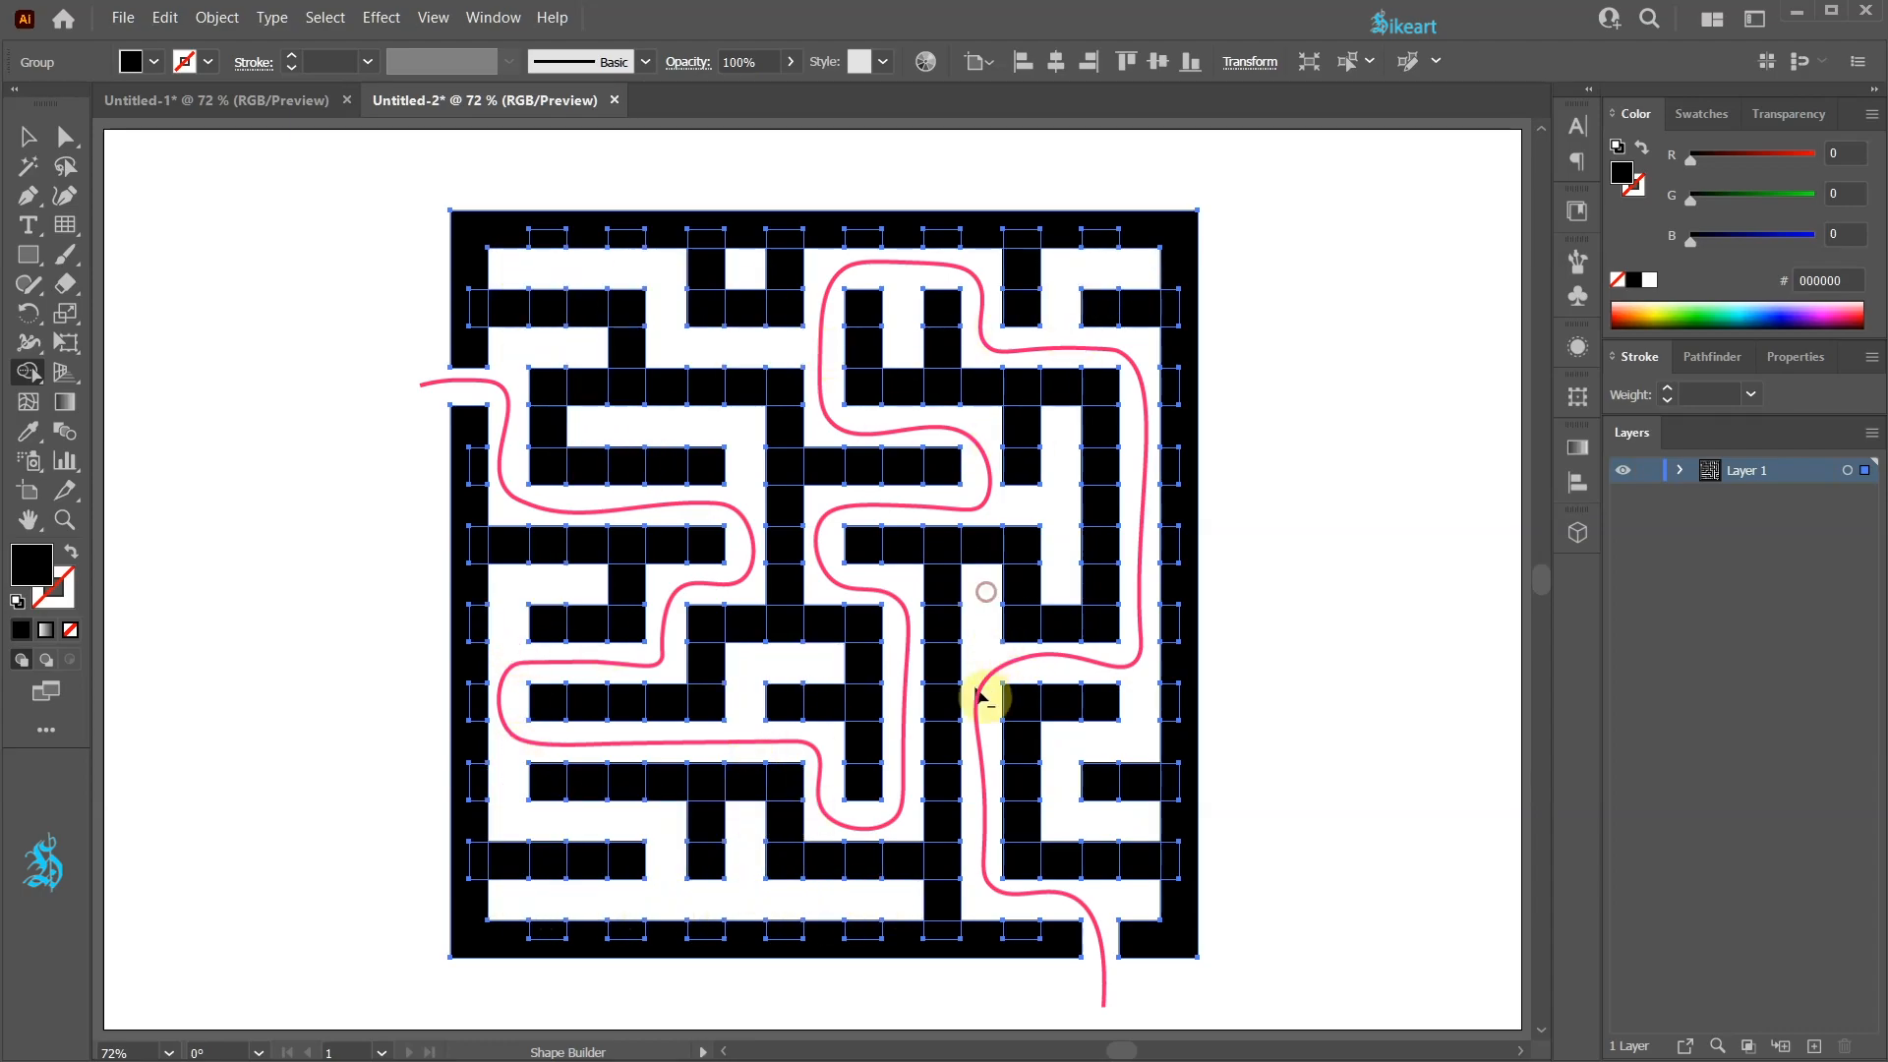
pyautogui.keyDown('alt'); pyautogui.click(1095, 657); pyautogui.keyUp('alt')
pyautogui.press('ctrl')
pyautogui.keyDown('ctrl'); pyautogui.click(1282, 552); pyautogui.keyUp('ctrl')
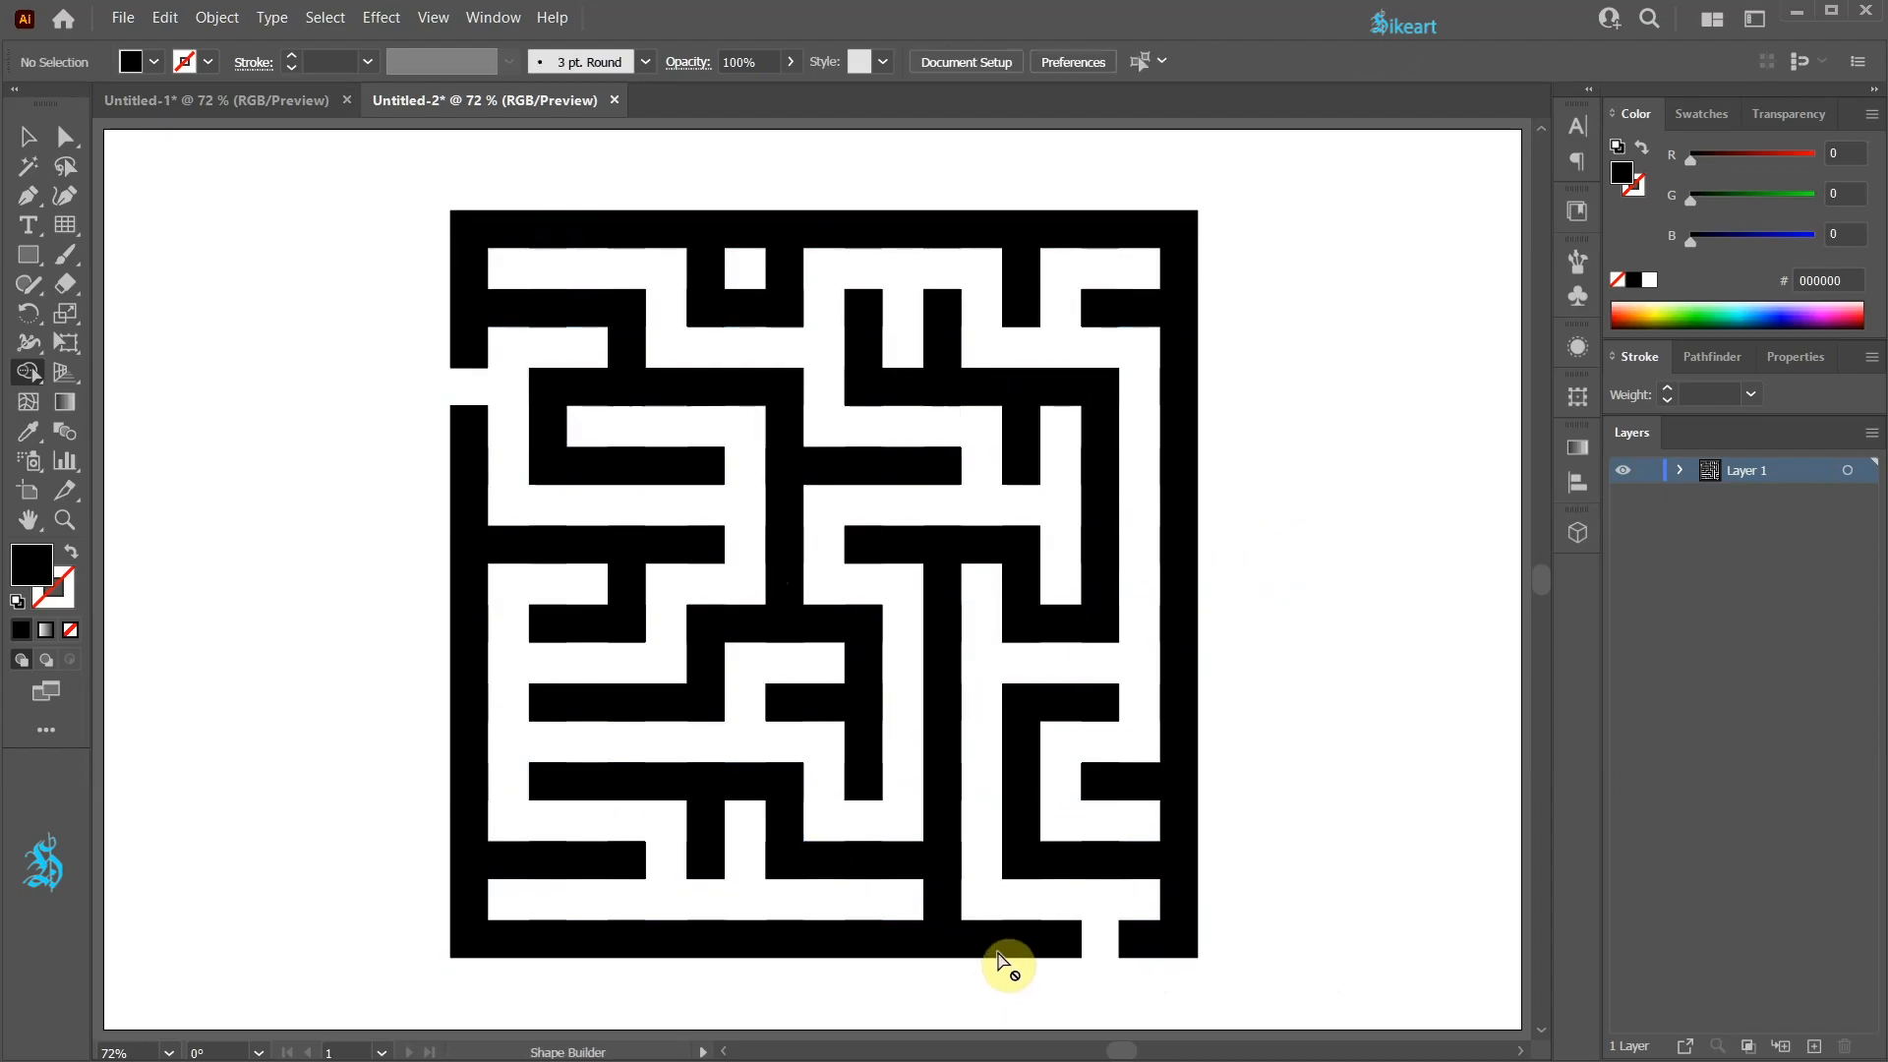
# - Unite the square maze's pieces into a single shape with Pathfinder and deselect it
pyautogui.press('v')
pyautogui.click(1031, 770)
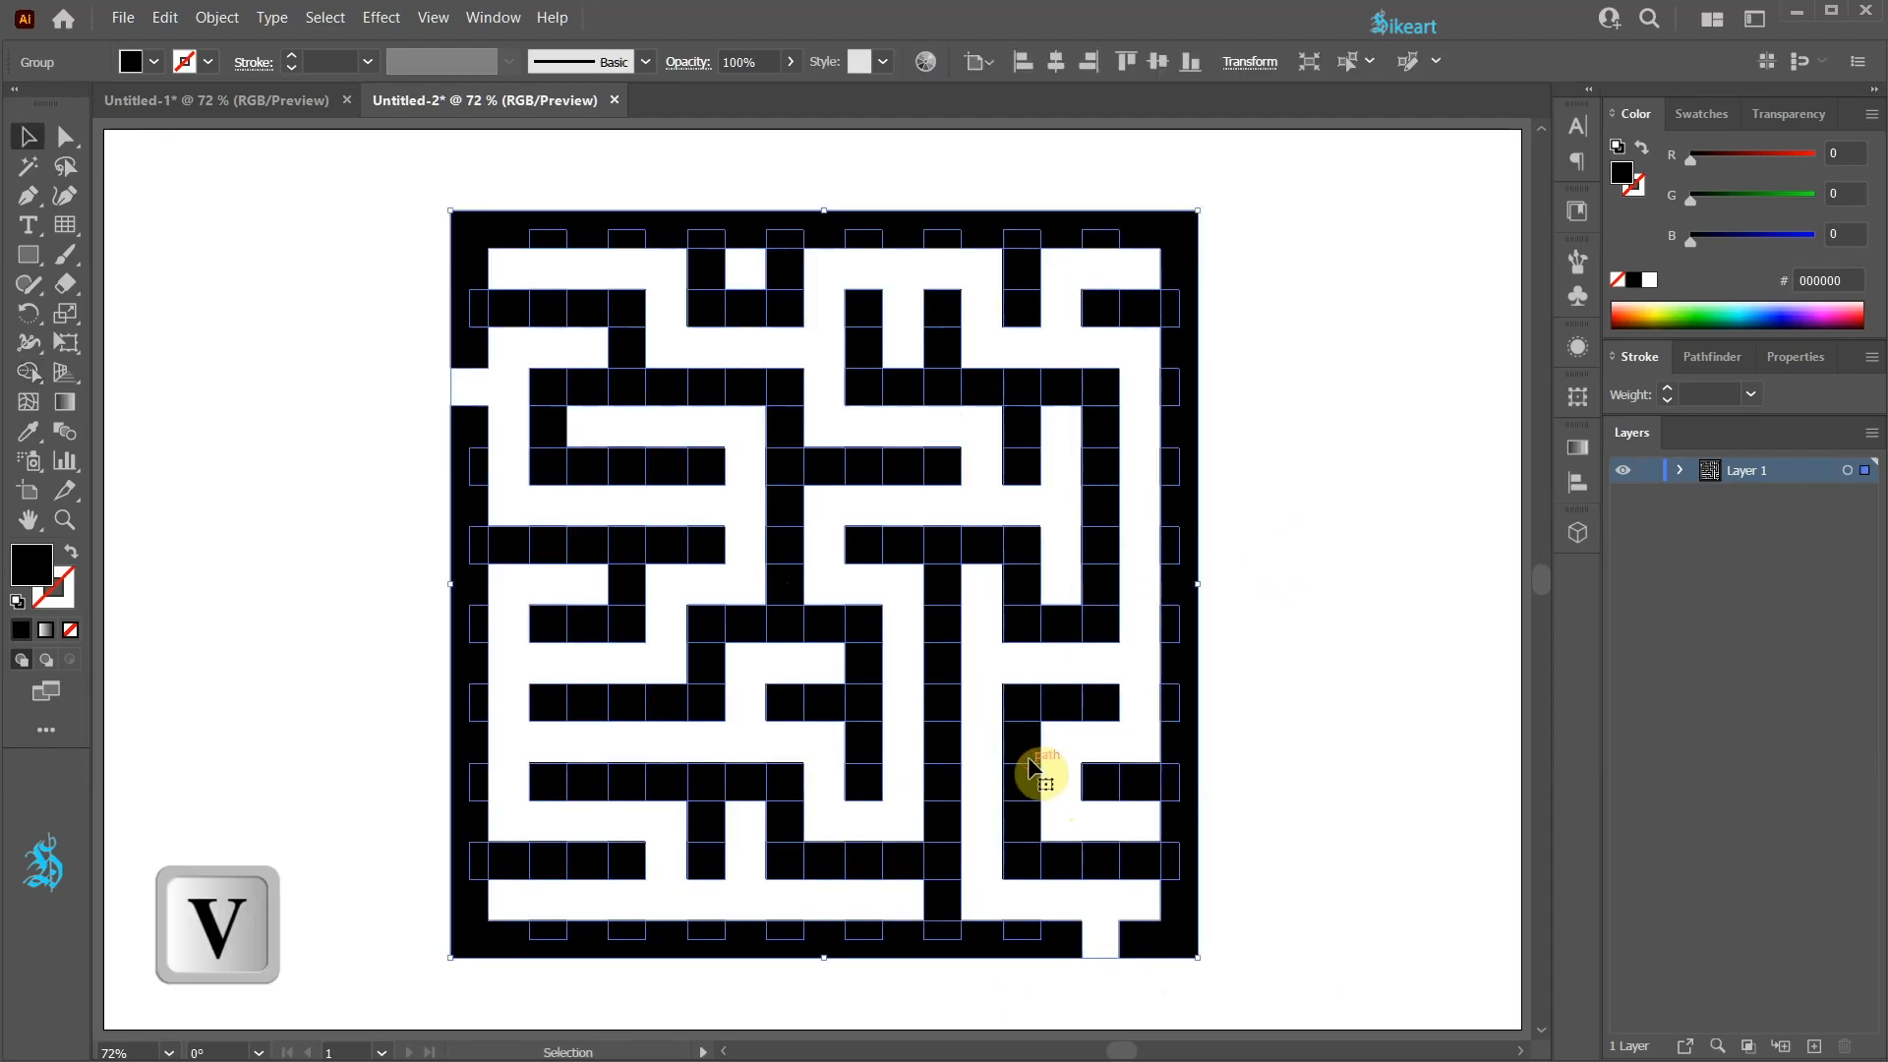
pyautogui.click(1716, 361)
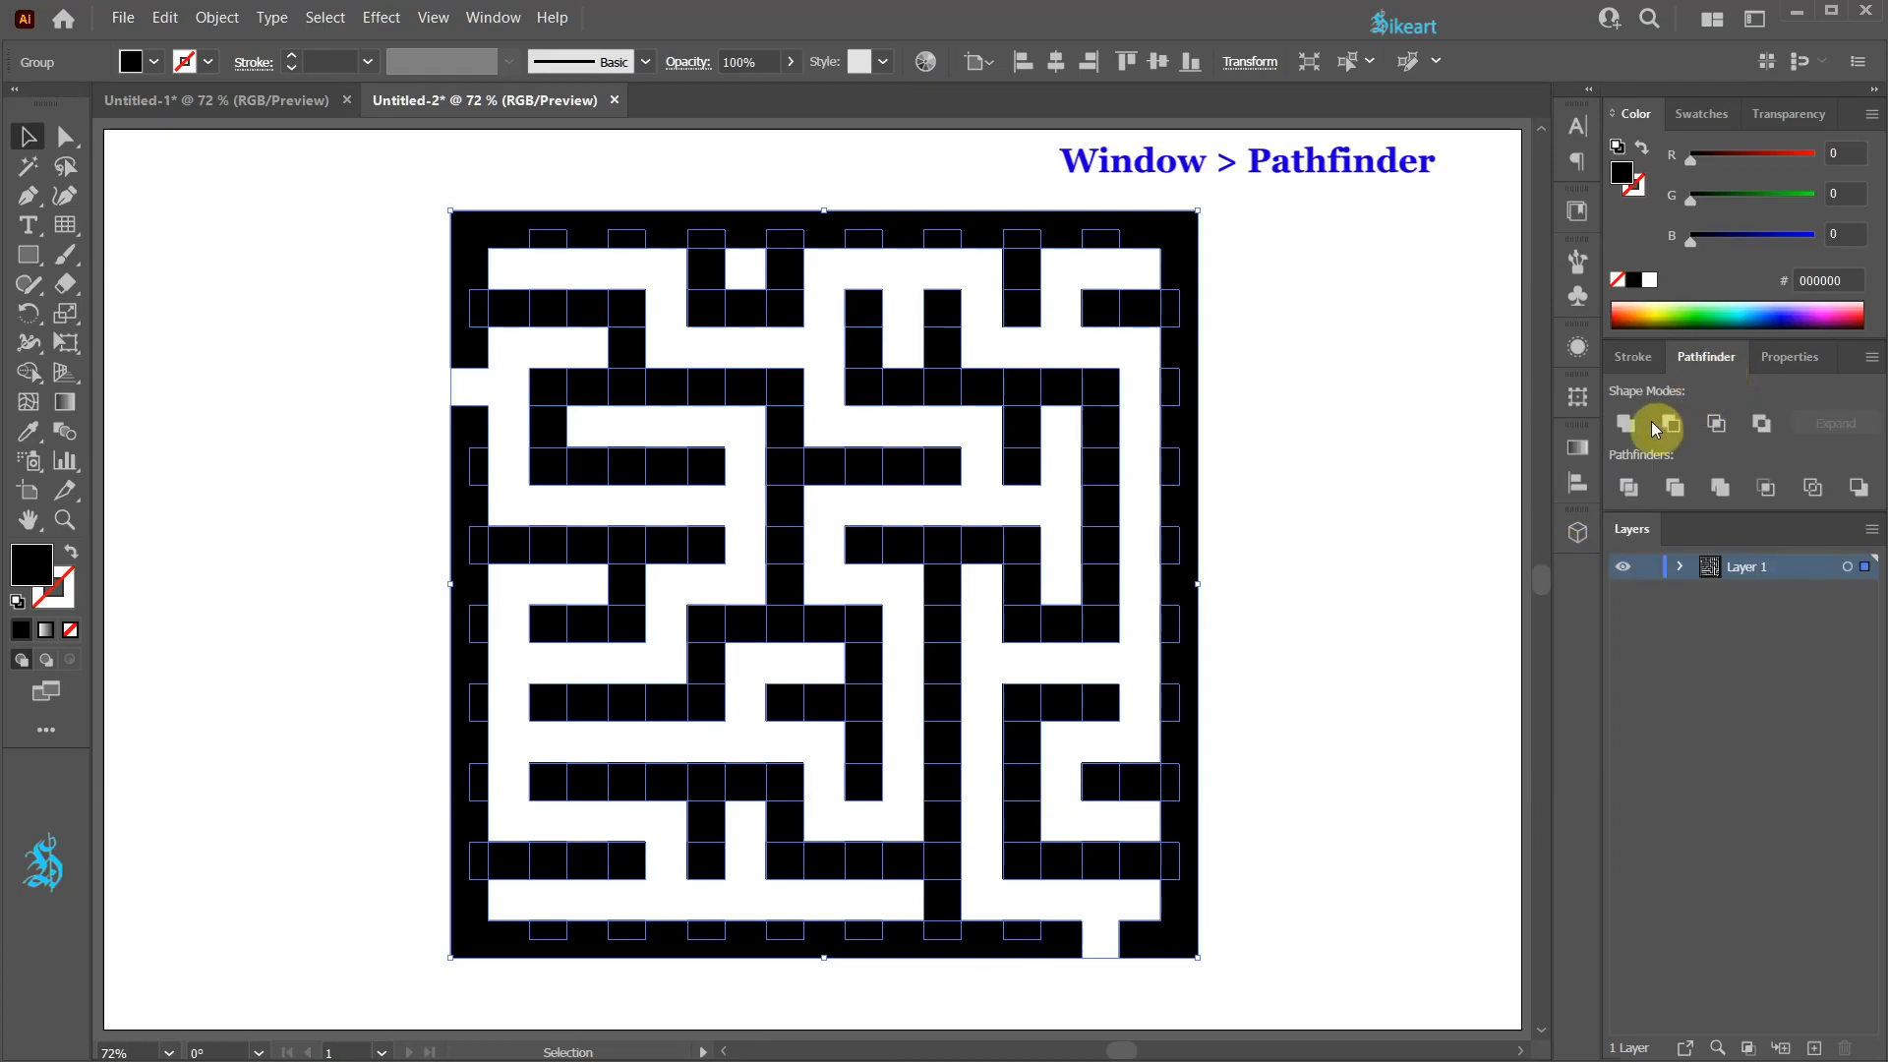
pyautogui.click(1626, 422)
pyautogui.press('a')
pyautogui.hotkey('ctrl', 'shift', 'a')
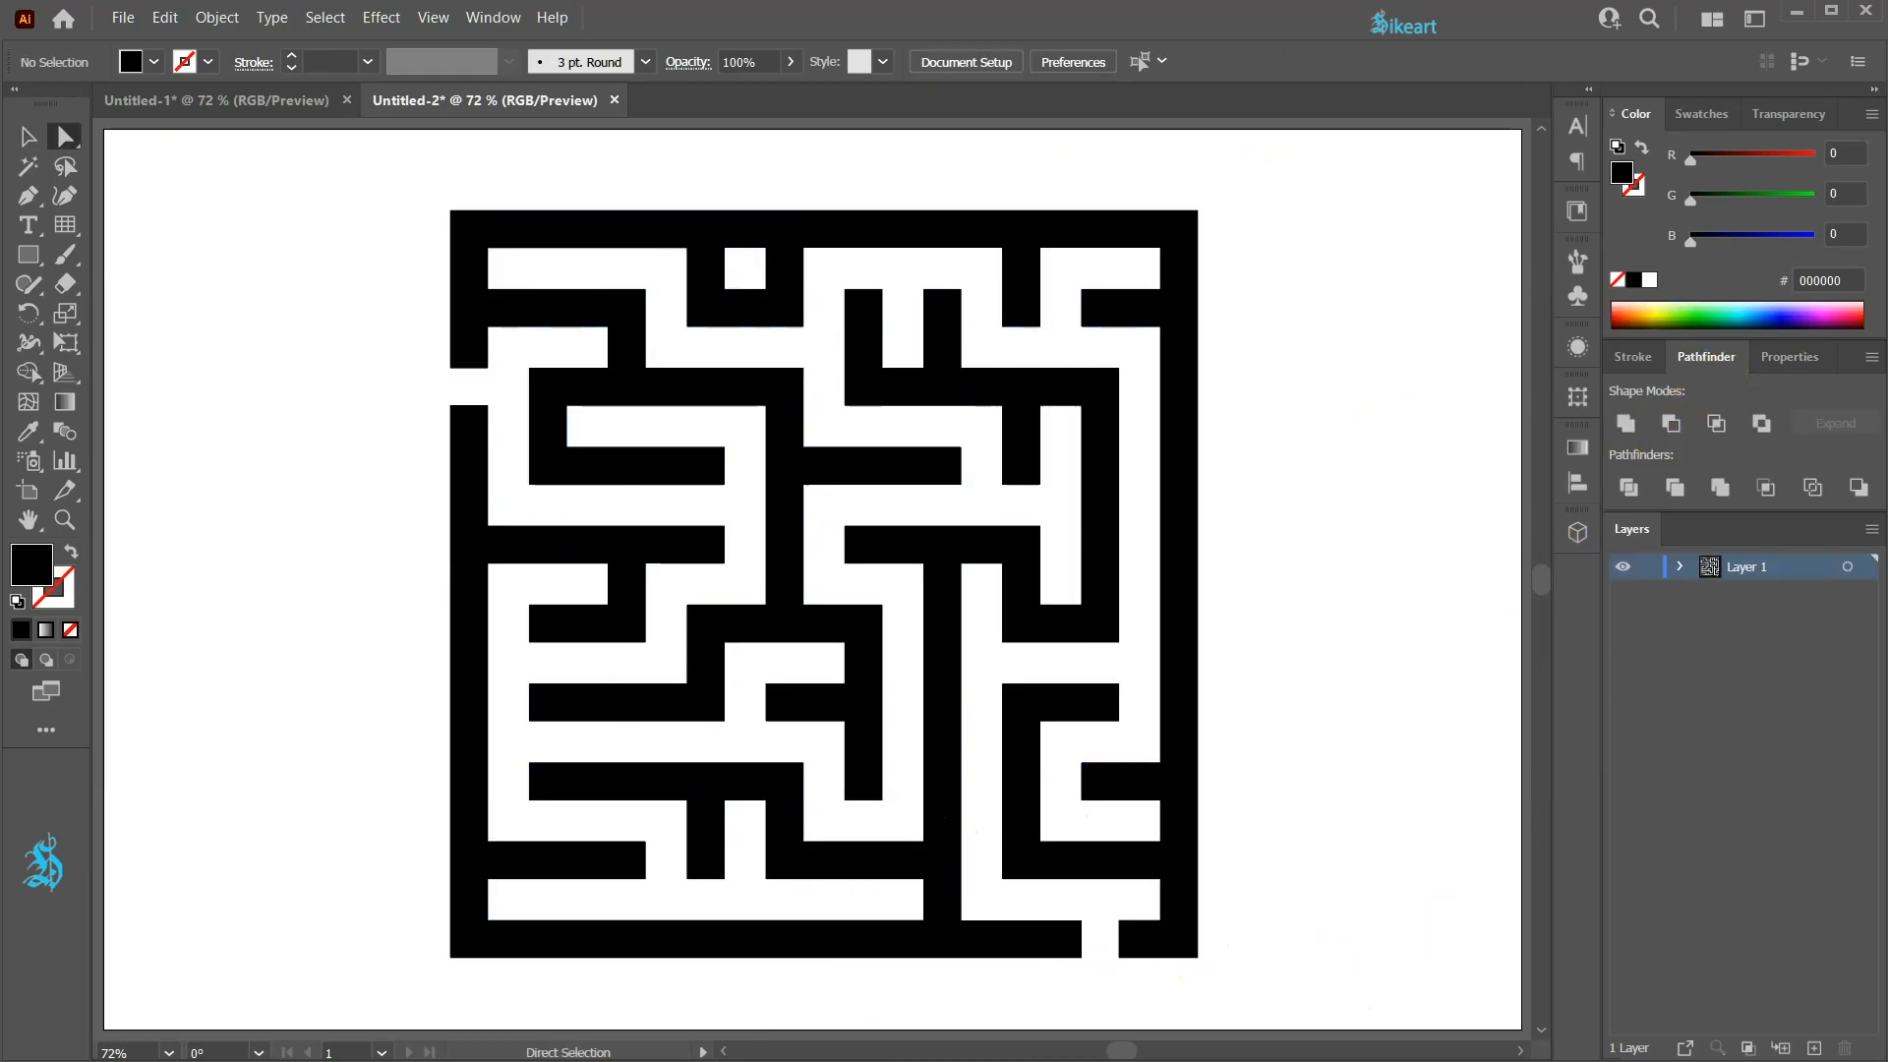